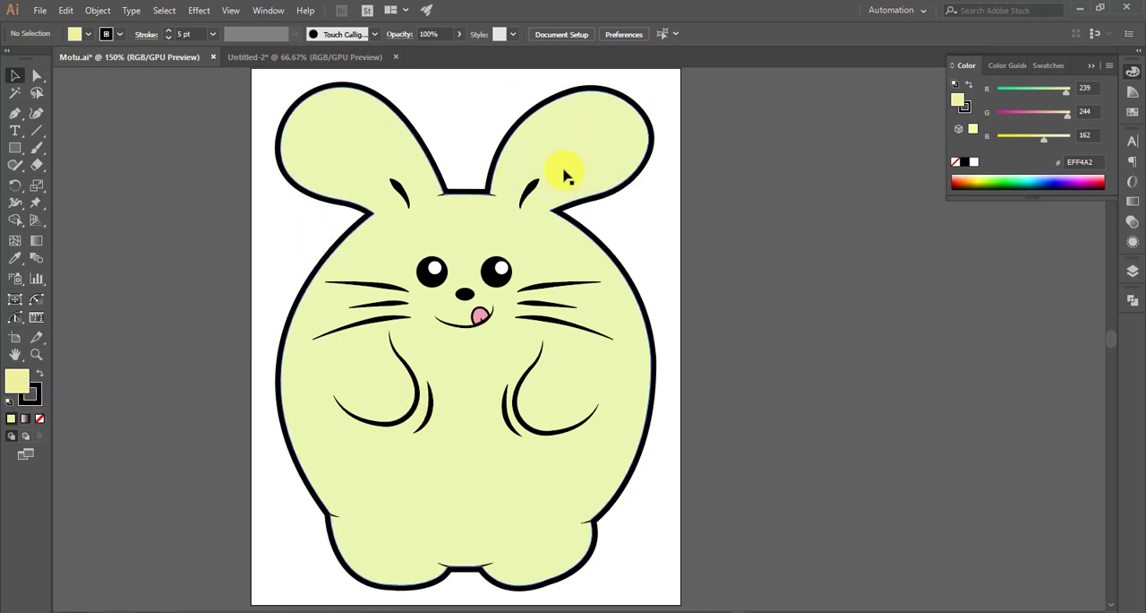
# - Show the Stroke settings for the rabbit's body shape and place them beside the artboard
pyautogui.click(592, 142)
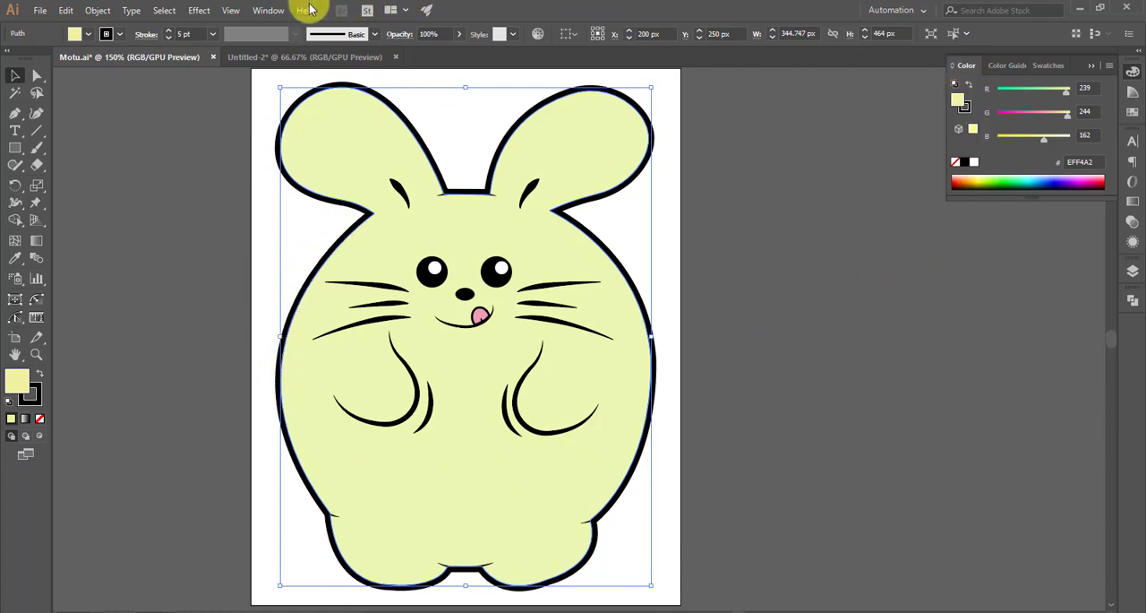
pyautogui.click(270, 10)
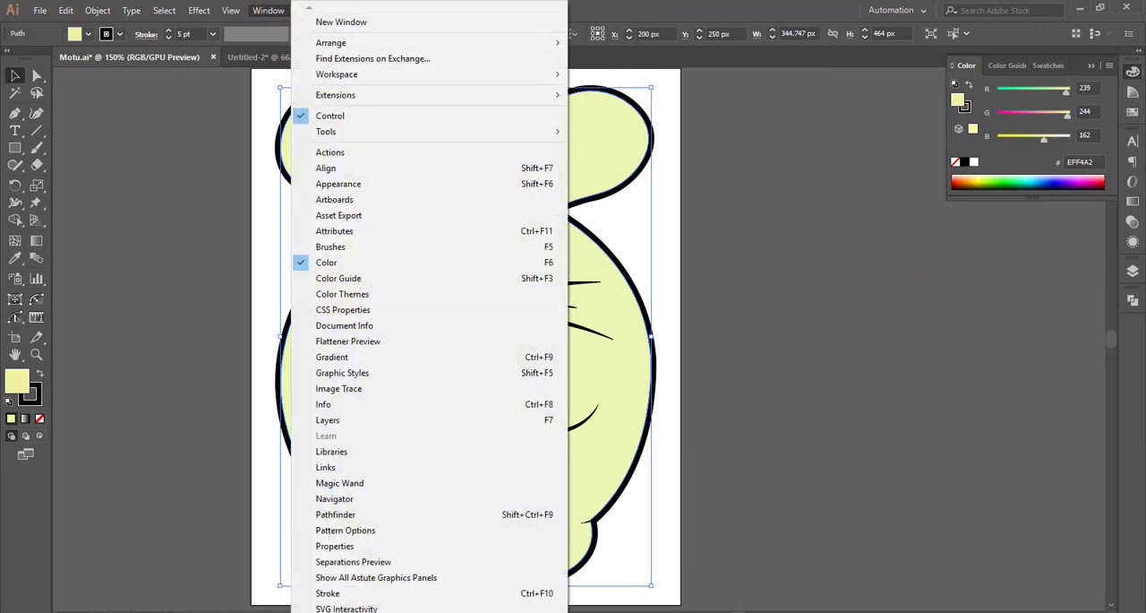
pyautogui.click(348, 595)
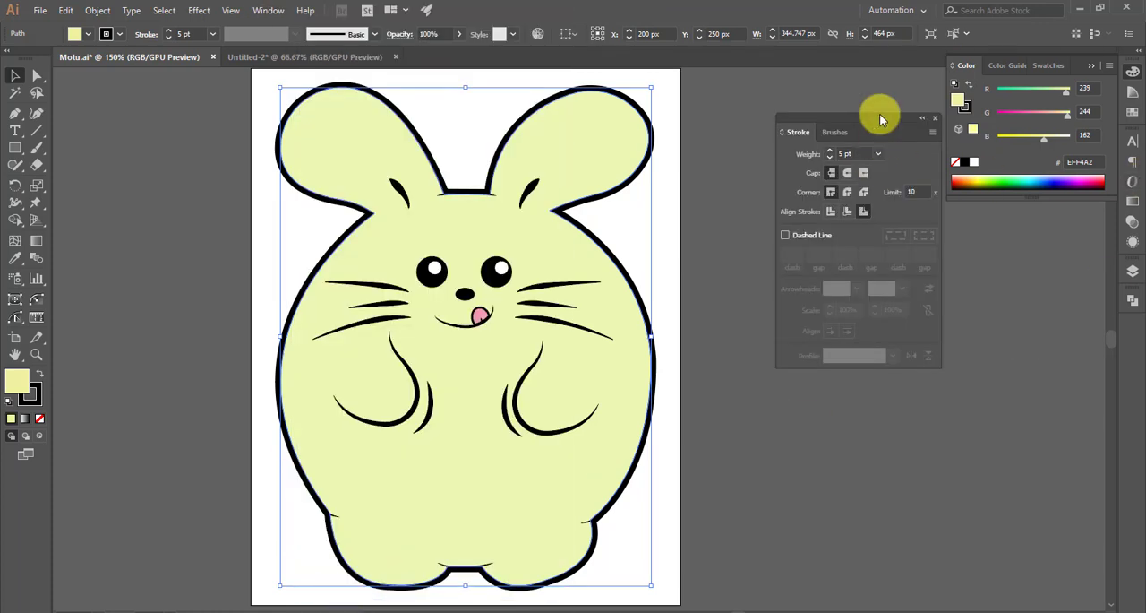
pyautogui.moveTo(880, 114); pyautogui.dragTo(809, 125)
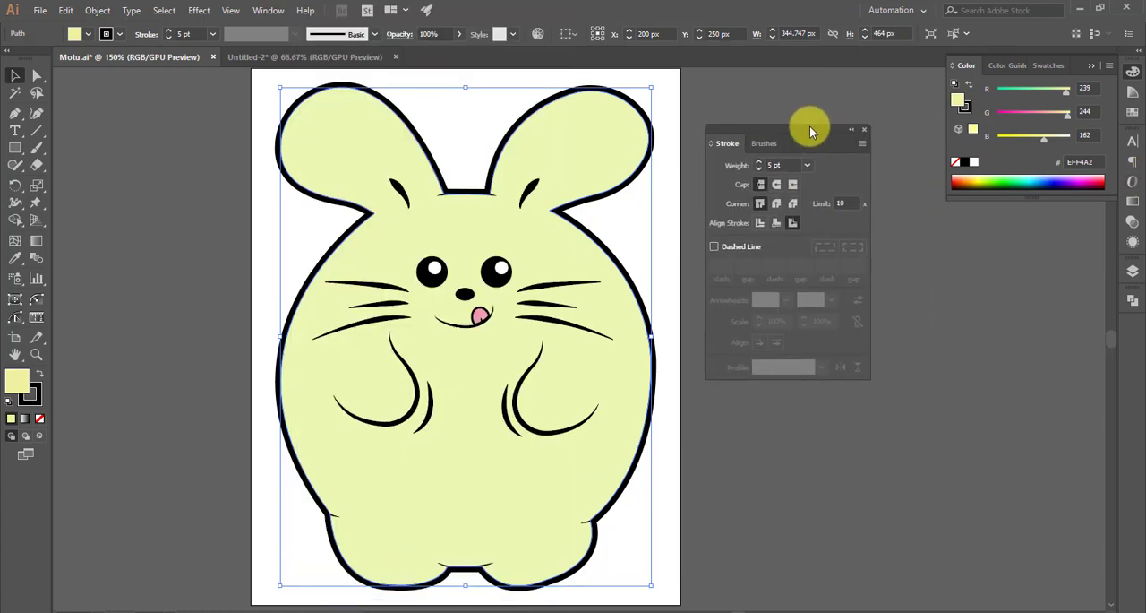
pyautogui.click(922, 278)
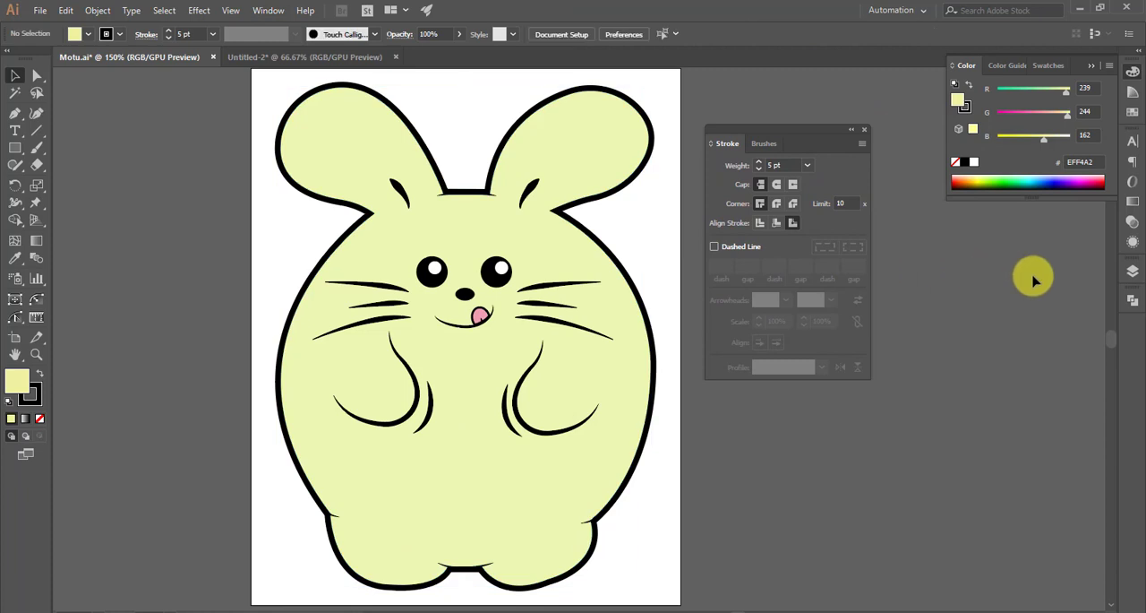
# - Try removing the stroke from the rabbit's body shape, and undo the change
pyautogui.click(647, 370)
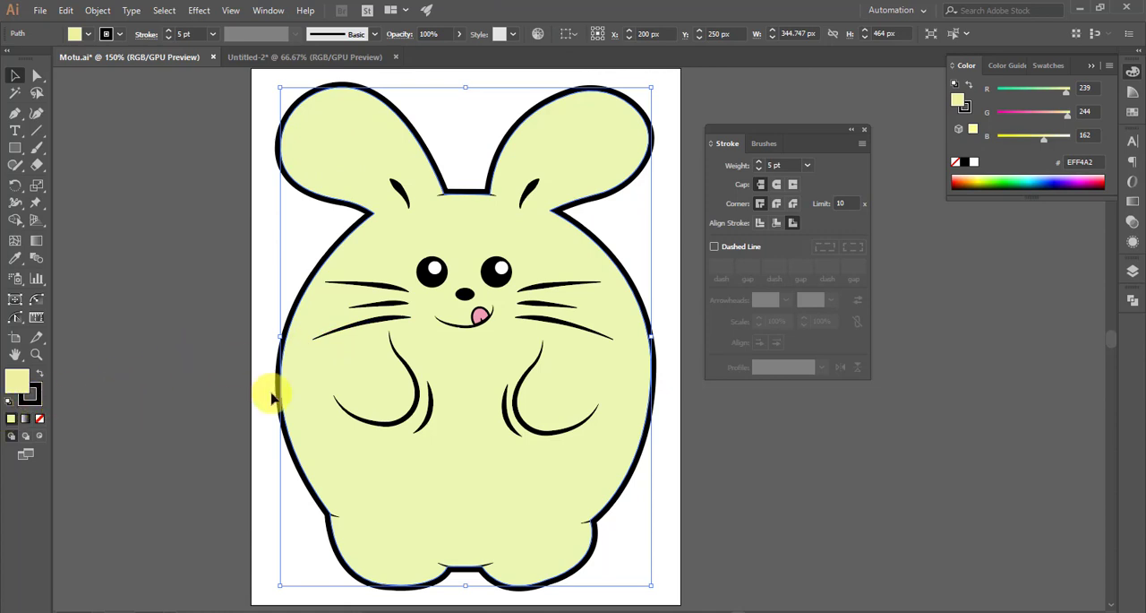
pyautogui.click(34, 396)
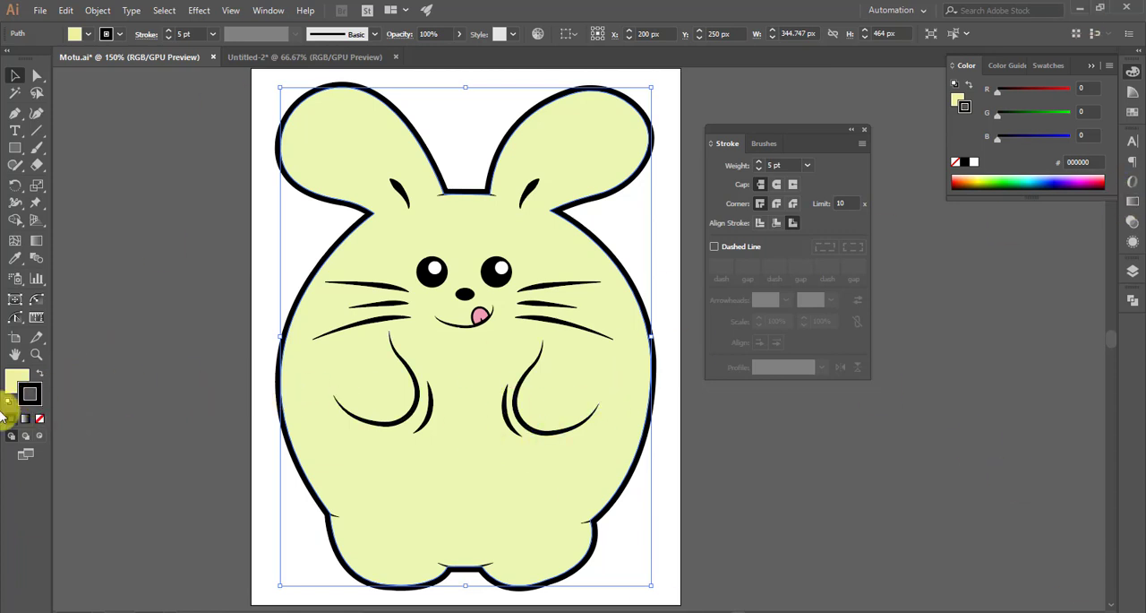
pyautogui.click(40, 421)
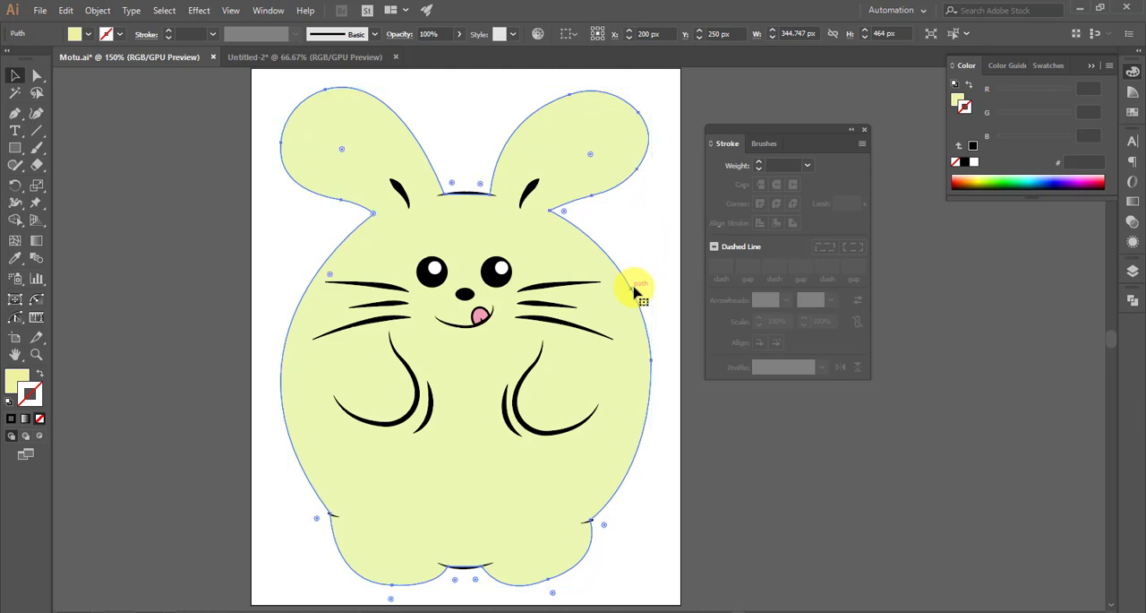
pyautogui.hotkey('ctrl', 'z')
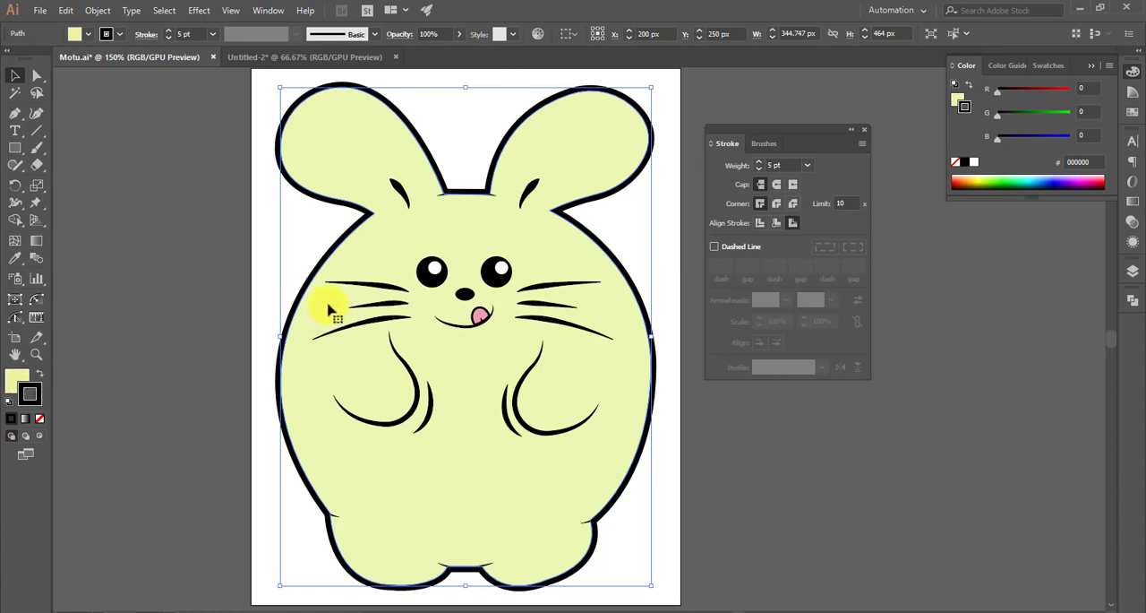
# - Try removing the fill from the rabbit's body shape, and undo the change
pyautogui.click(15, 382)
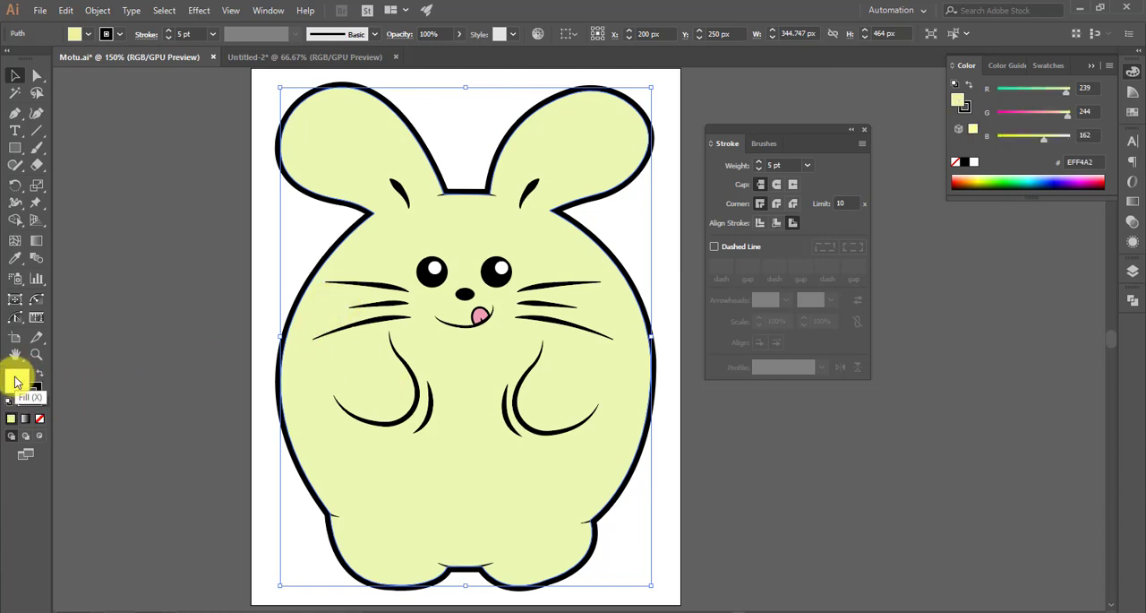
pyautogui.click(41, 417)
pyautogui.click(164, 402)
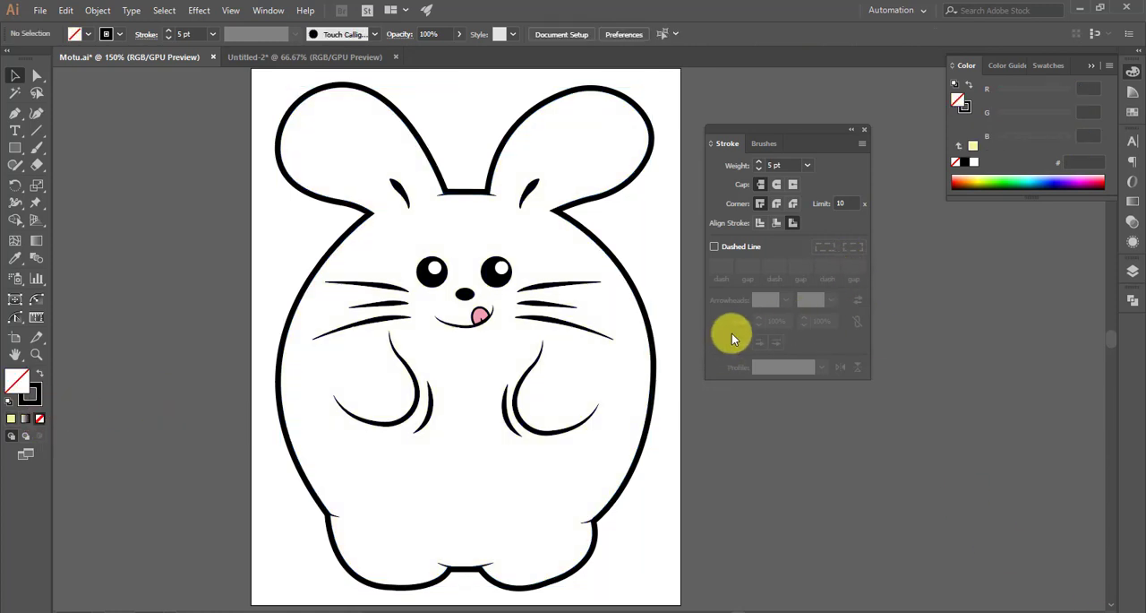
pyautogui.hotkey('ctrl', 'z')
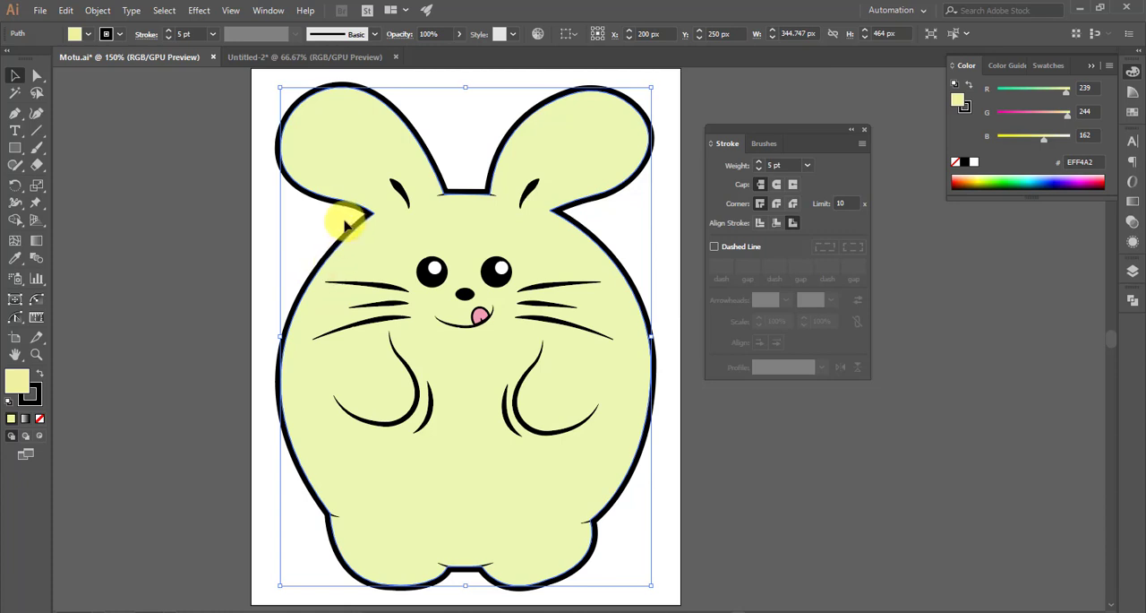
# - Try stroke weights of 9 pt, 2 pt and 12 pt on the rabbit's body outline
pyautogui.click(345, 221)
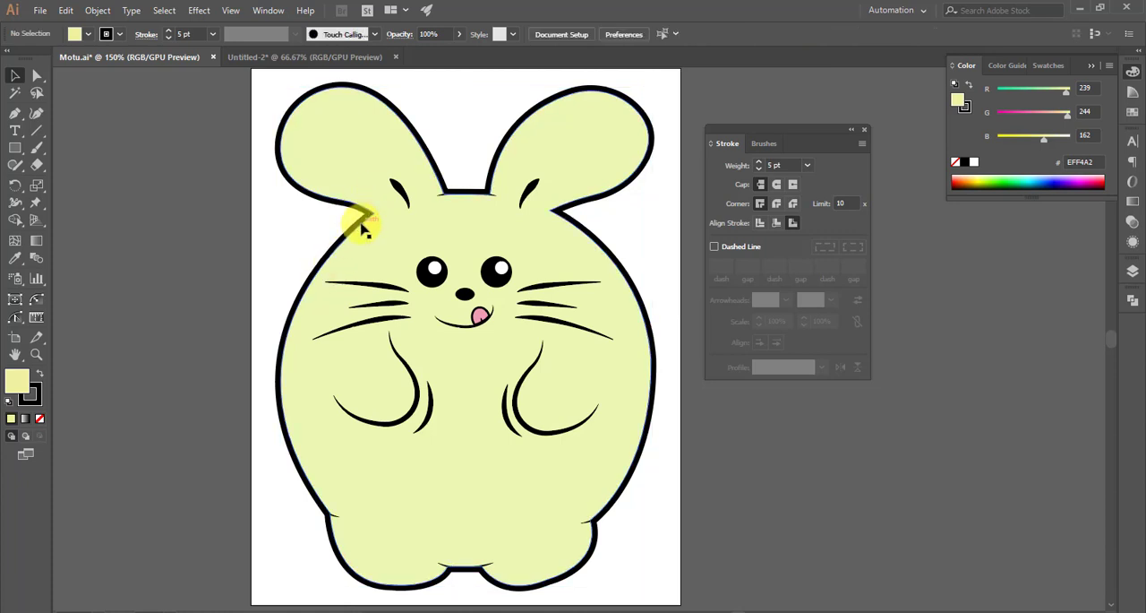
pyautogui.click(361, 229)
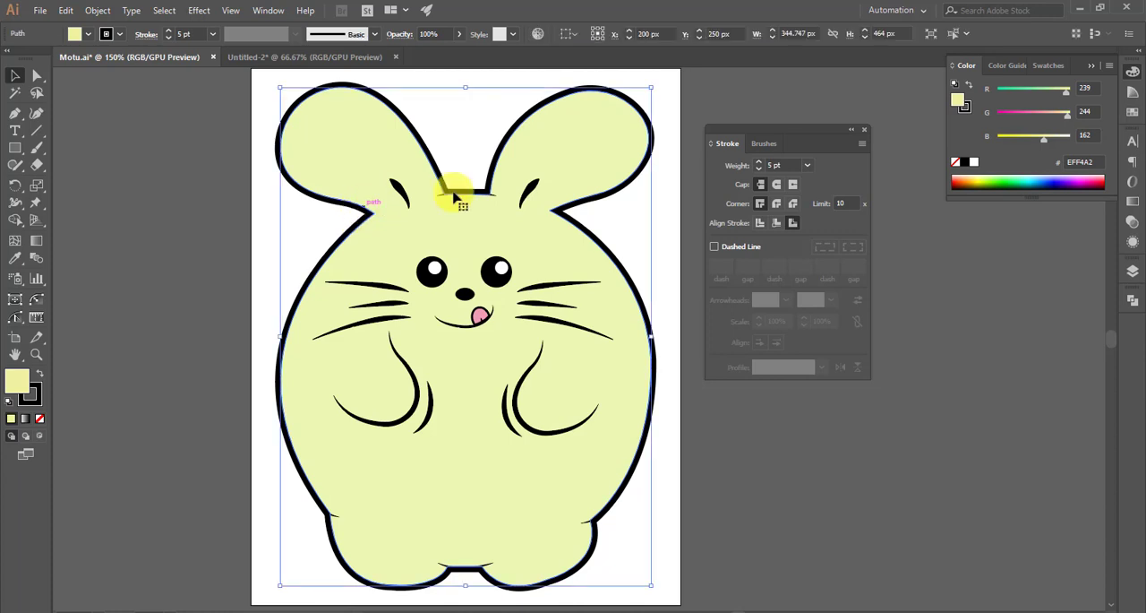
pyautogui.click(783, 166)
pyautogui.click(808, 167)
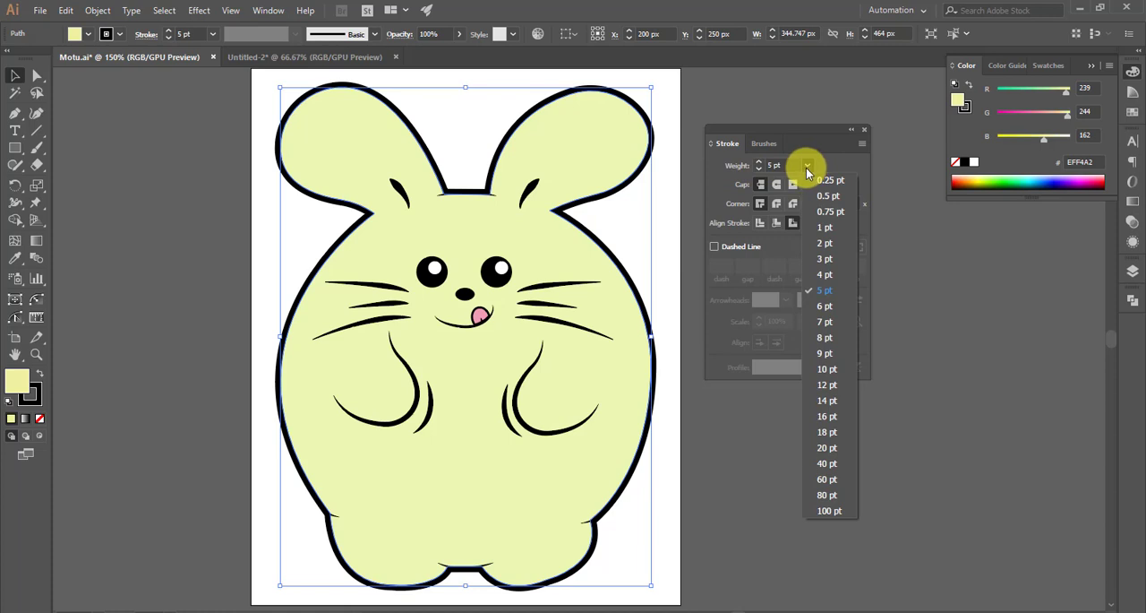
pyautogui.click(825, 354)
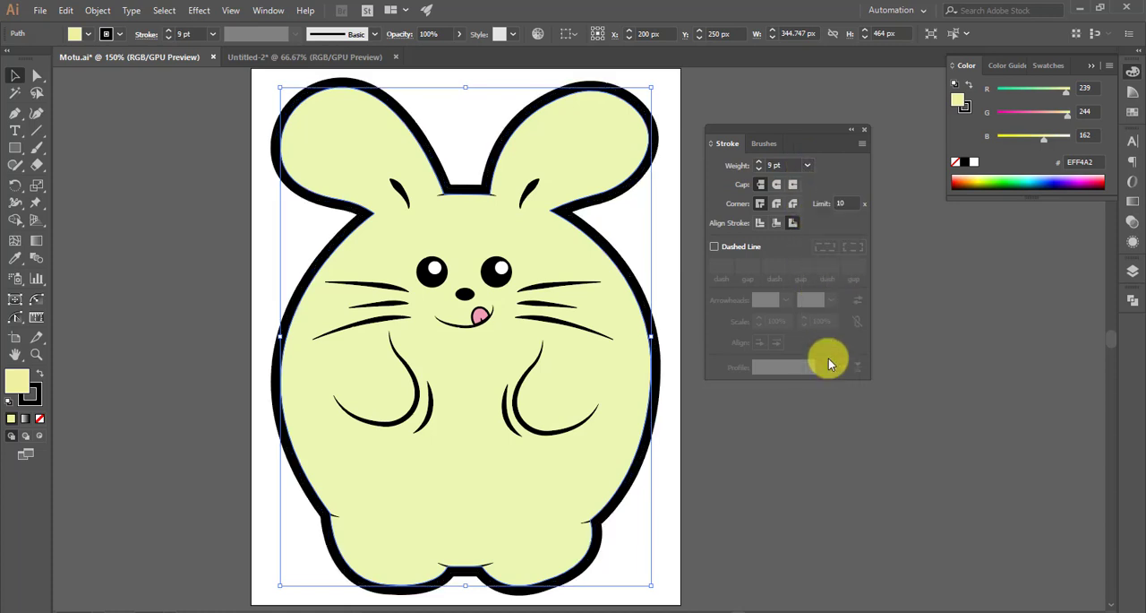
pyautogui.click(808, 165)
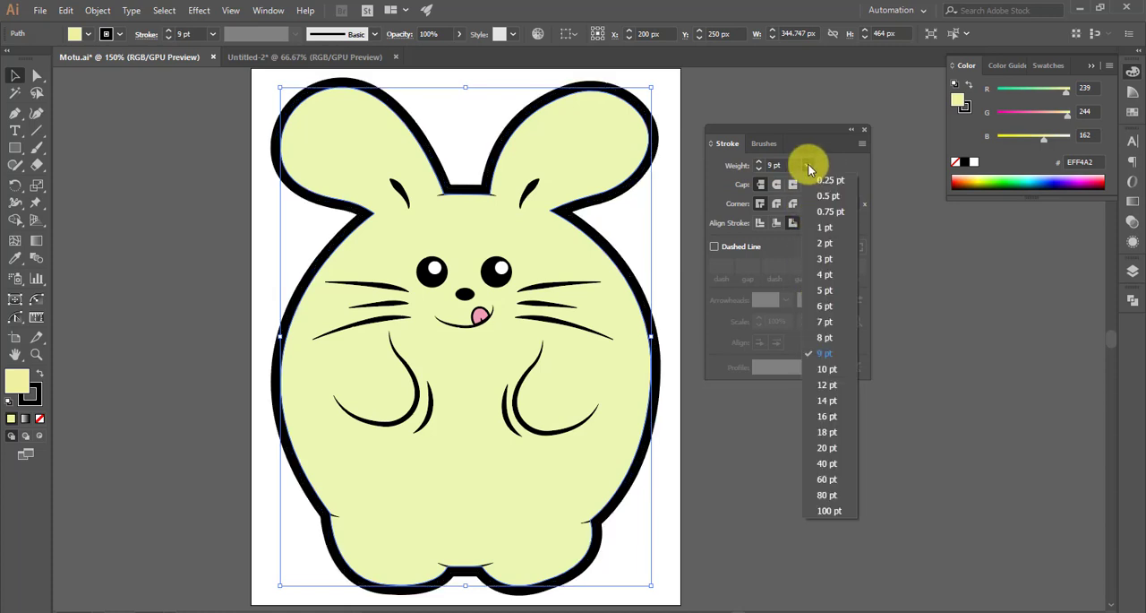
pyautogui.click(824, 244)
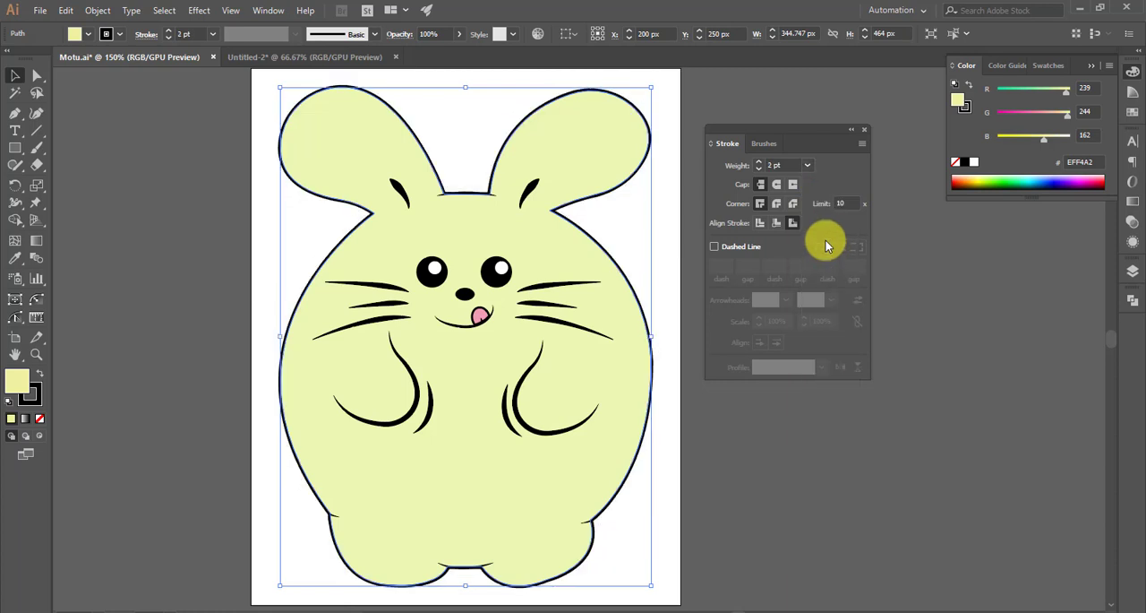
pyautogui.click(807, 166)
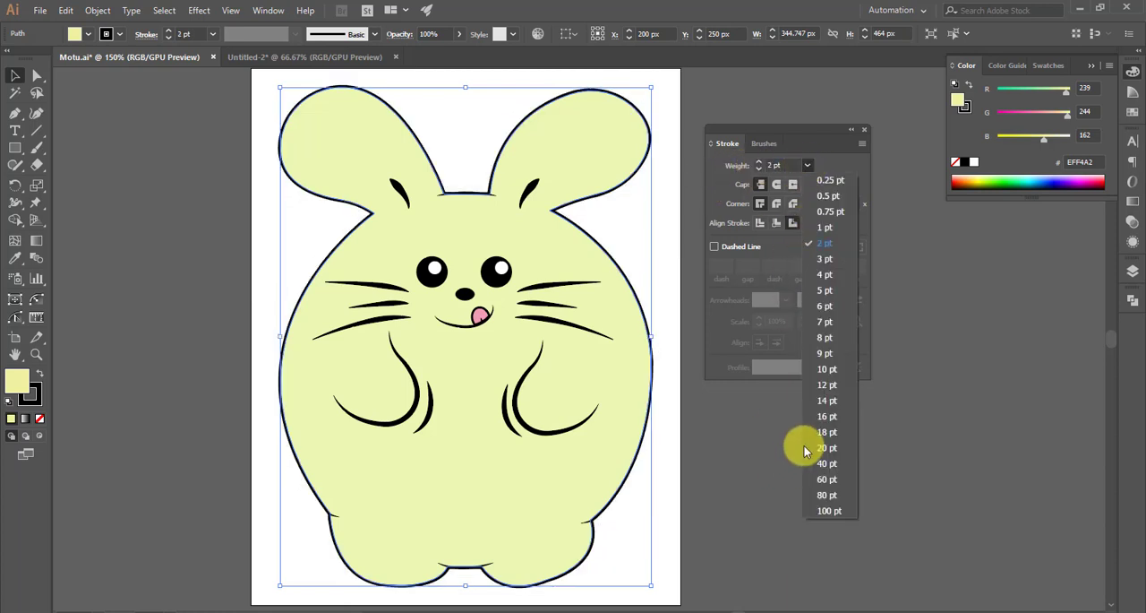
pyautogui.click(829, 387)
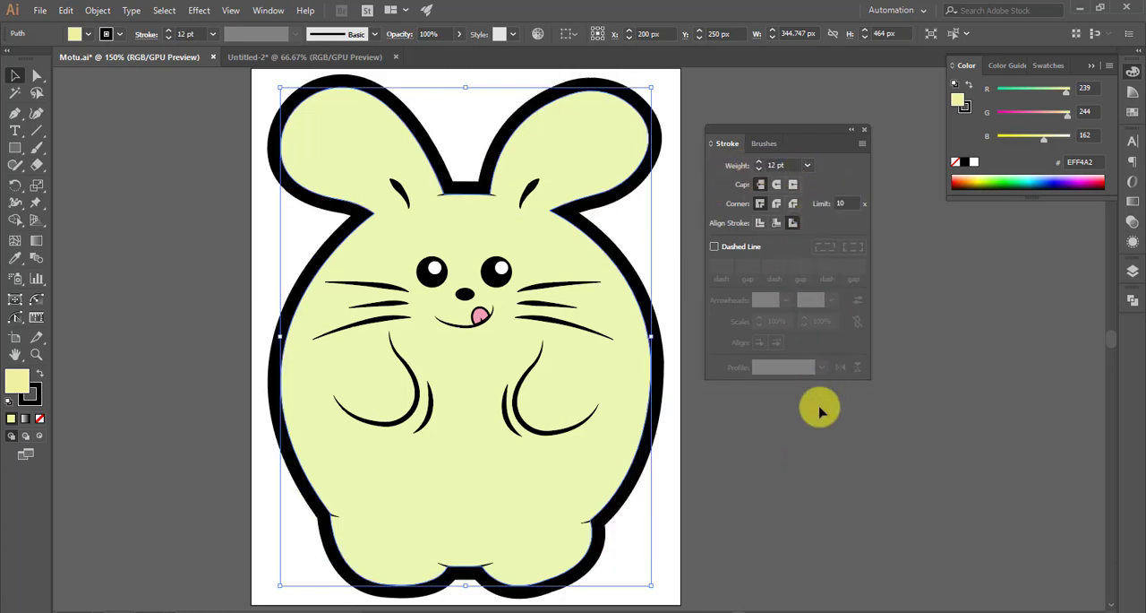
# - Set the rabbit body outline's stroke weight to 4 pt and deselect the shape
pyautogui.click(809, 165)
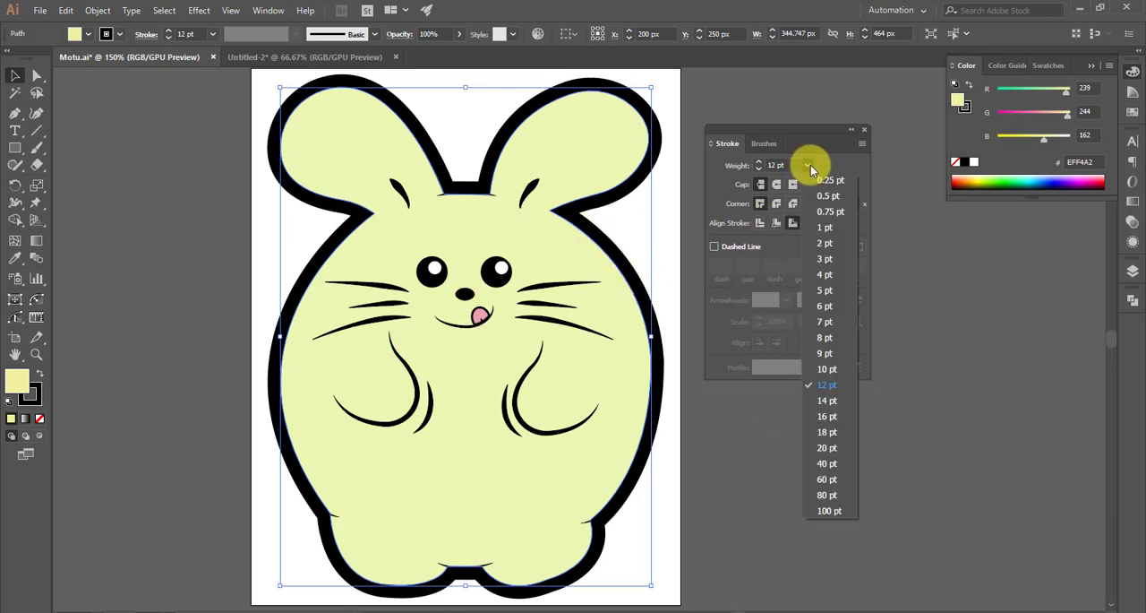
pyautogui.click(826, 275)
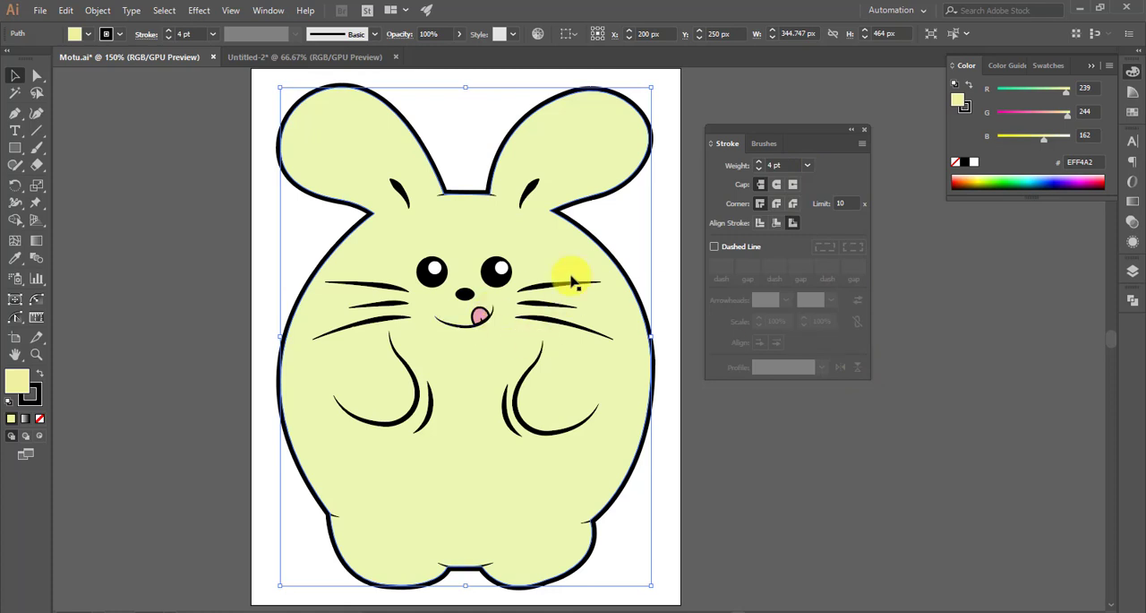
pyautogui.click(625, 237)
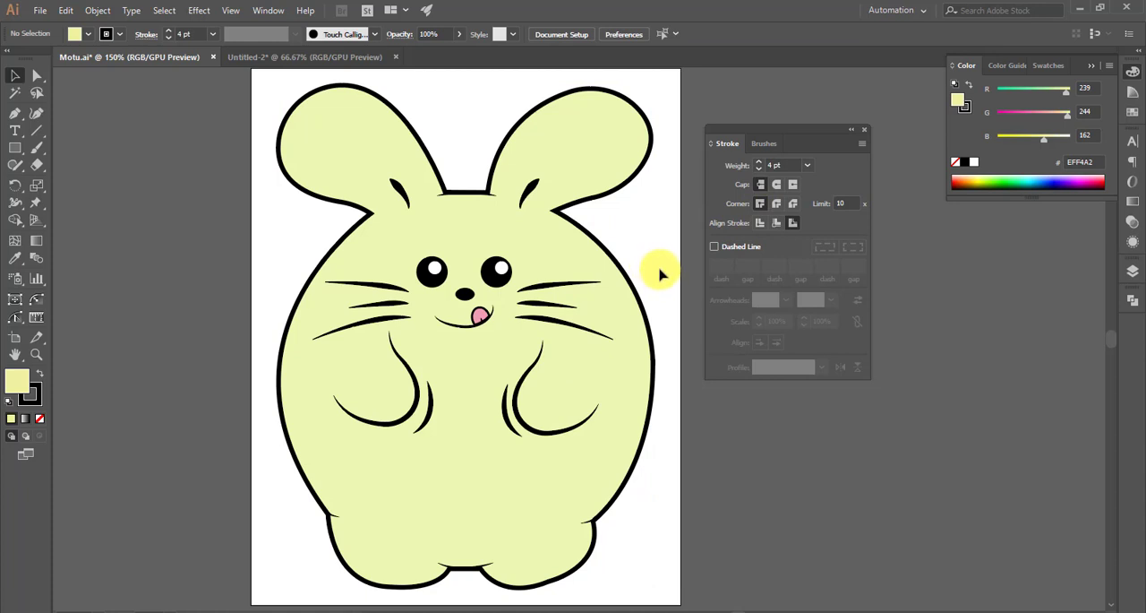
# - Switch to the Untitled-2 document
pyautogui.click(320, 58)
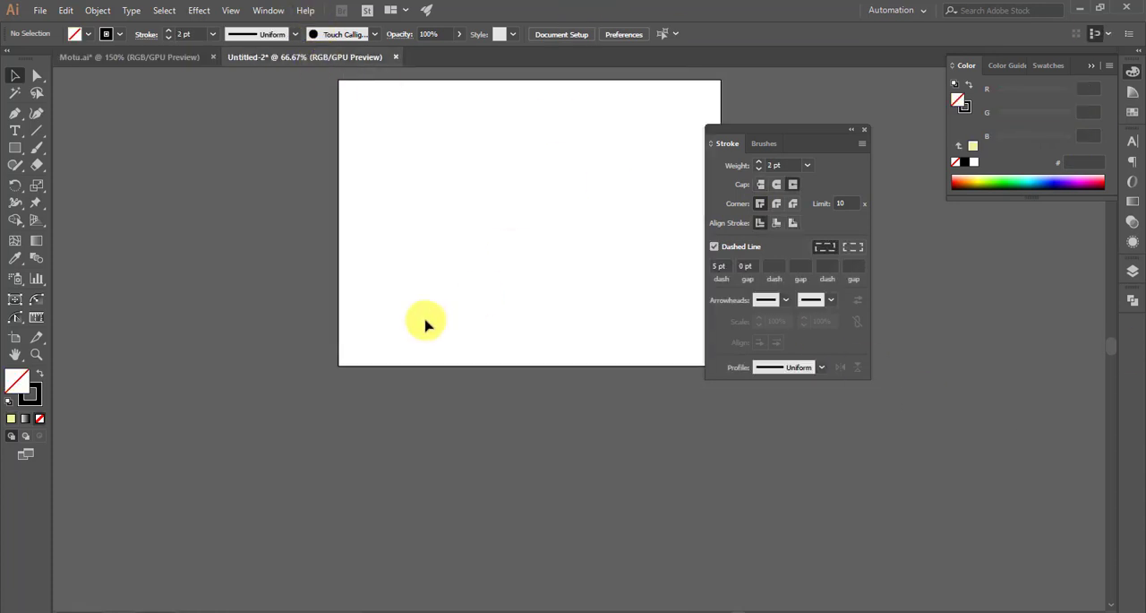
pyautogui.scroll(1, 426, 324)
pyautogui.scroll(-1, 420, 328)
pyautogui.hscroll(3, 447, 317)
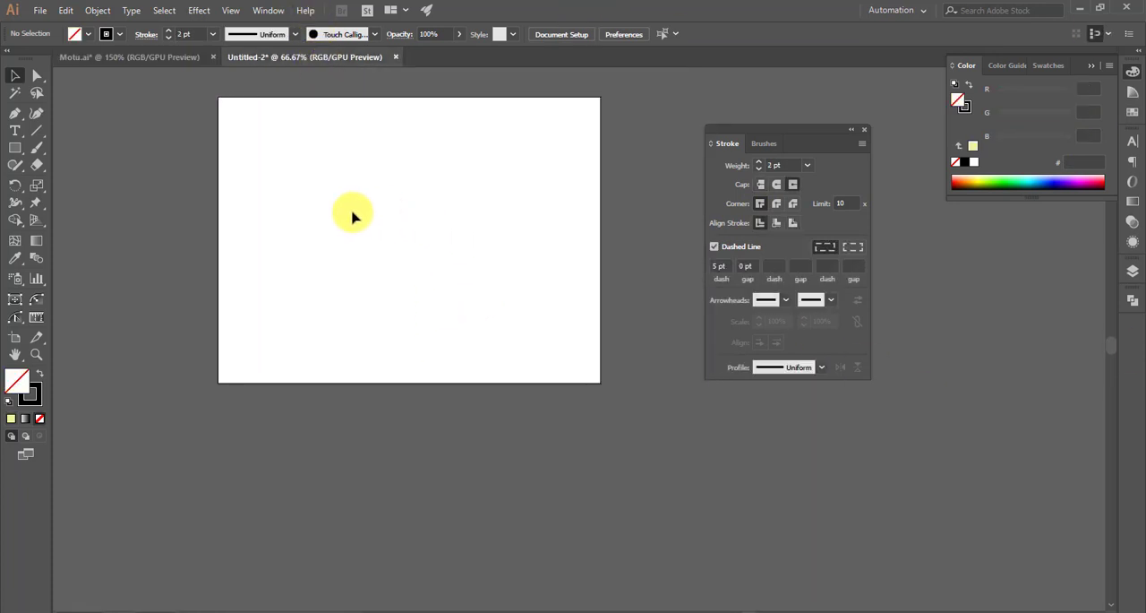
pyautogui.scroll(2, 352, 215)
pyautogui.scroll(-1, 509, 312)
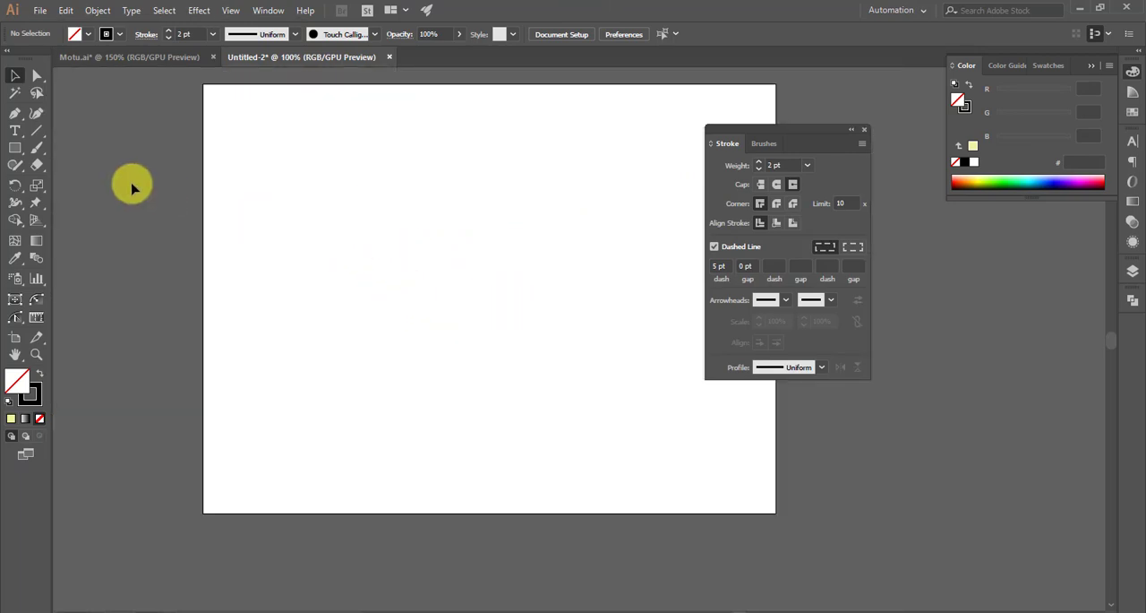
# - Draw an open stepped path of three straight segments with the Pen tool, about 420 px wide and 157 px high
pyautogui.click(13, 112)
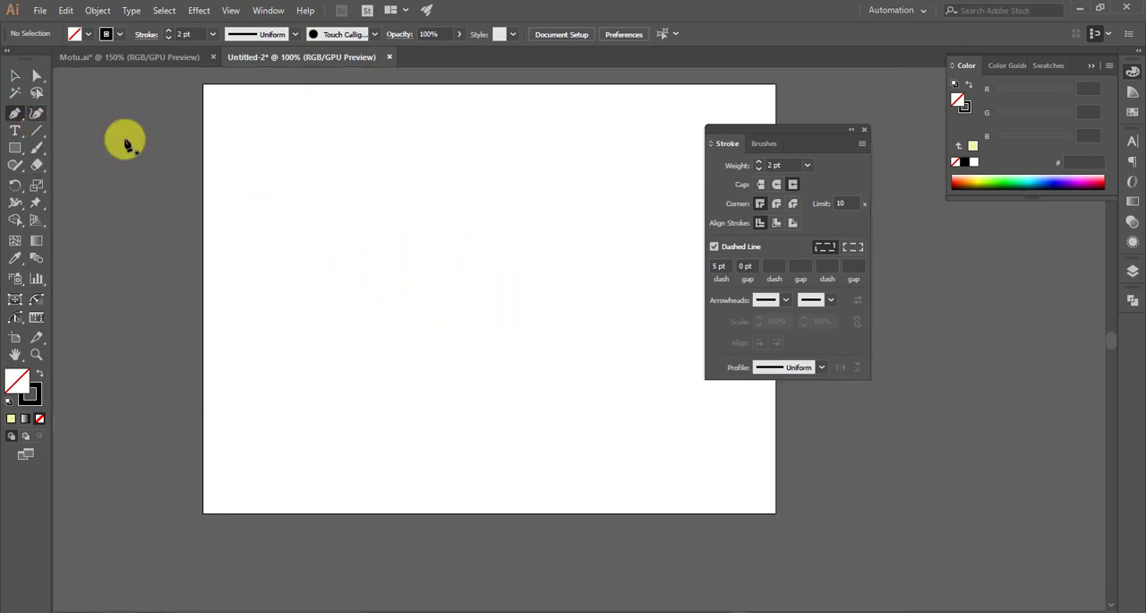
pyautogui.click(313, 186)
pyautogui.keyDown('shift'); pyautogui.click(471, 195); pyautogui.keyUp('shift')
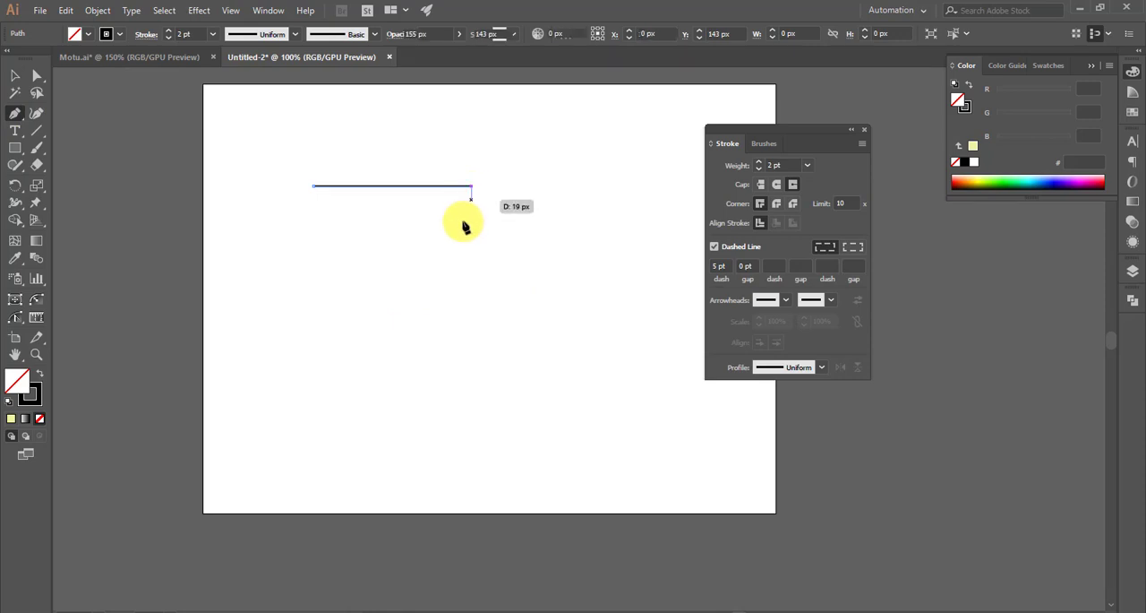
pyautogui.keyDown('shift'); pyautogui.click(471, 298); pyautogui.keyUp('shift')
pyautogui.keyDown('shift'); pyautogui.click(613, 301); pyautogui.keyUp('shift')
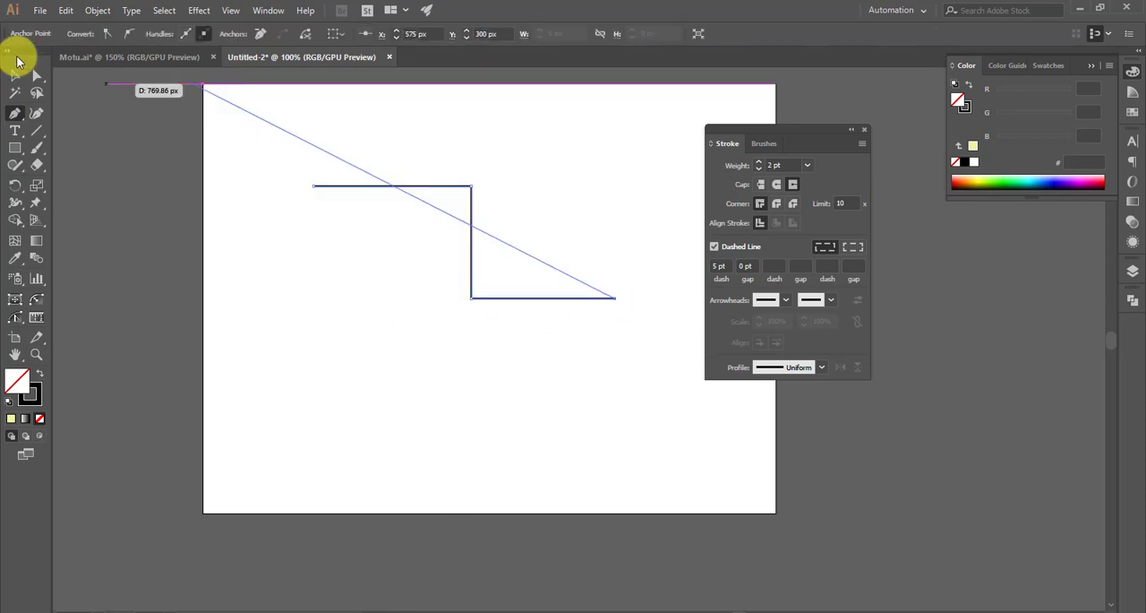
pyautogui.click(15, 75)
pyautogui.scroll(1, 504, 180)
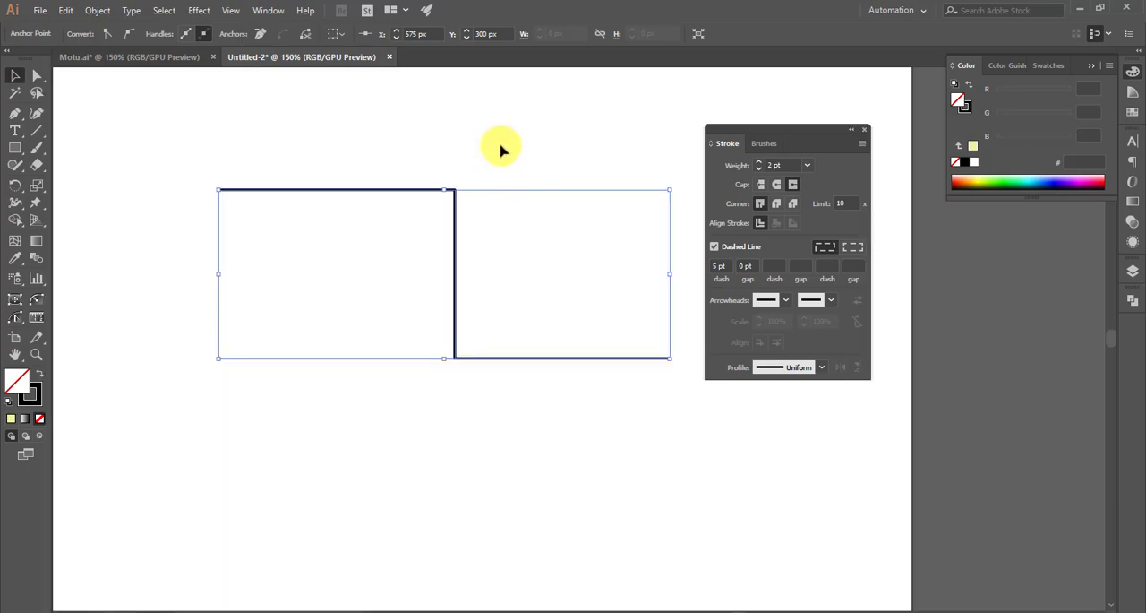
pyautogui.click(501, 146)
# - Set the stepped path's stroke weight to 3 pt
pyautogui.hscroll(1, 552, 408)
pyautogui.moveTo(513, 268); pyautogui.dragTo(406, 458)
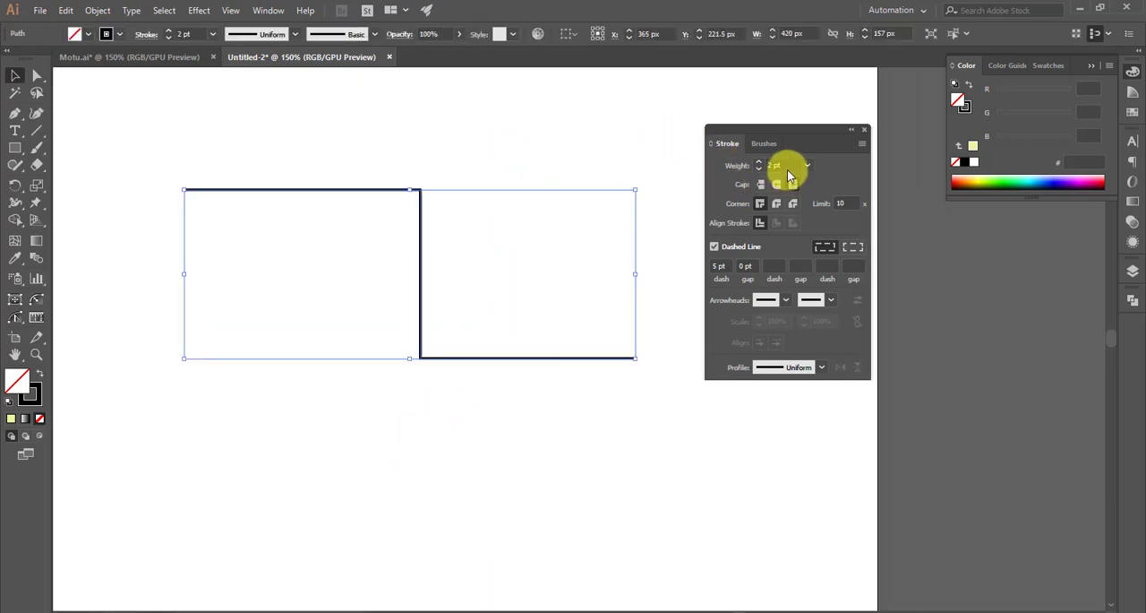
pyautogui.scroll(1, 787, 164)
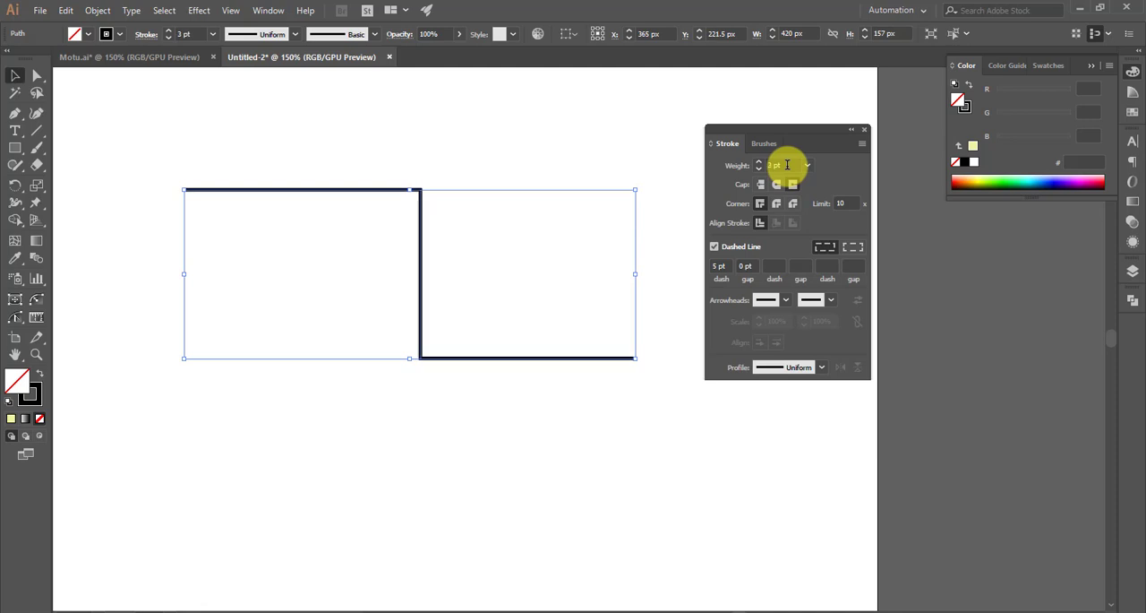
pyautogui.click(554, 144)
# - Apply the Butt Cap to the ends of the stepped path
pyautogui.moveTo(494, 215); pyautogui.dragTo(386, 303)
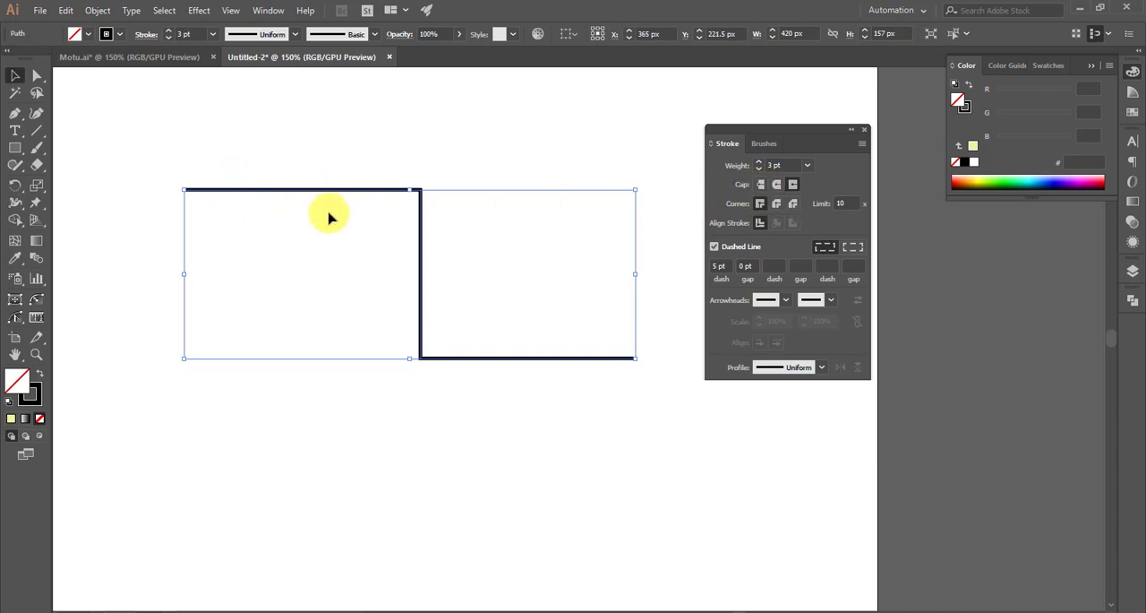
pyautogui.click(761, 186)
pyautogui.click(235, 147)
pyautogui.moveTo(249, 147); pyautogui.dragTo(294, 216)
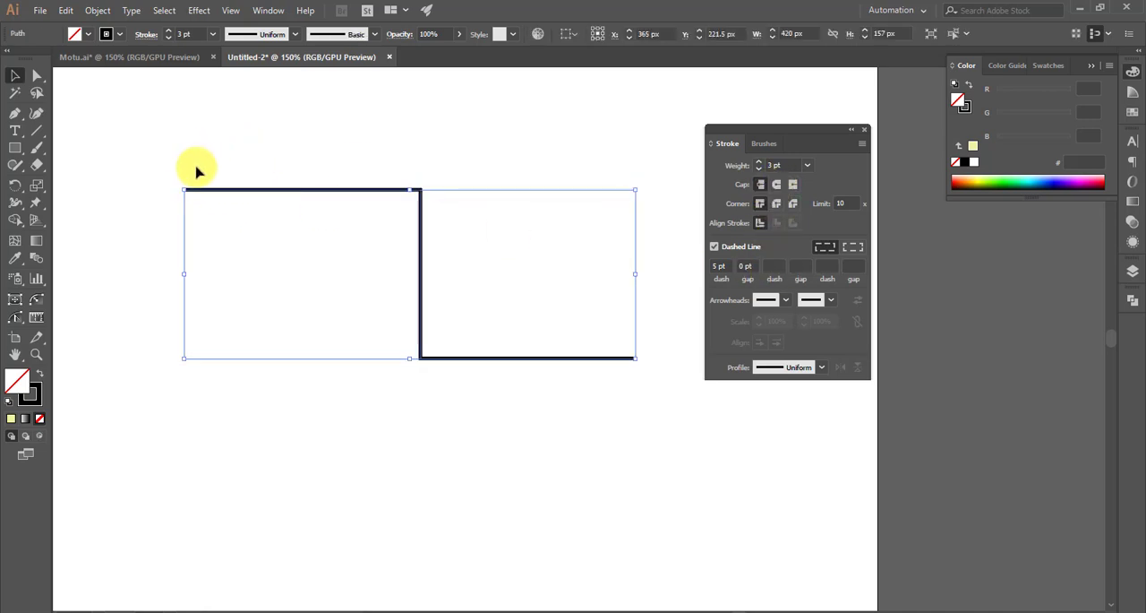
pyautogui.scroll(4, 183, 197)
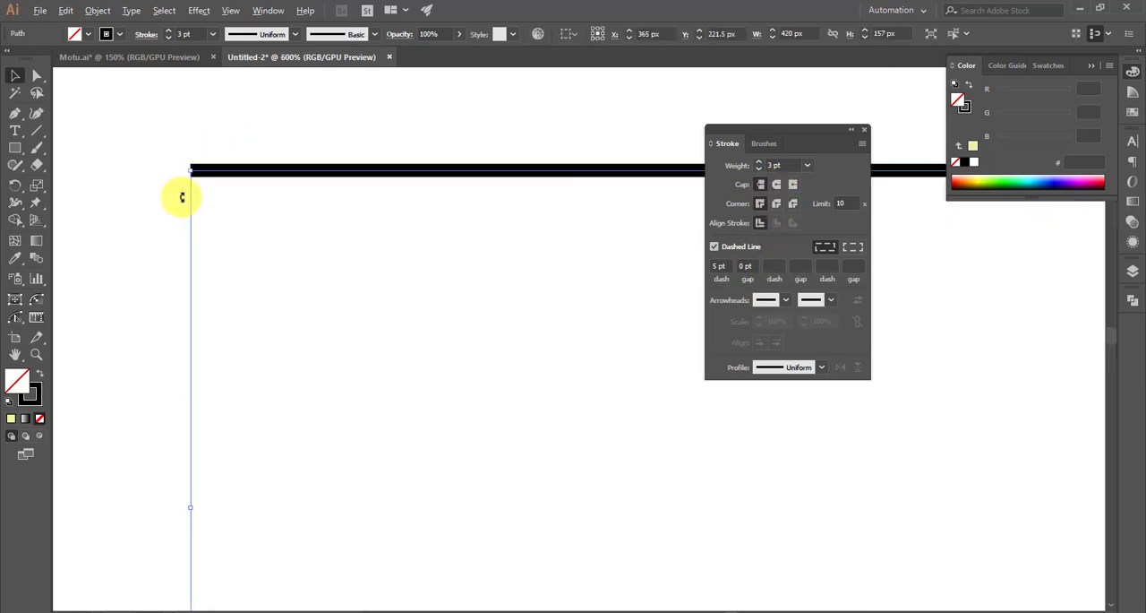
# - Apply the Round Cap to the ends of the stepped path and inspect its upper end
pyautogui.scroll(1, 188, 171)
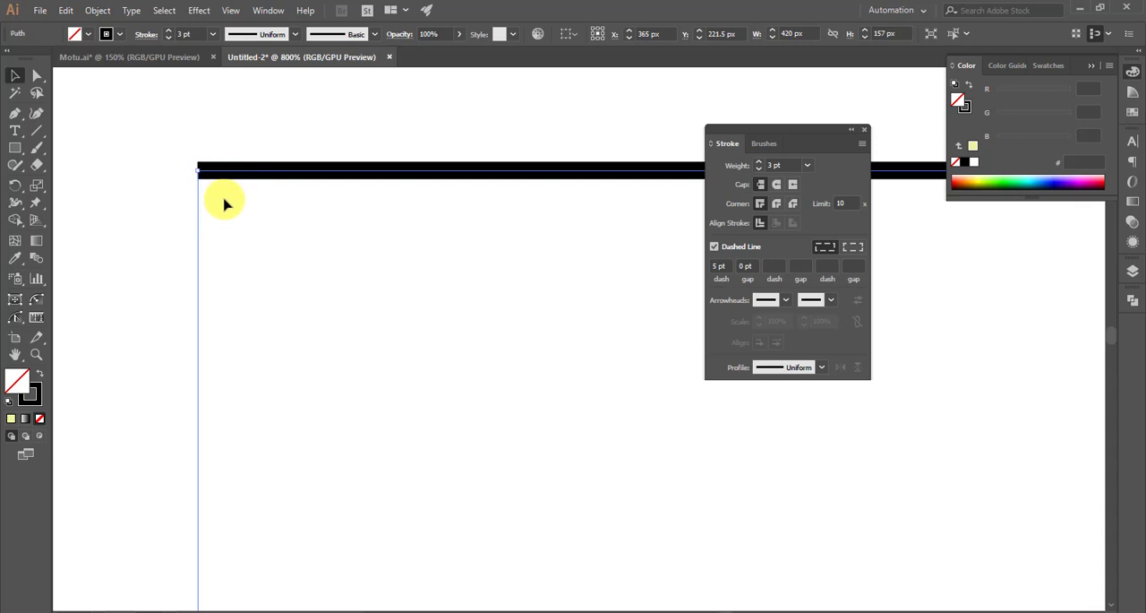
pyautogui.scroll(-2, 225, 197)
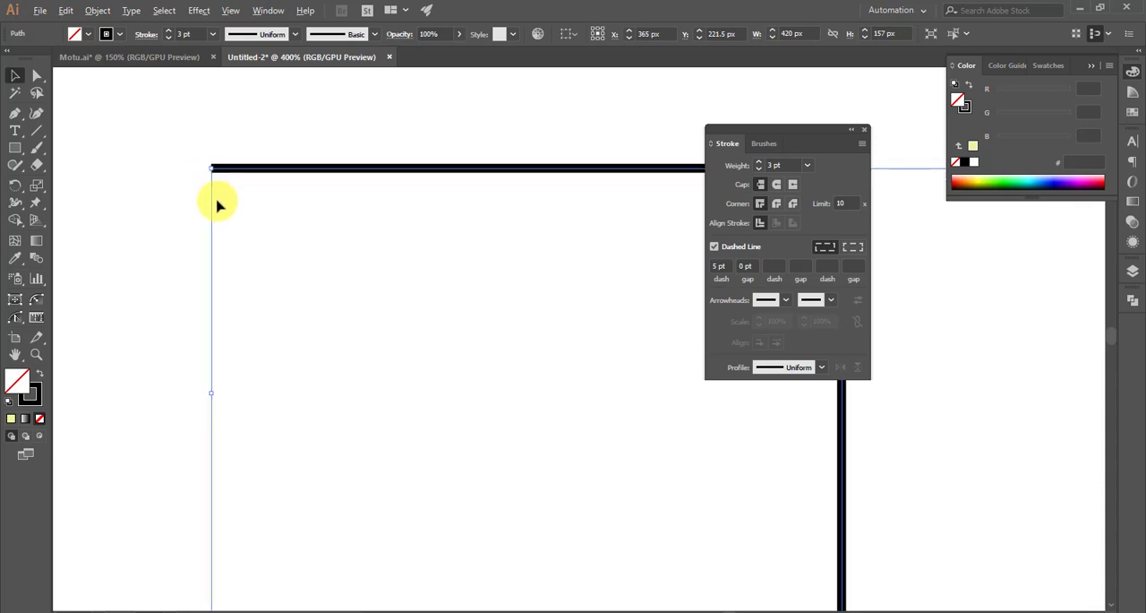
pyautogui.scroll(-1, 220, 199)
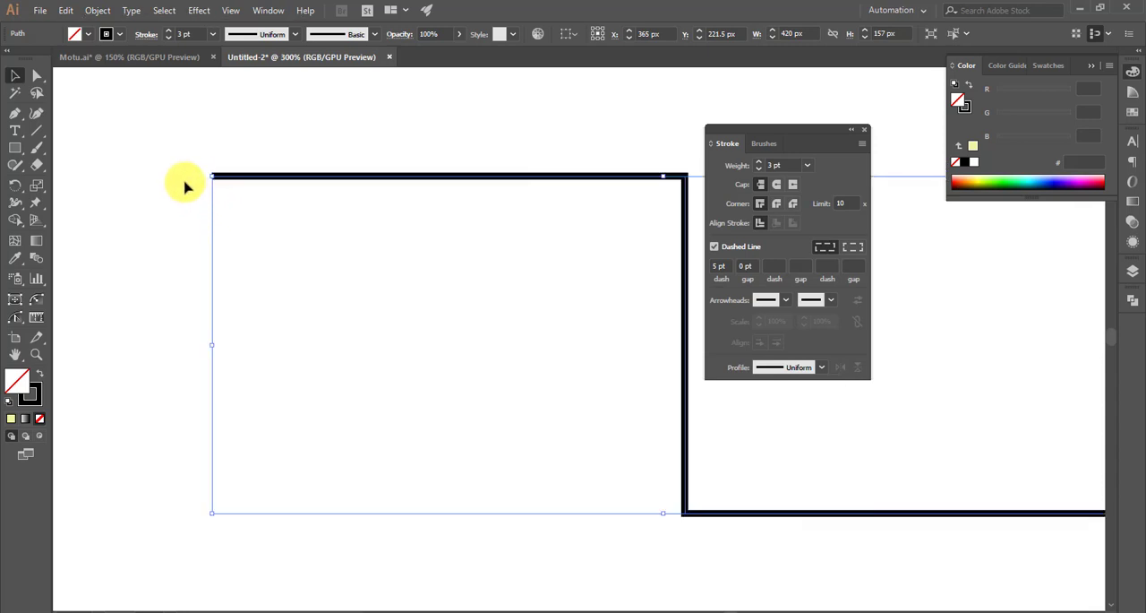
pyautogui.click(777, 184)
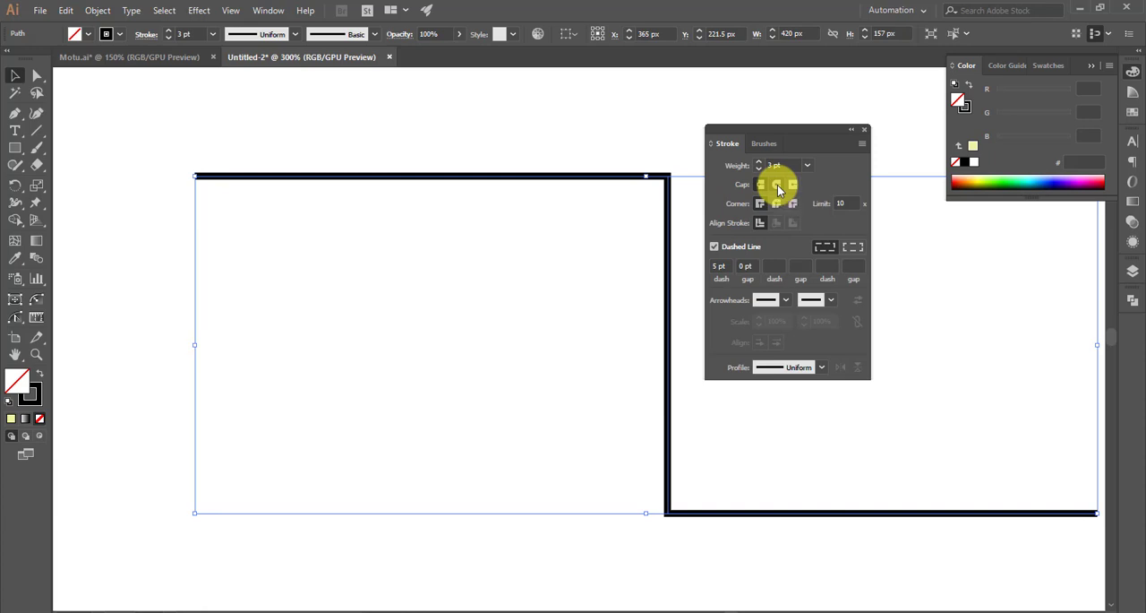
pyautogui.click(440, 107)
pyautogui.scroll(1, 197, 135)
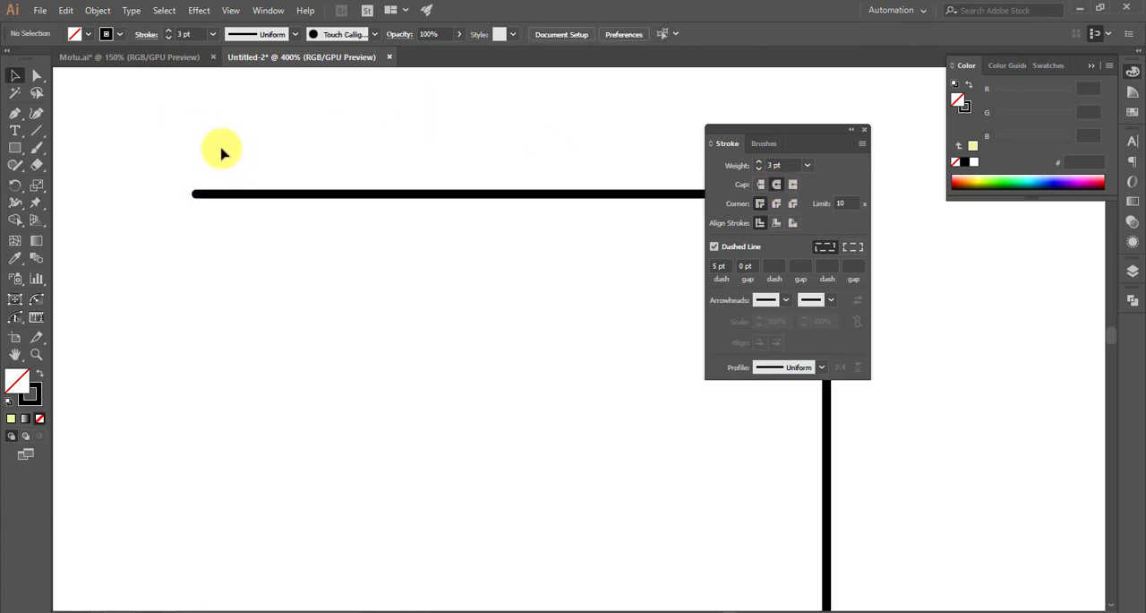
pyautogui.scroll(-1, 257, 201)
# - Set the stepped path's stroke weight to 7 pt and inspect both of its ends
pyautogui.moveTo(234, 143); pyautogui.dragTo(287, 213)
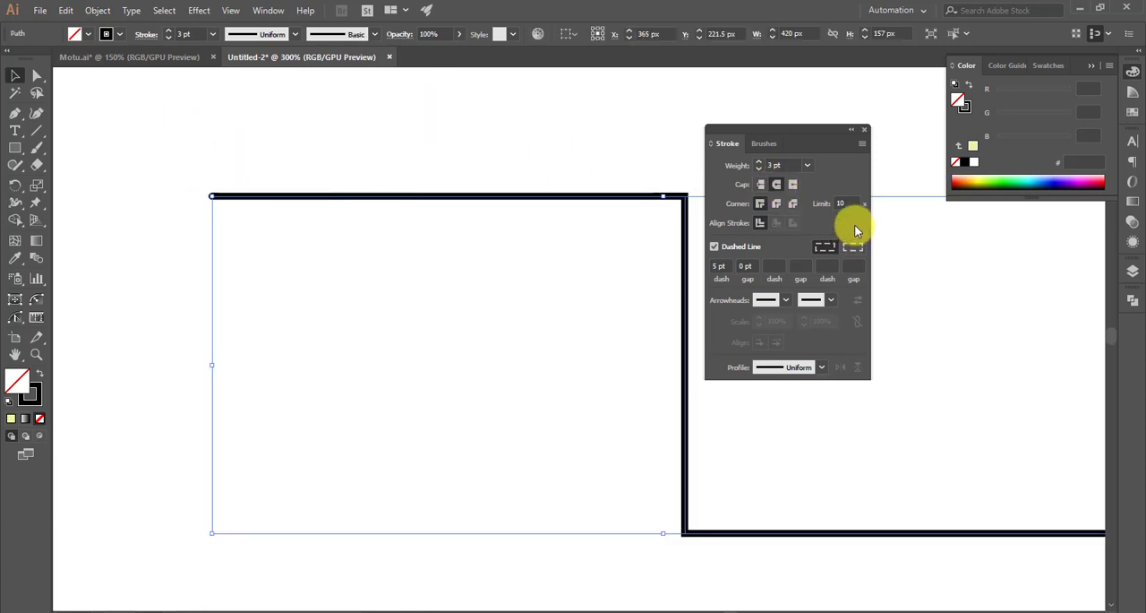
pyautogui.scroll(4, 791, 166)
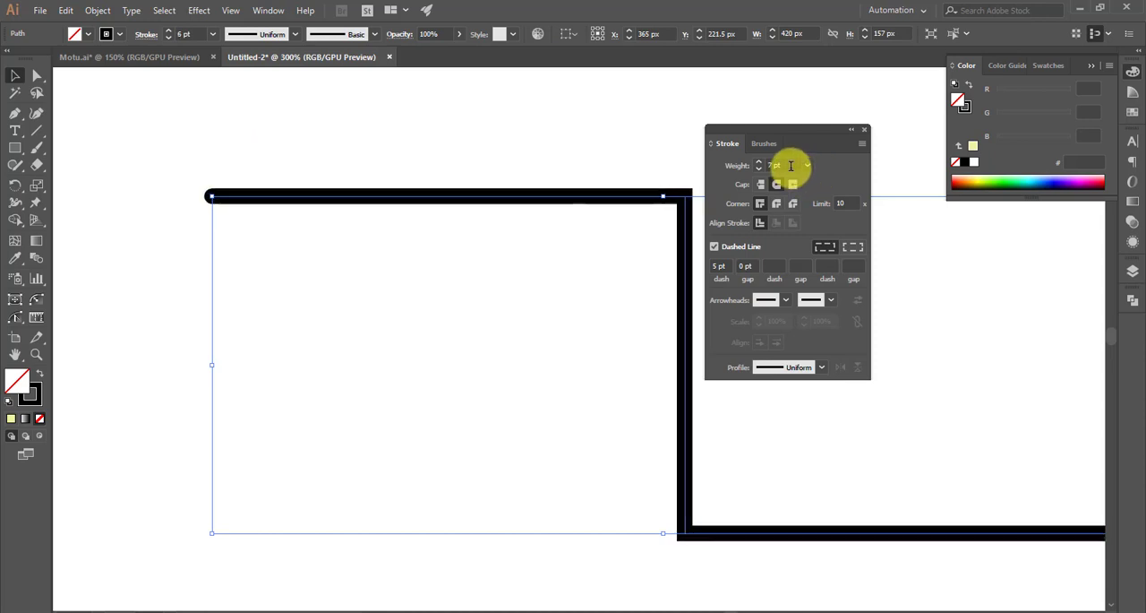
pyautogui.click(436, 102)
pyautogui.scroll(-2, 399, 183)
pyautogui.hscroll(2, 402, 323)
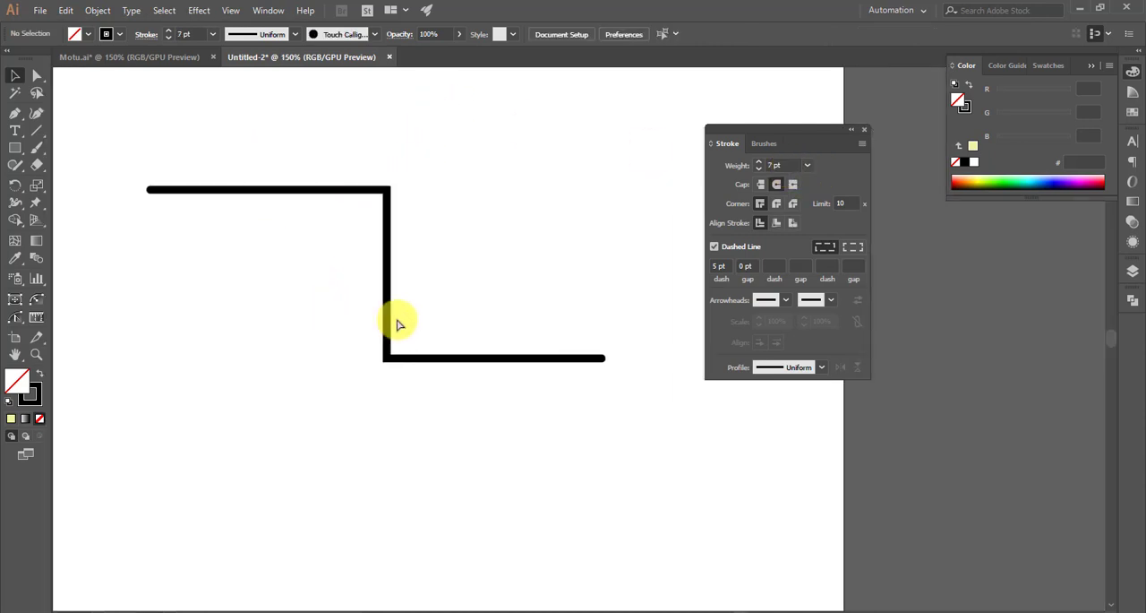
pyautogui.scroll(1, 598, 362)
pyautogui.scroll(2, 600, 362)
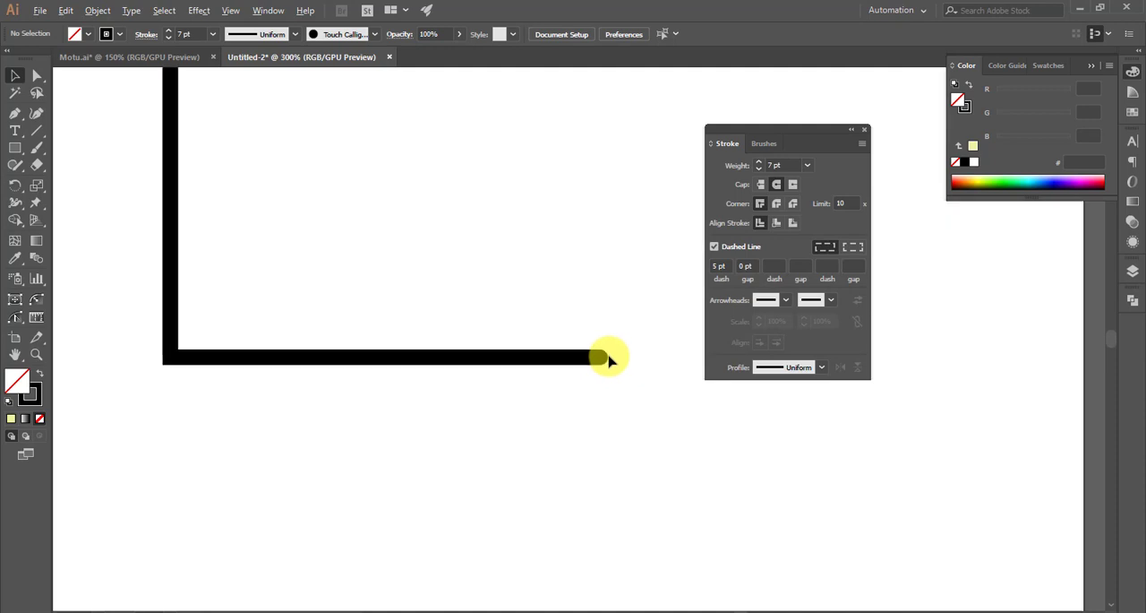
pyautogui.scroll(-3, 631, 345)
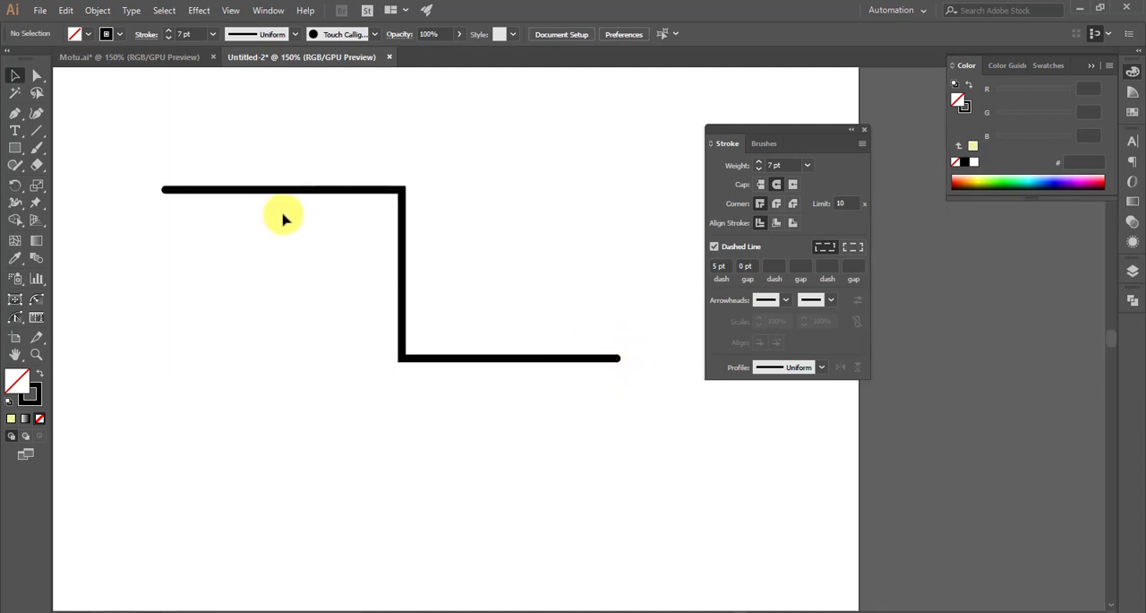
pyautogui.scroll(2, 251, 192)
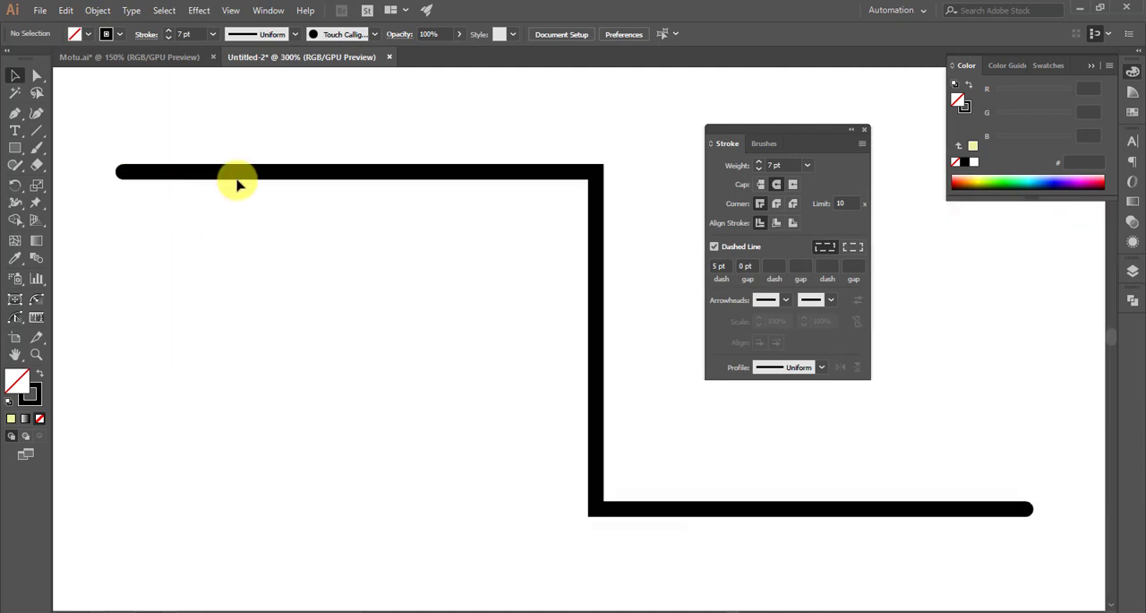
# - Apply the Projecting Cap to the ends of the stepped path
pyautogui.click(159, 172)
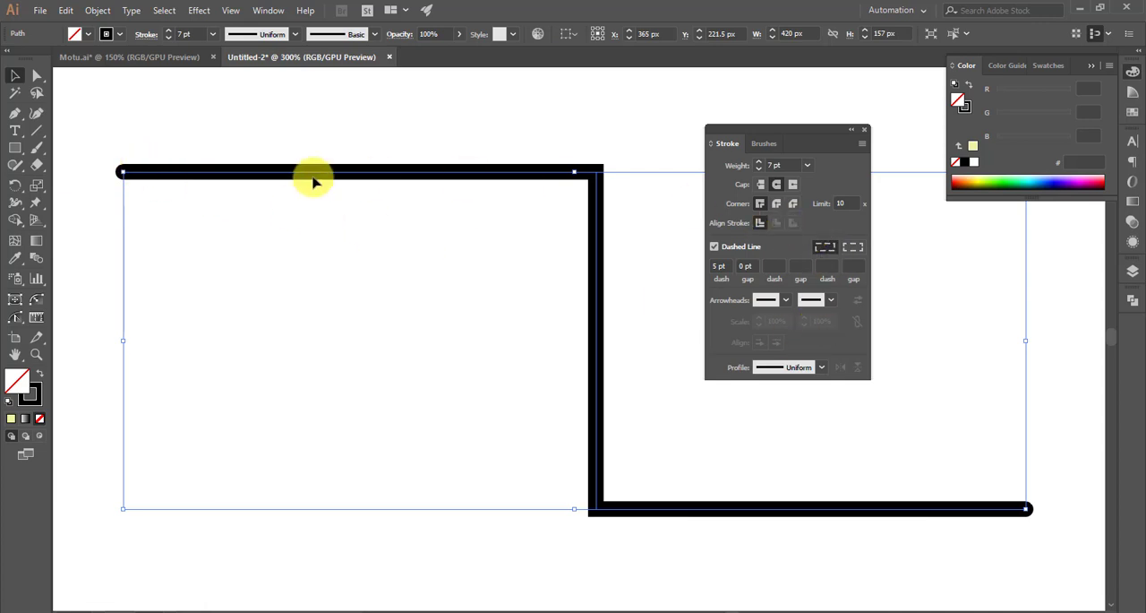
pyautogui.scroll(2, 95, 176)
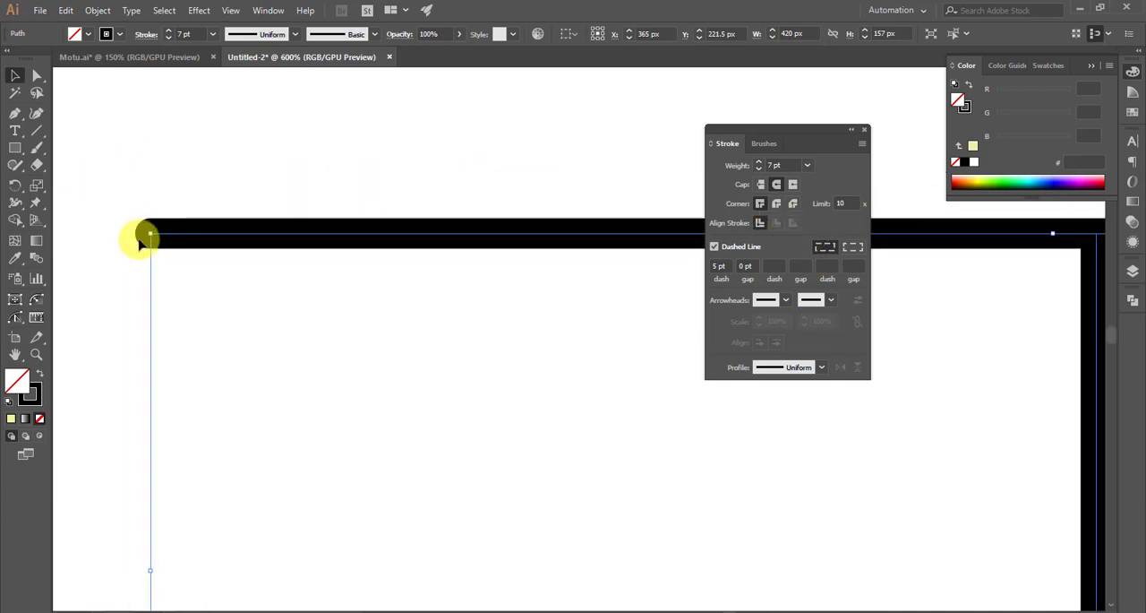
pyautogui.click(777, 185)
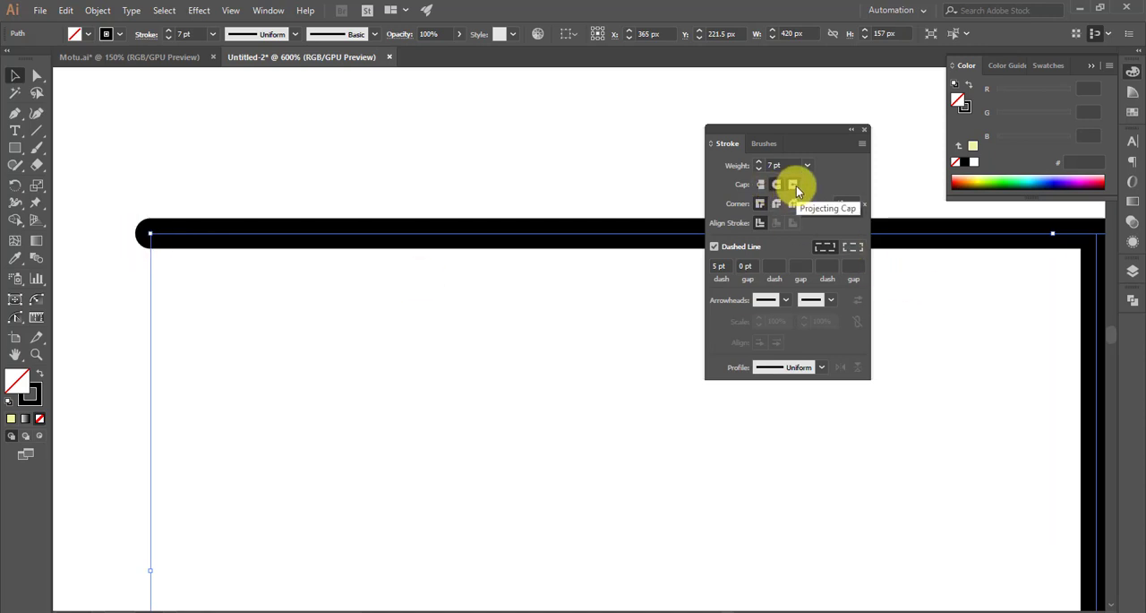
pyautogui.click(797, 185)
pyautogui.click(430, 162)
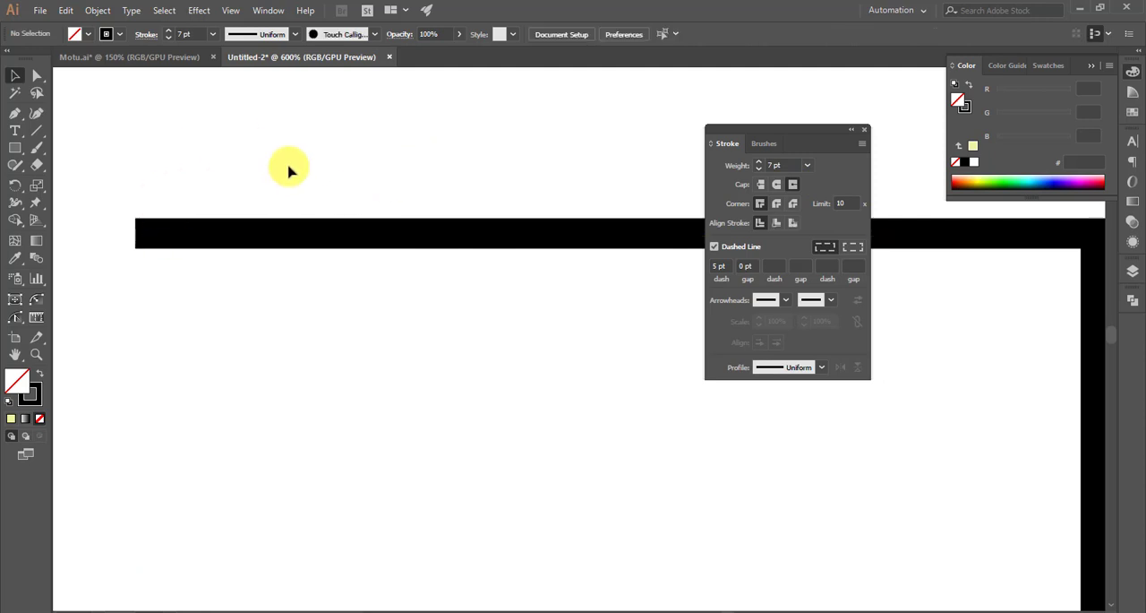
pyautogui.scroll(-1, 327, 270)
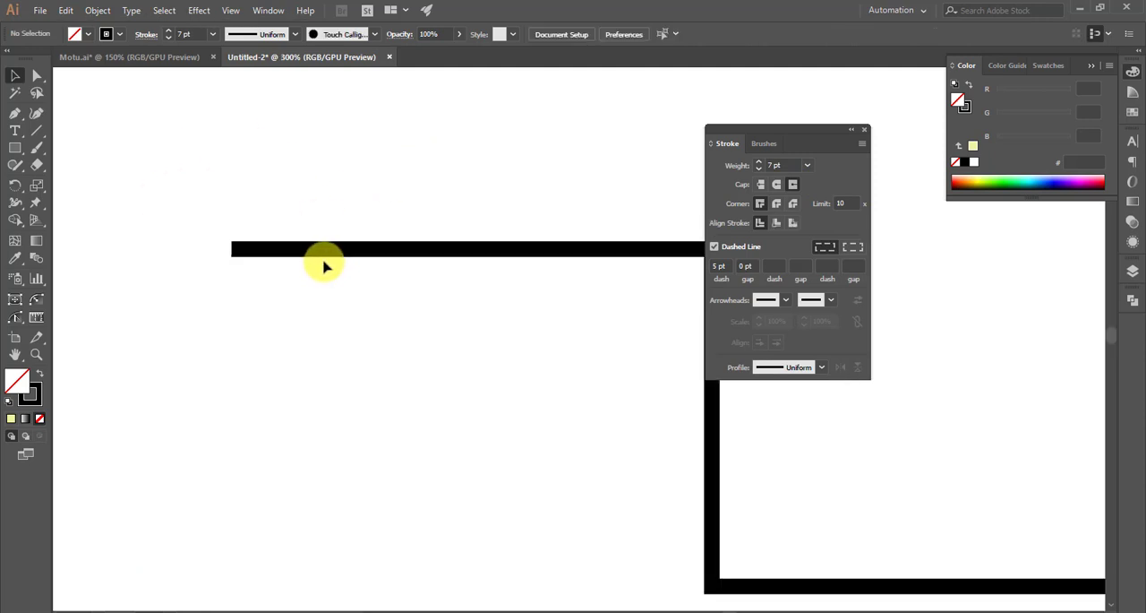
pyautogui.scroll(-1, 326, 264)
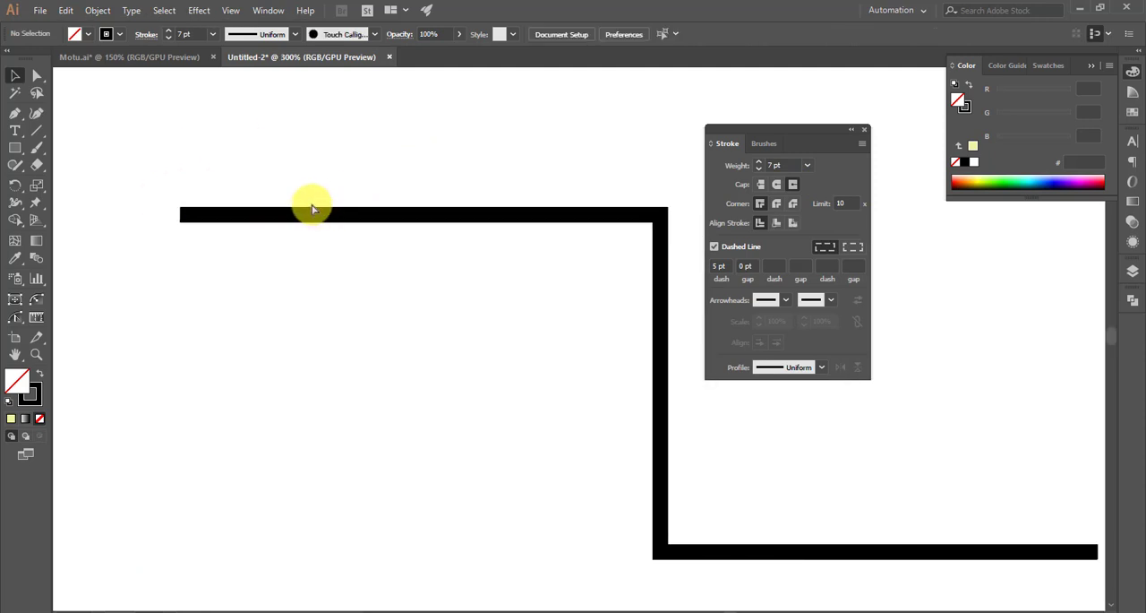
# - Switch the stepped path back to the Butt Cap and move it to about X 272 px, Y 142.5 px
pyautogui.click(586, 218)
pyautogui.click(760, 184)
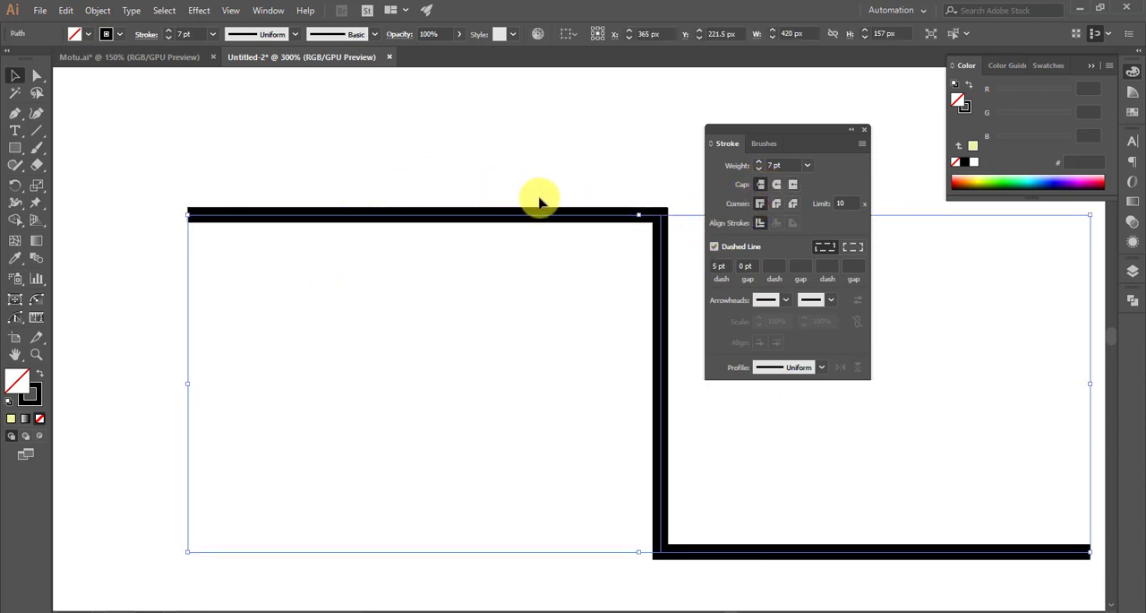
pyautogui.scroll(-4, 474, 192)
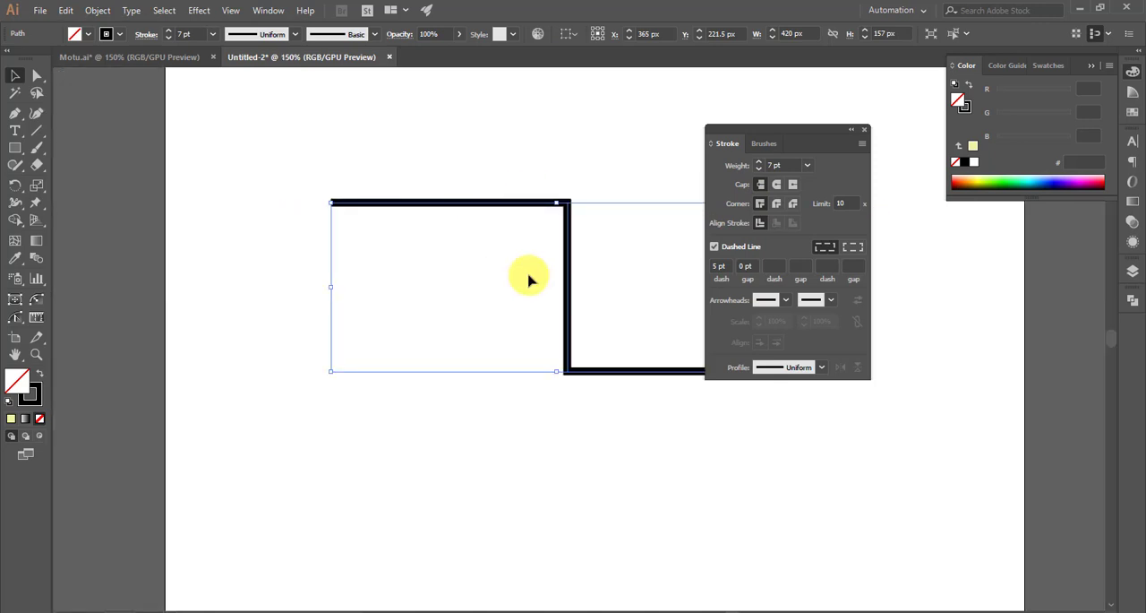
pyautogui.hscroll(1, 525, 280)
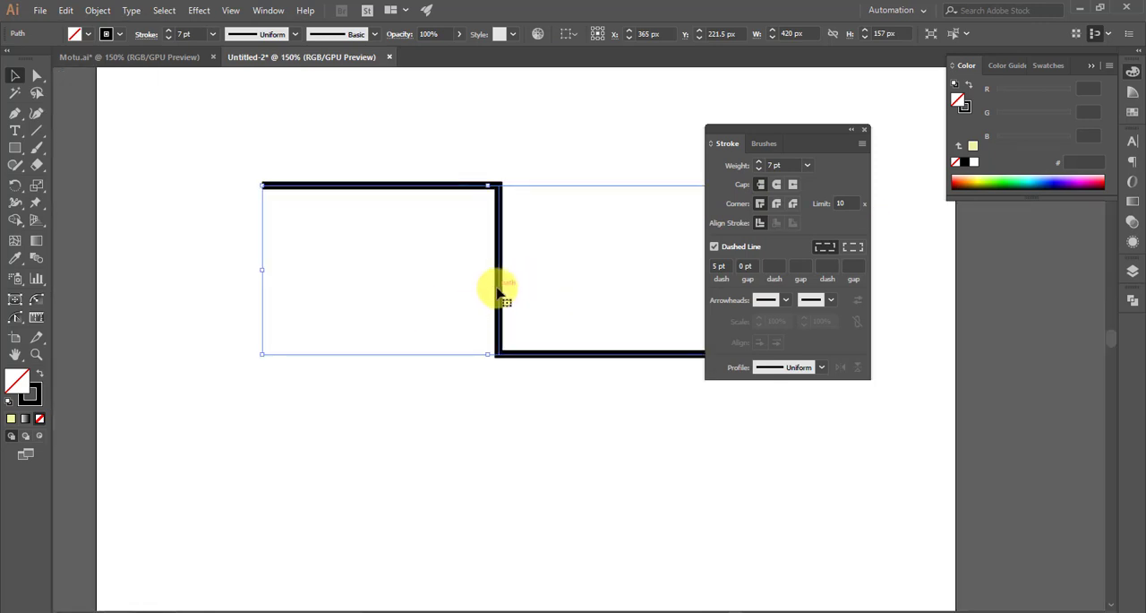
pyautogui.moveTo(499, 294); pyautogui.dragTo(399, 209)
# - Draw a five-pointed star about 246 px wide and 234 px high beside the stepped path with the Star tool
pyautogui.moveTo(15, 147); pyautogui.dragTo(76, 216)
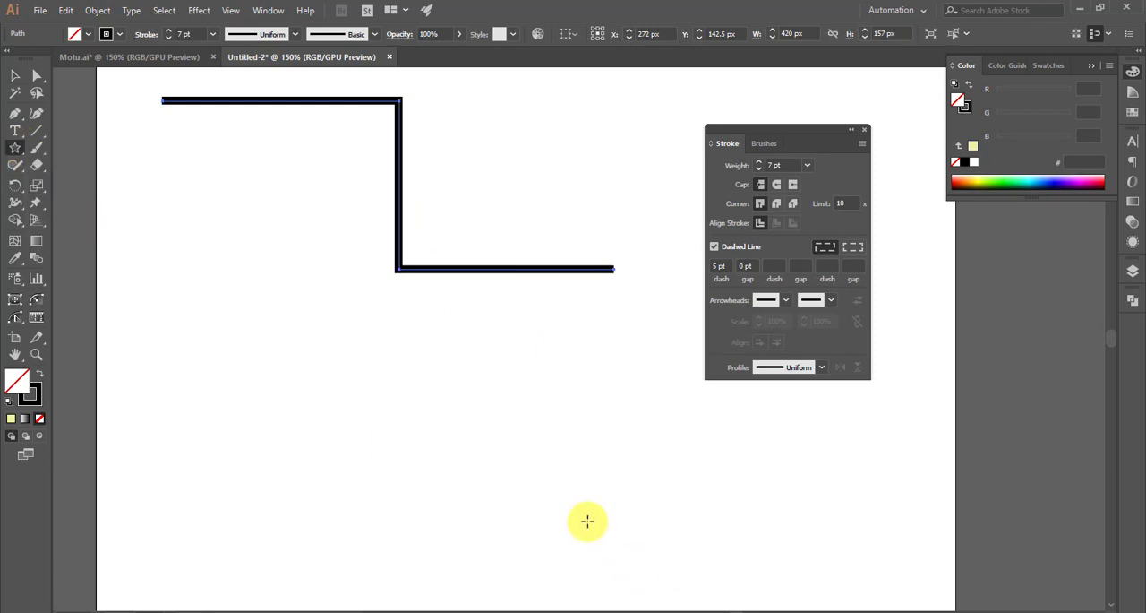
pyautogui.scroll(-1, 532, 489)
pyautogui.hscroll(5, 524, 507)
pyautogui.scroll(2, 532, 292)
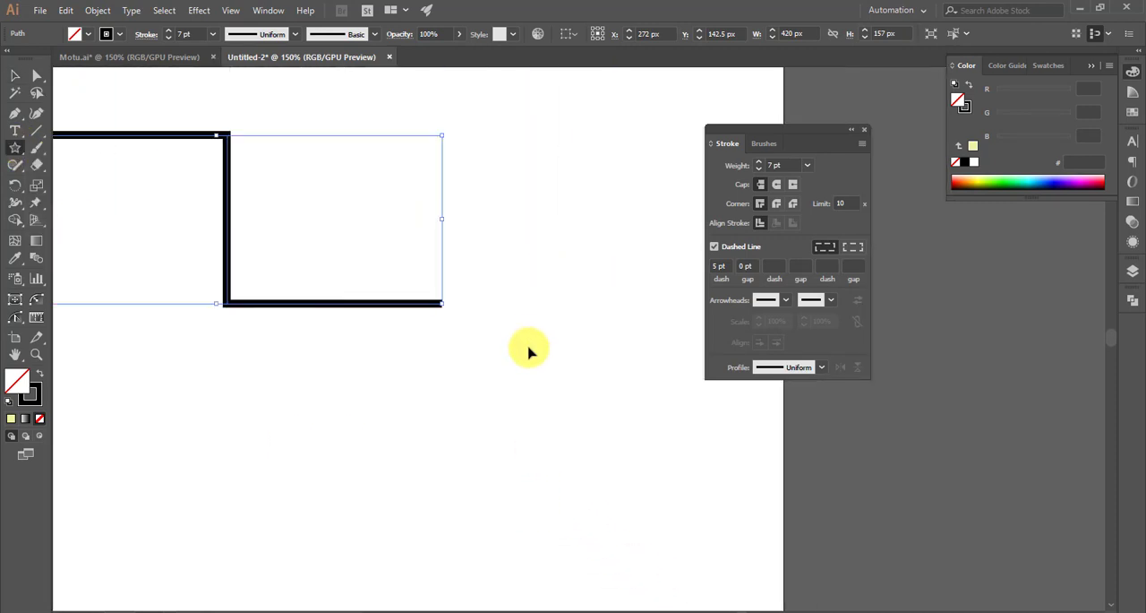
pyautogui.hscroll(1, 528, 351)
pyautogui.moveTo(572, 218); pyautogui.dragTo(595, 364)
pyautogui.hscroll(1, 586, 379)
pyautogui.scroll(1, 573, 380)
pyautogui.hscroll(1, 537, 358)
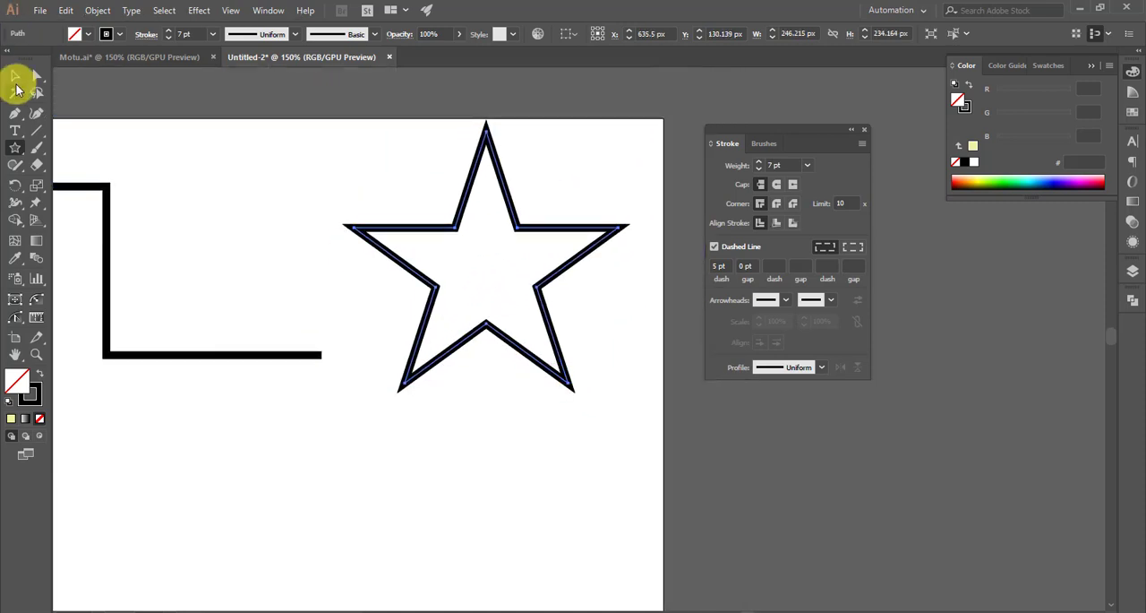
pyautogui.click(15, 77)
pyautogui.click(192, 166)
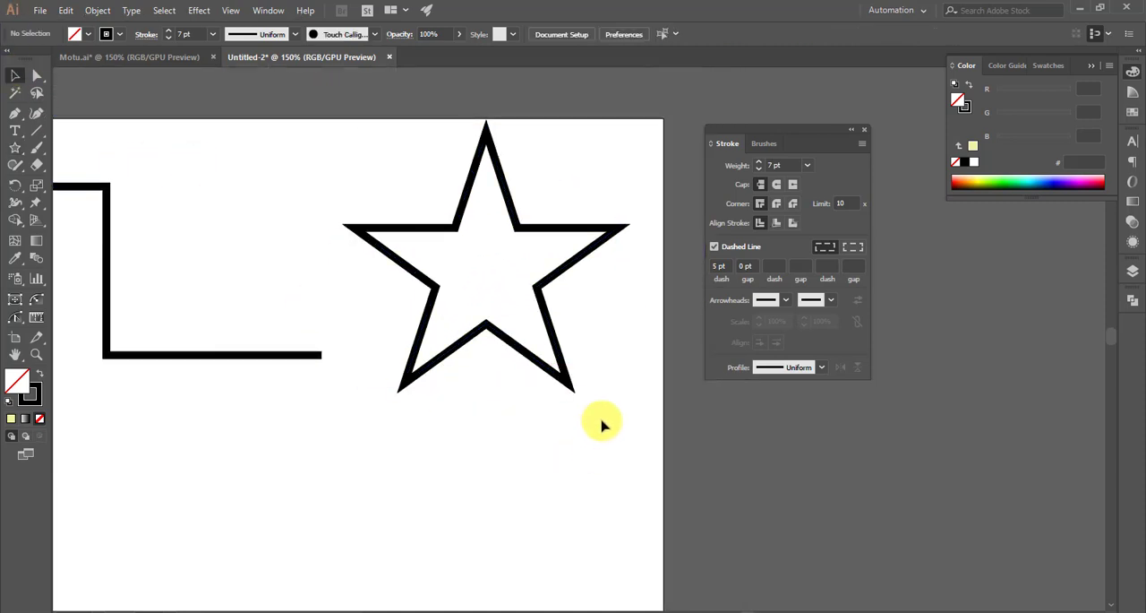
# - Move the star slightly down and to the left, to about X 627.5 px, Y 157 px
pyautogui.click(550, 374)
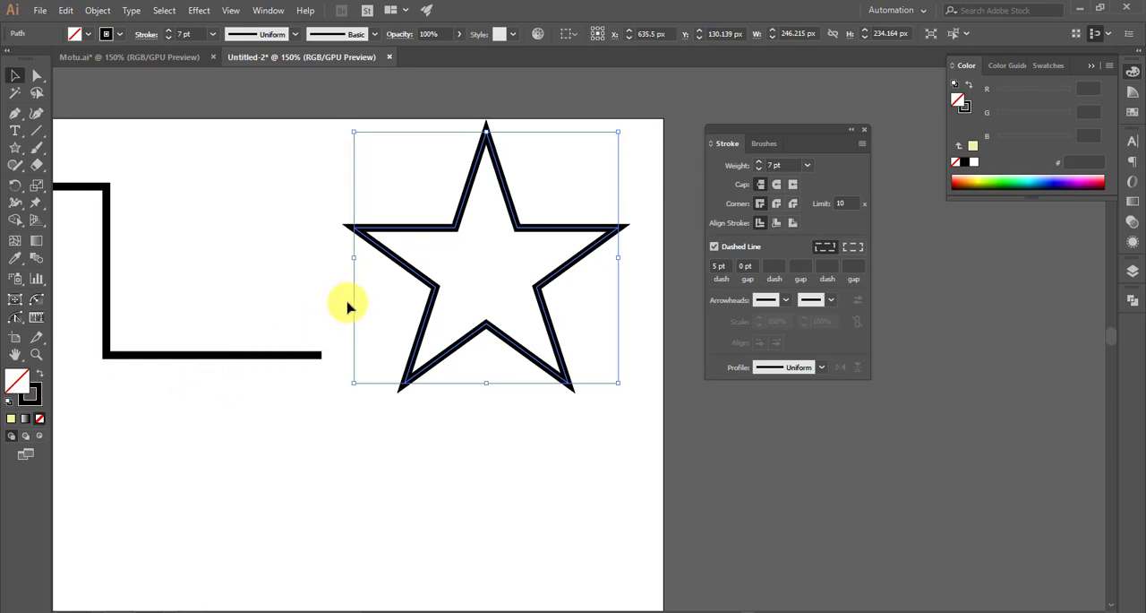
pyautogui.moveTo(430, 295); pyautogui.dragTo(422, 325)
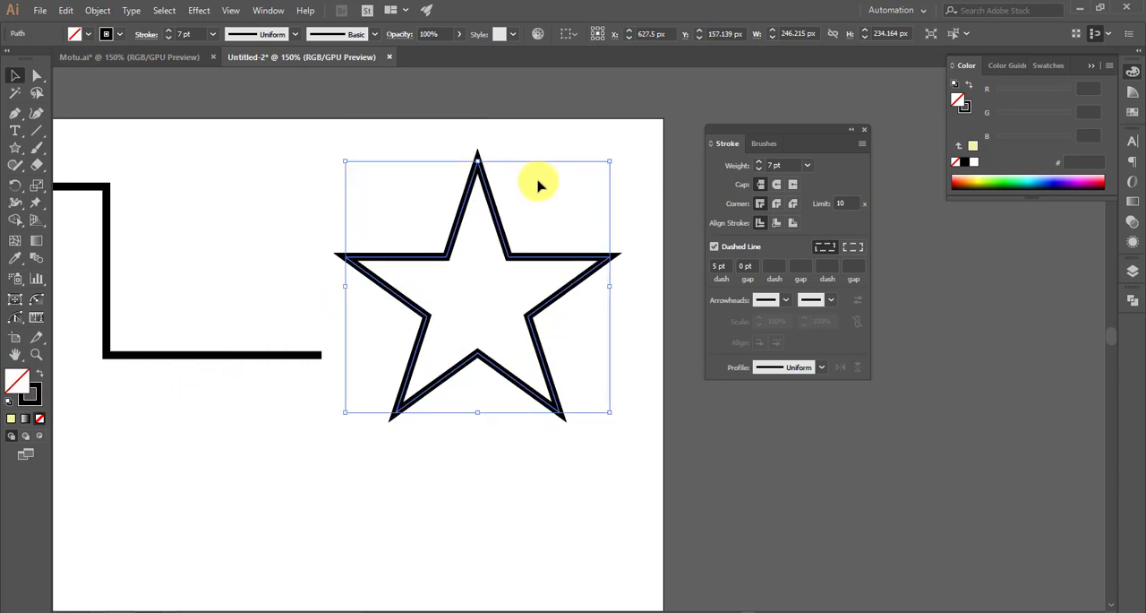
pyautogui.scroll(2, 538, 185)
pyautogui.scroll(-1, 409, 174)
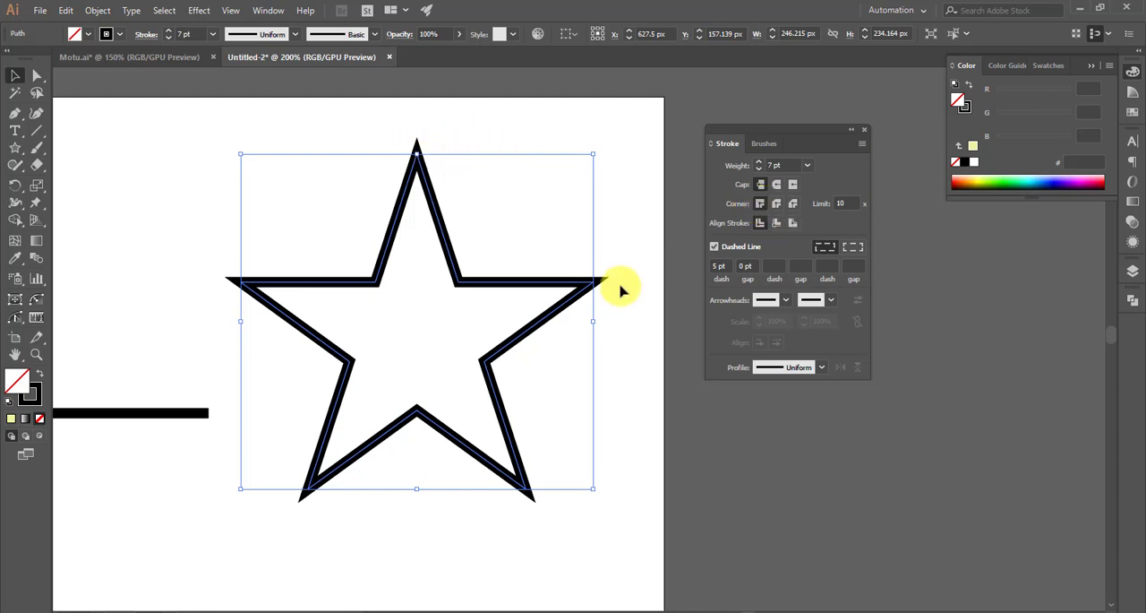
# - Apply the Round Join to the star's stroke corners and inspect its tips up close
pyautogui.click(779, 206)
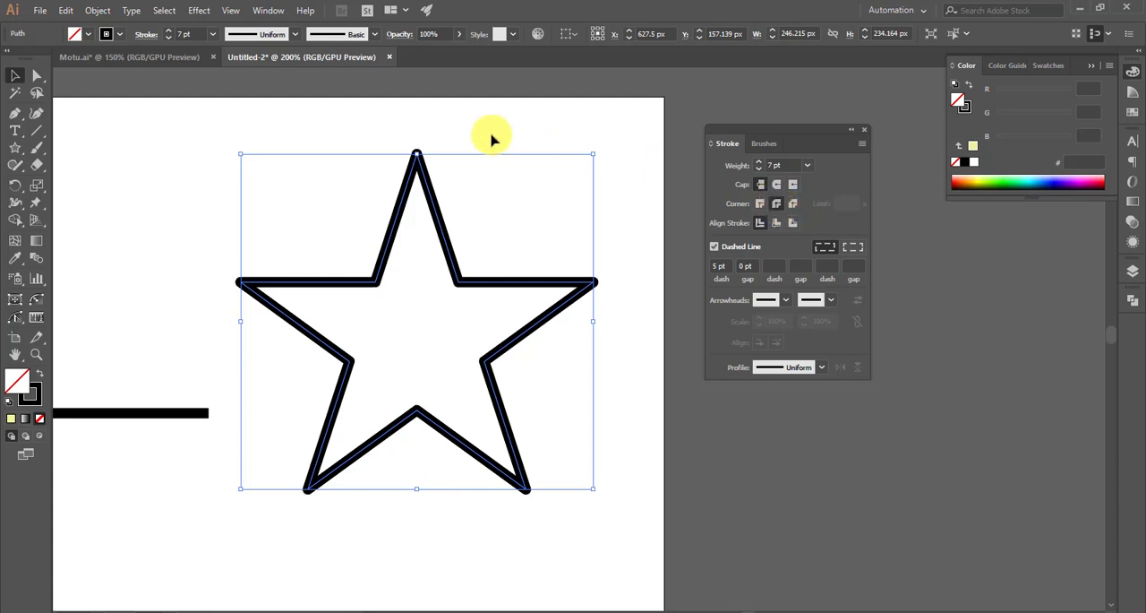
pyautogui.scroll(4, 597, 306)
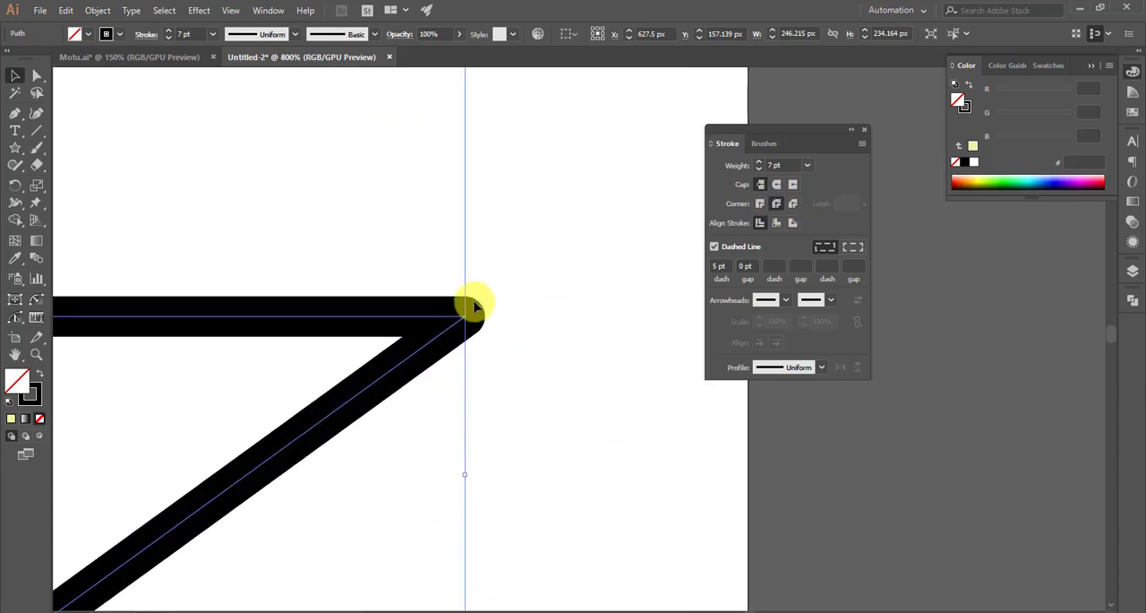
pyautogui.scroll(-4, 591, 336)
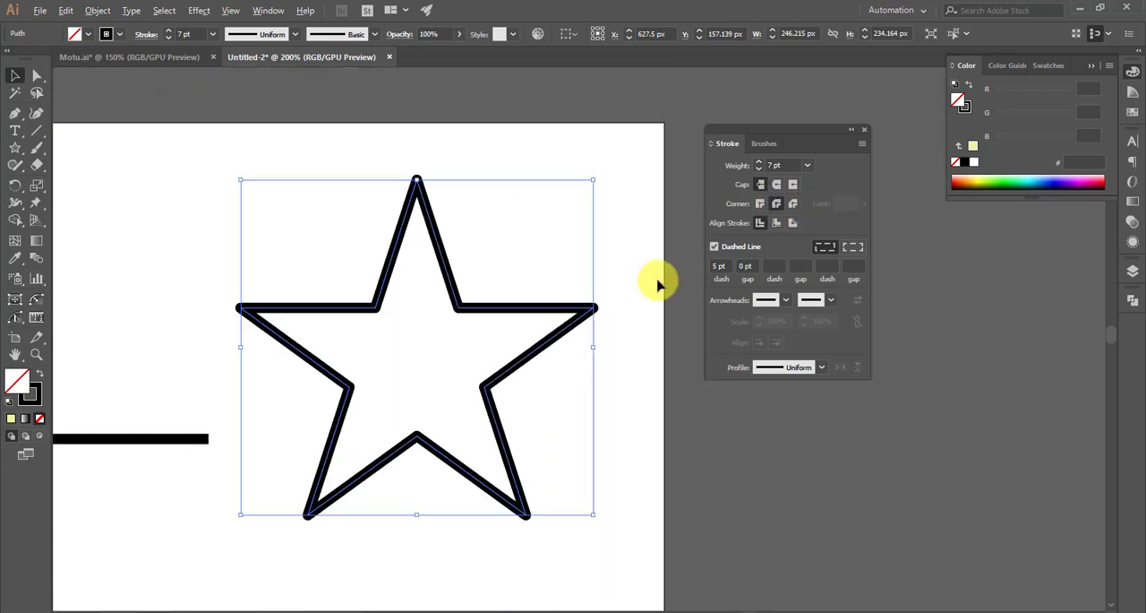
pyautogui.scroll(3, 545, 507)
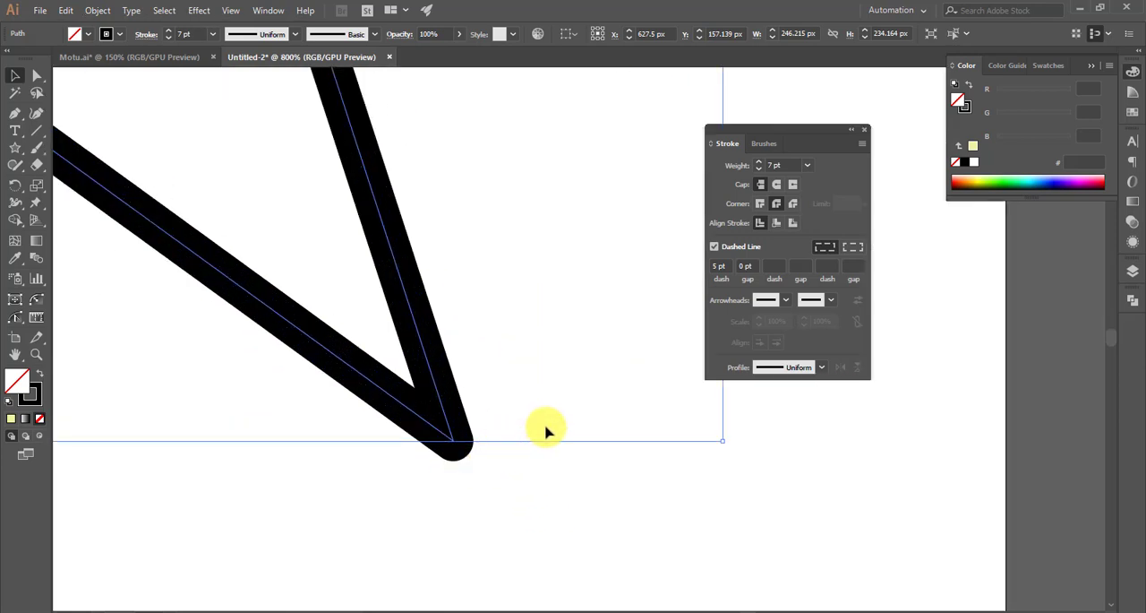
pyautogui.scroll(-2, 547, 427)
pyautogui.scroll(1, 560, 441)
pyautogui.scroll(-2, 565, 437)
pyautogui.scroll(1, 593, 295)
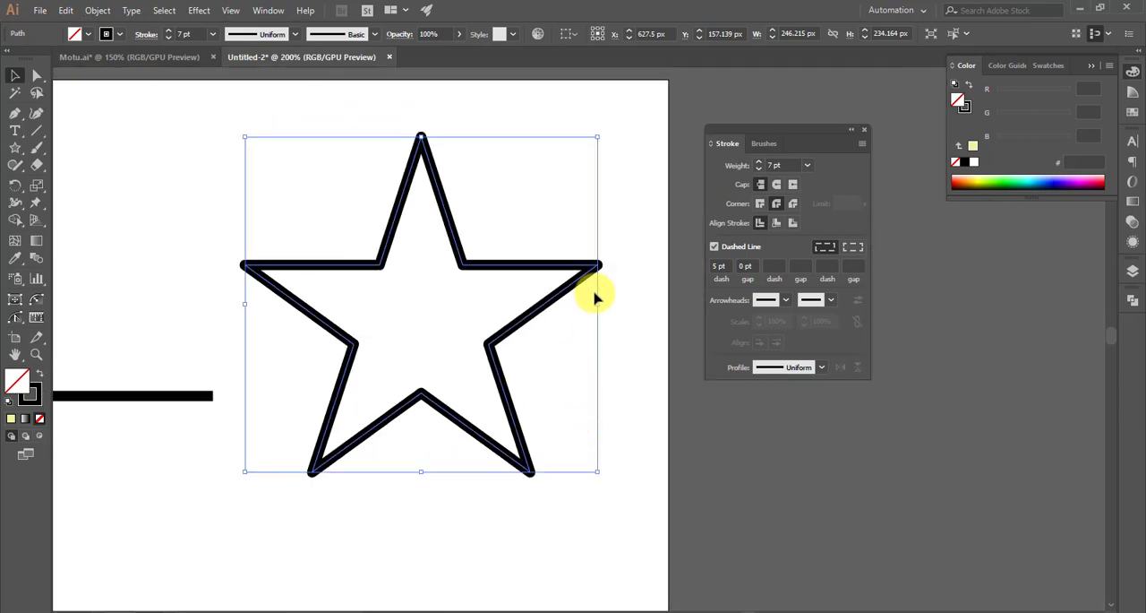
# - Apply the Bevel Join to the star's stroke corners and inspect its tips
pyautogui.scroll(1, 597, 289)
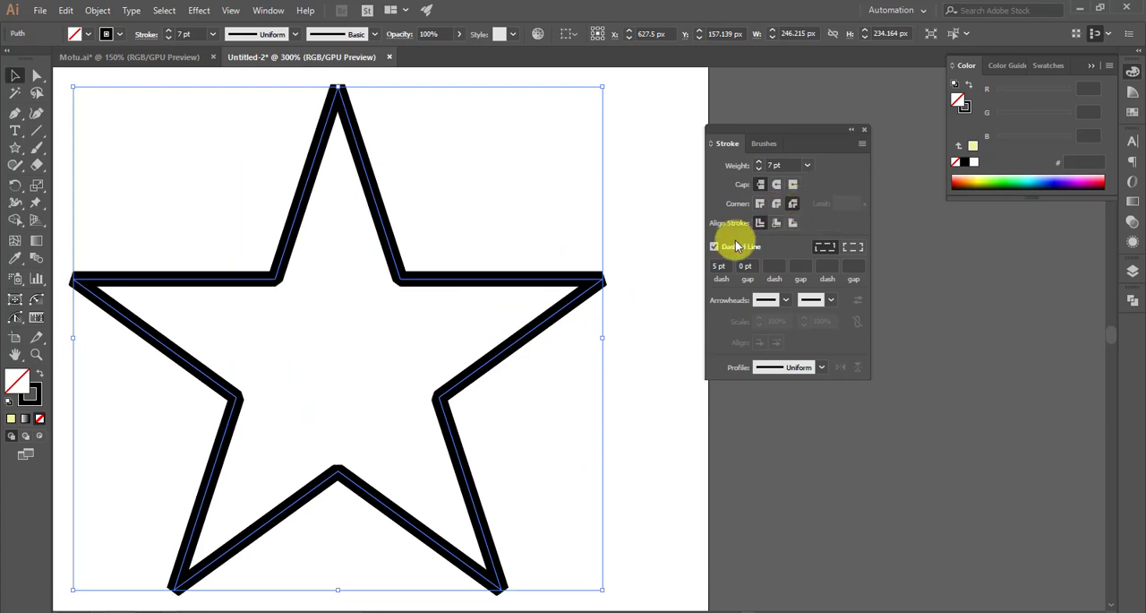
pyautogui.click(486, 174)
pyautogui.scroll(2, 332, 115)
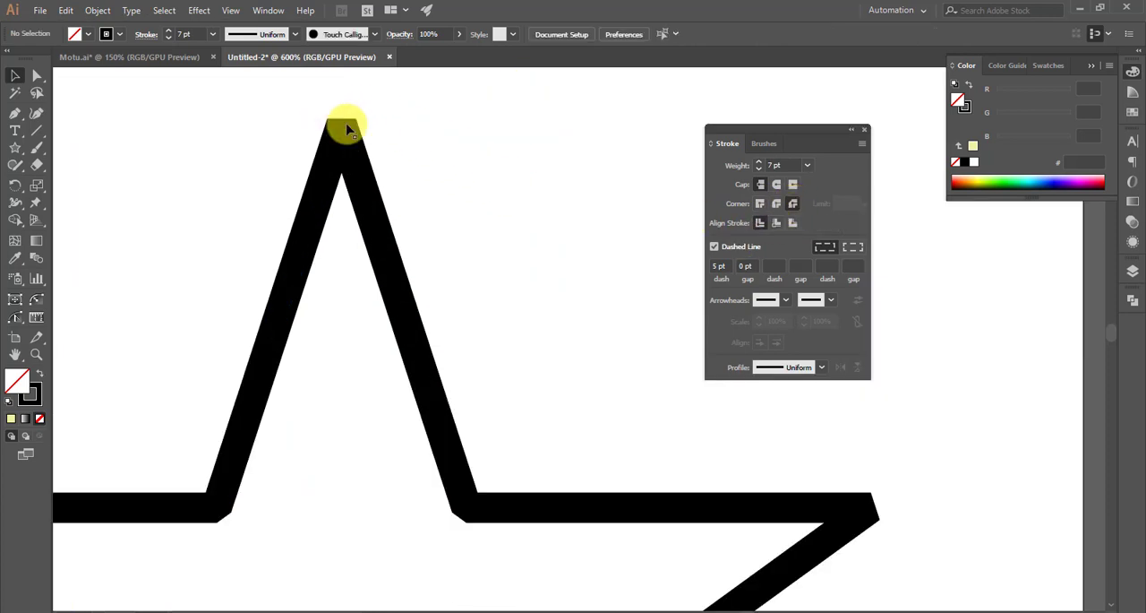
pyautogui.scroll(-2, 626, 415)
pyautogui.scroll(-3, 643, 358)
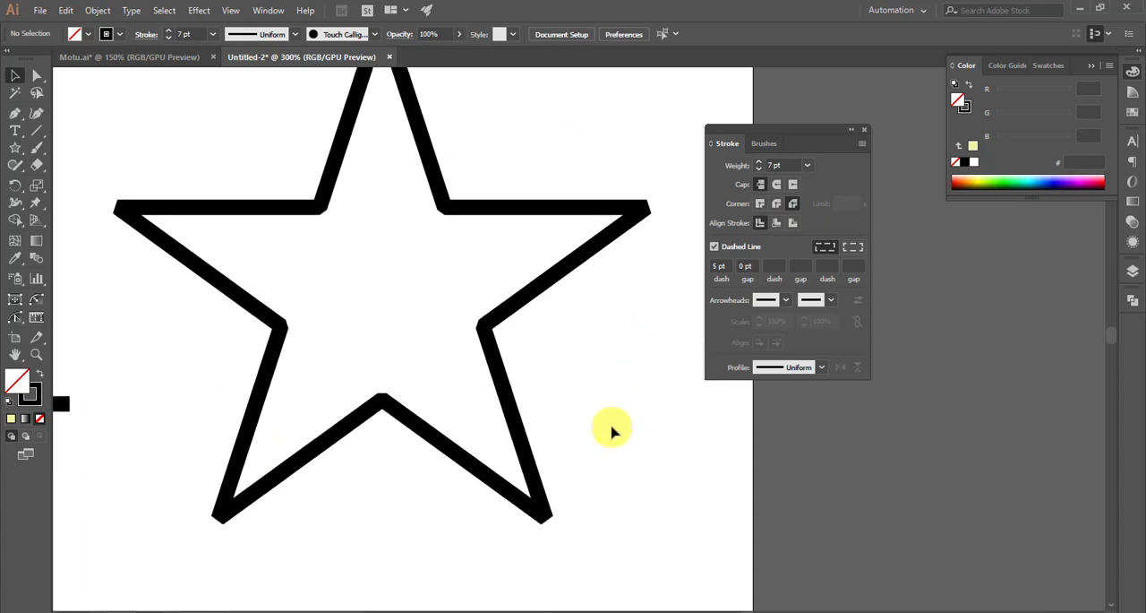
pyautogui.scroll(-1, 591, 466)
pyautogui.scroll(-1, 584, 475)
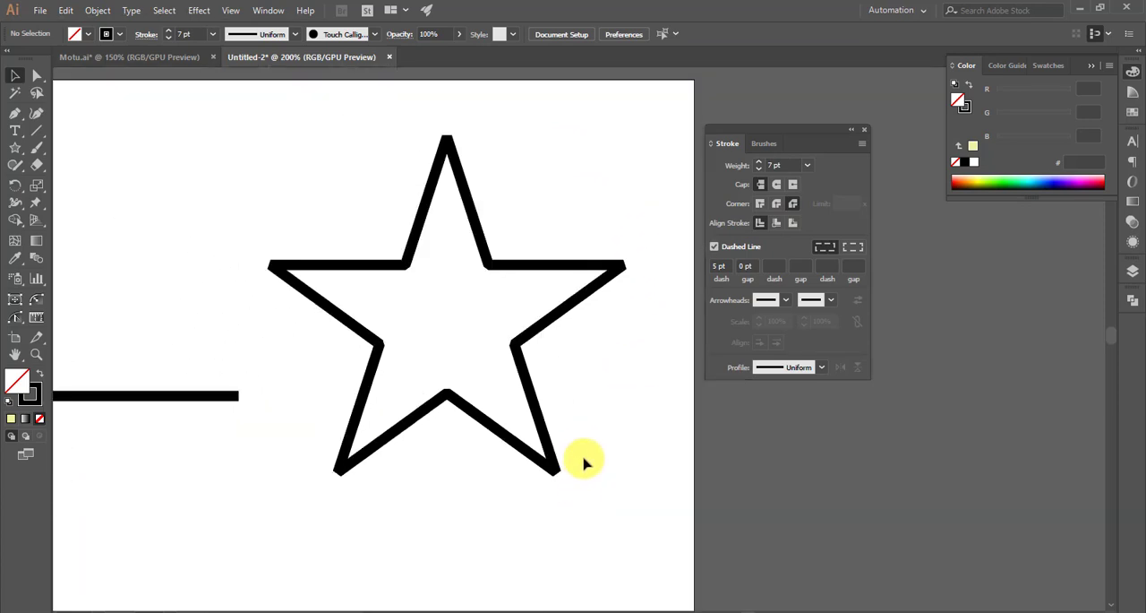
# - Apply the Miter Join to the star's stroke corners
pyautogui.click(534, 409)
pyautogui.click(760, 203)
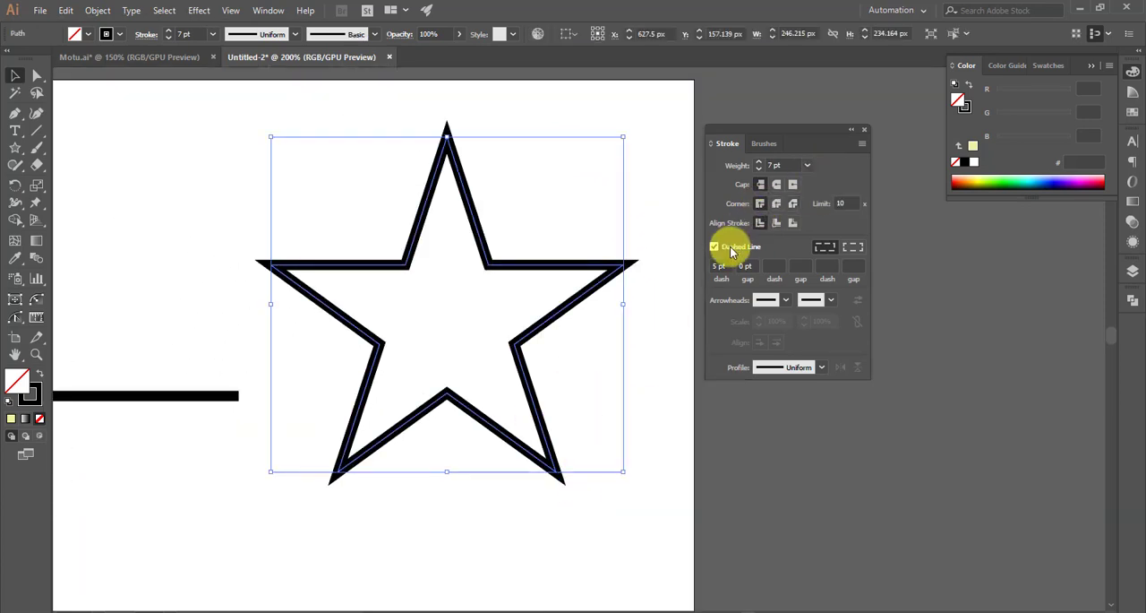
pyautogui.click(747, 418)
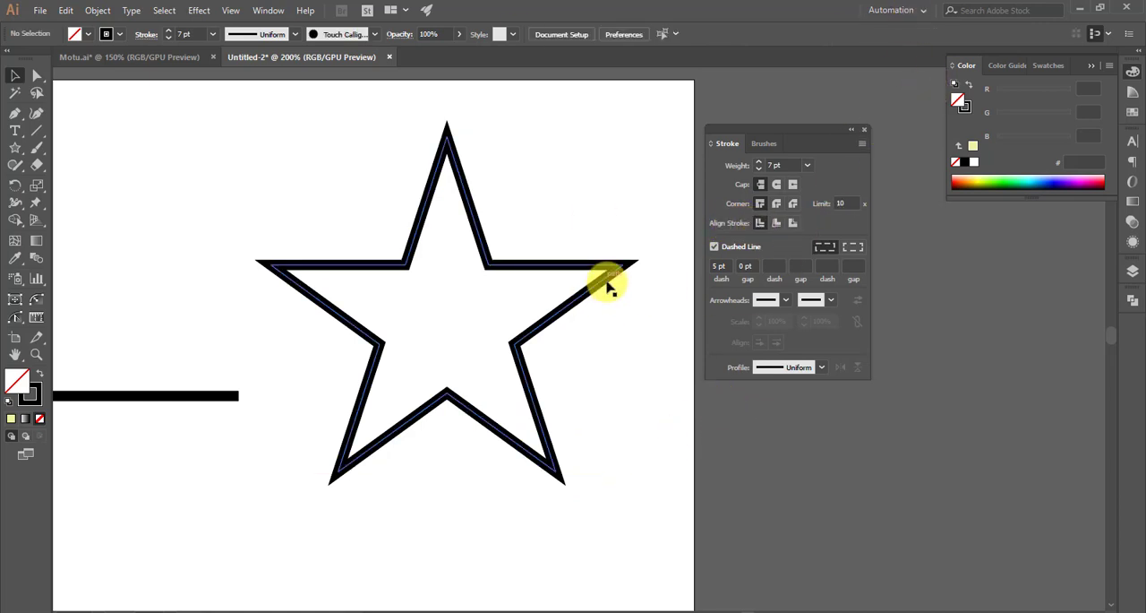
# - Fill the star with the dark orange colour B74E18
pyautogui.click(609, 285)
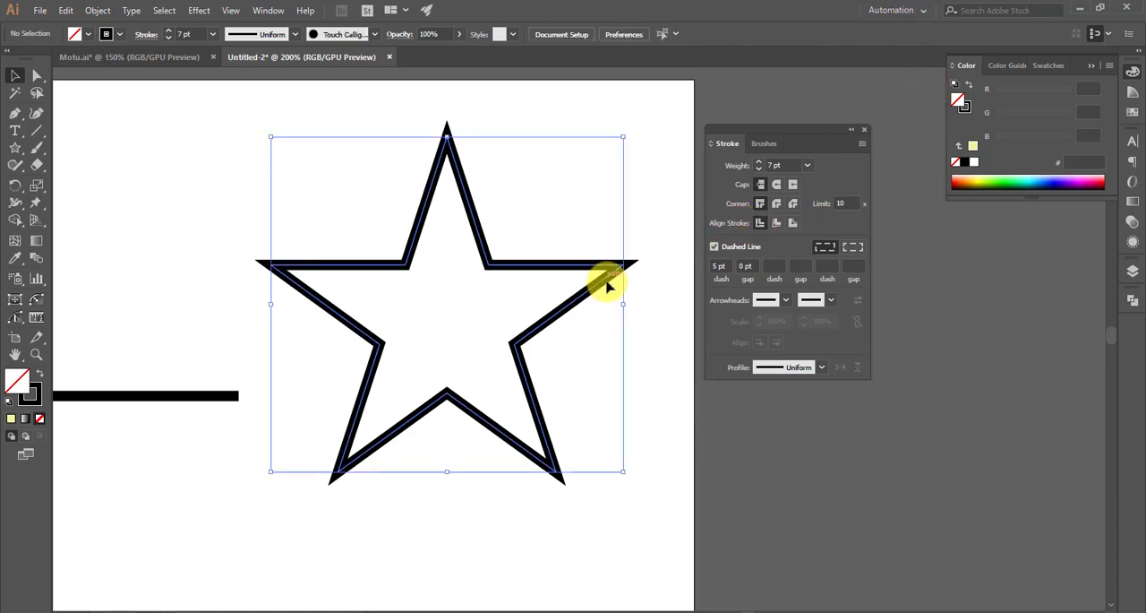
pyautogui.doubleClick(22, 387)
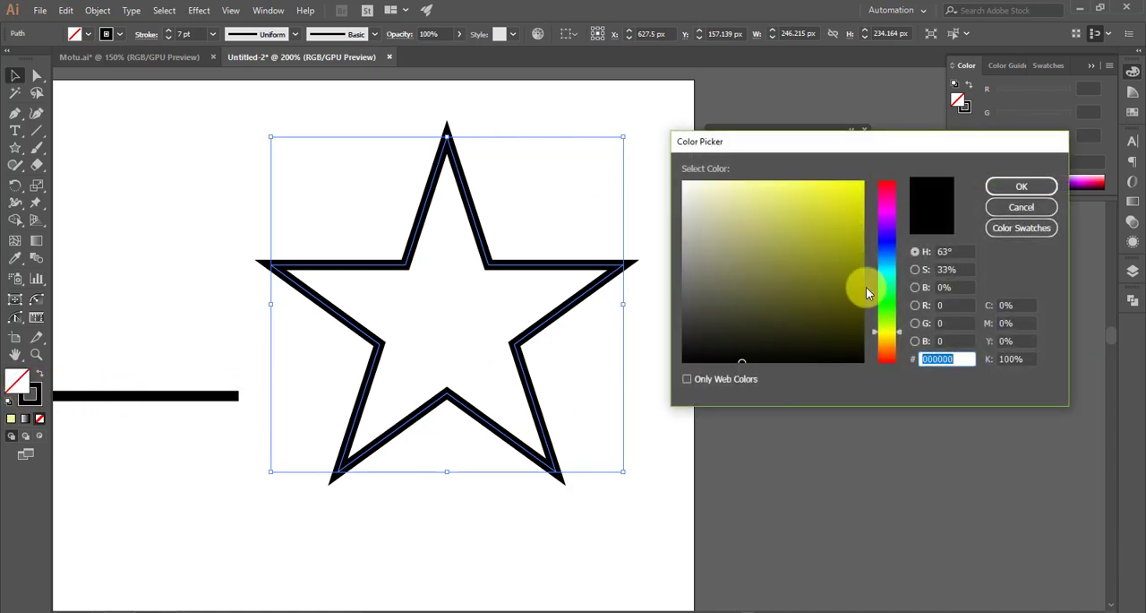
pyautogui.click(888, 269)
pyautogui.moveTo(891, 286); pyautogui.dragTo(889, 326)
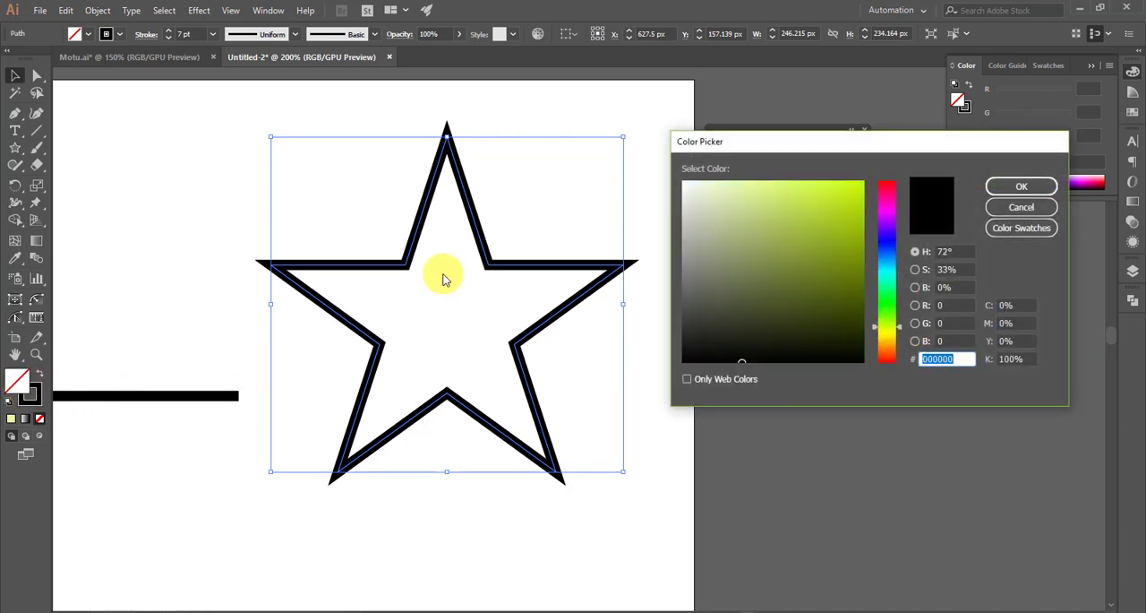
pyautogui.click(890, 349)
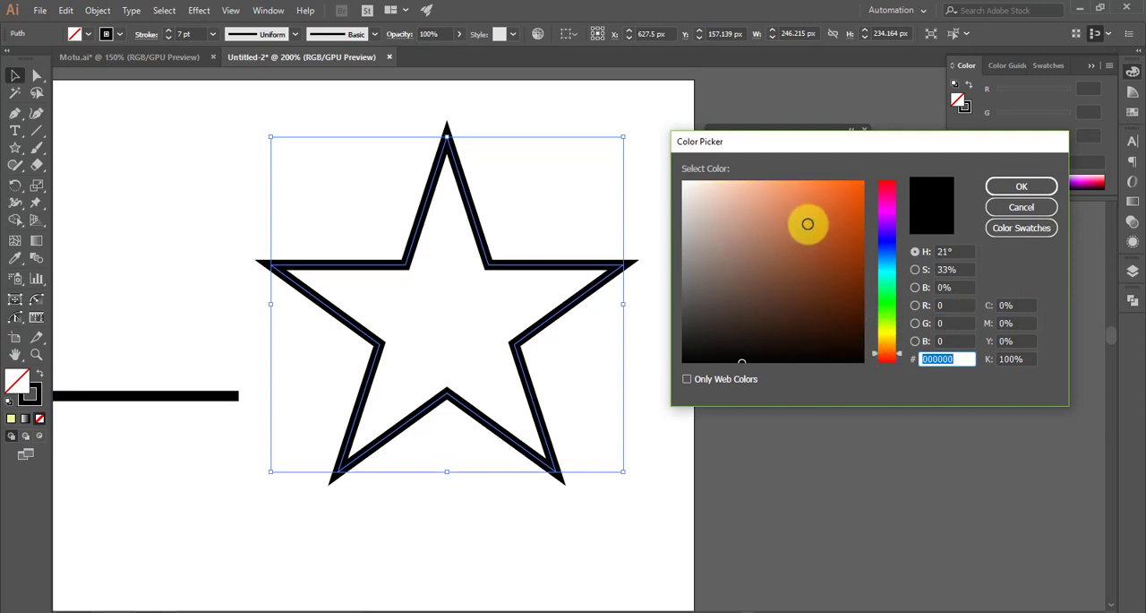
pyautogui.moveTo(809, 225)
pyautogui.mouseDown()
pyautogui.moveTo(829, 191)
pyautogui.moveTo(841, 229)
pyautogui.mouseUp()
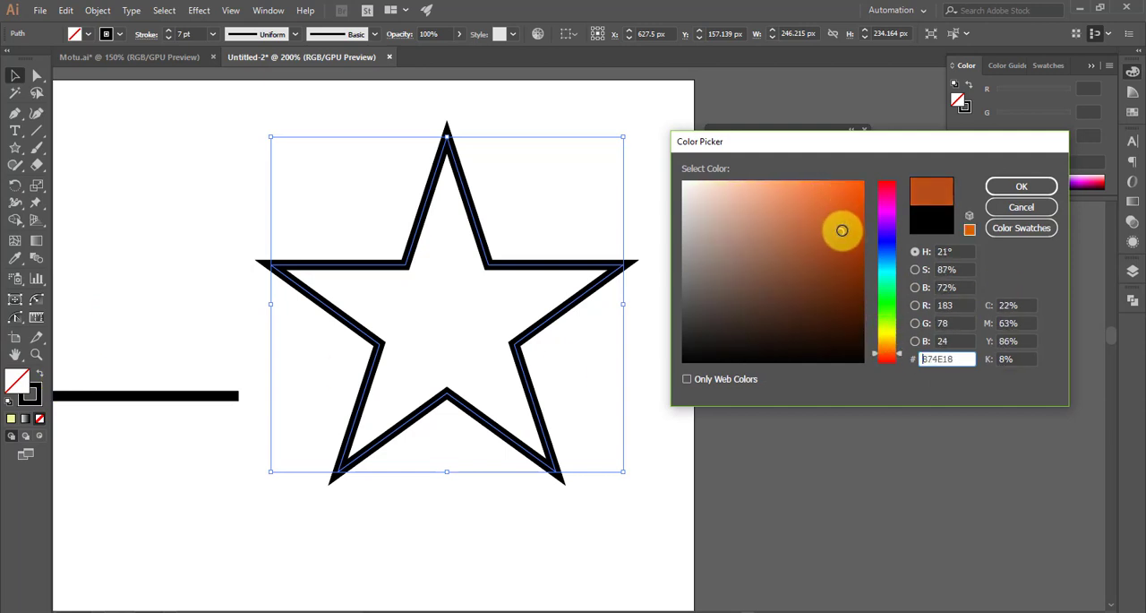
pyautogui.click(1021, 186)
pyautogui.click(724, 430)
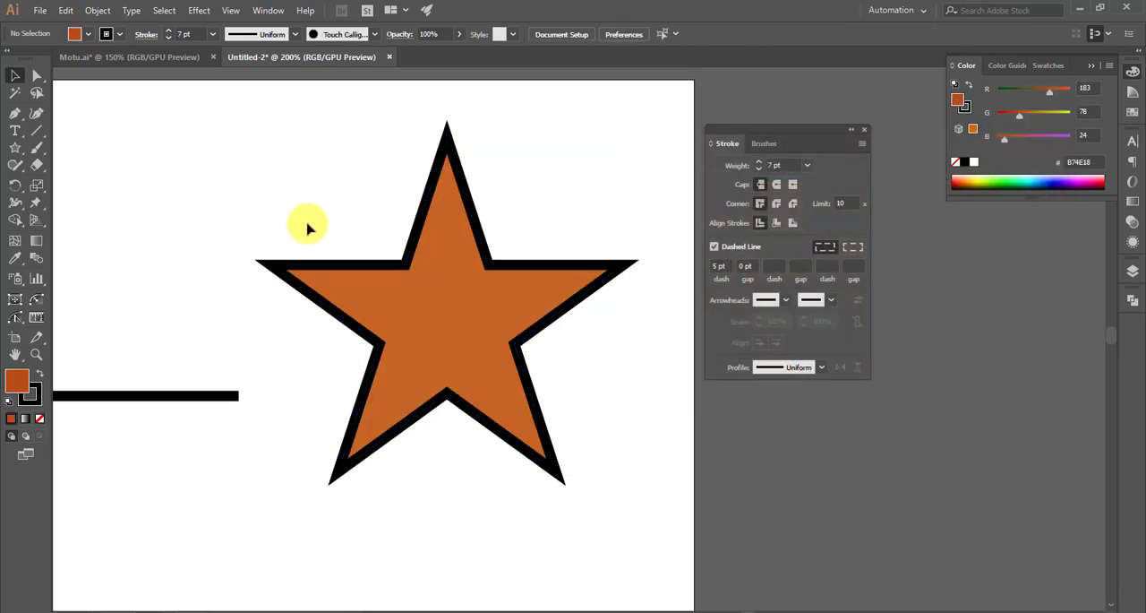
# - Try aligning the star's stroke to the inside of its path, and finally align it to the outside
pyautogui.click(439, 329)
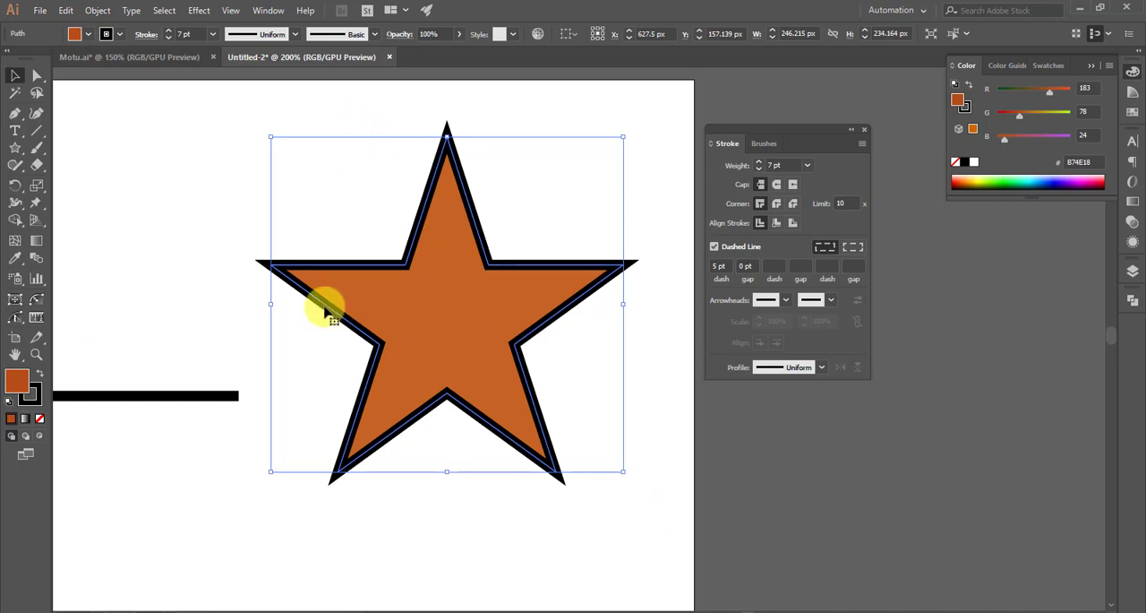
pyautogui.scroll(1, 309, 278)
pyautogui.scroll(-1, 320, 278)
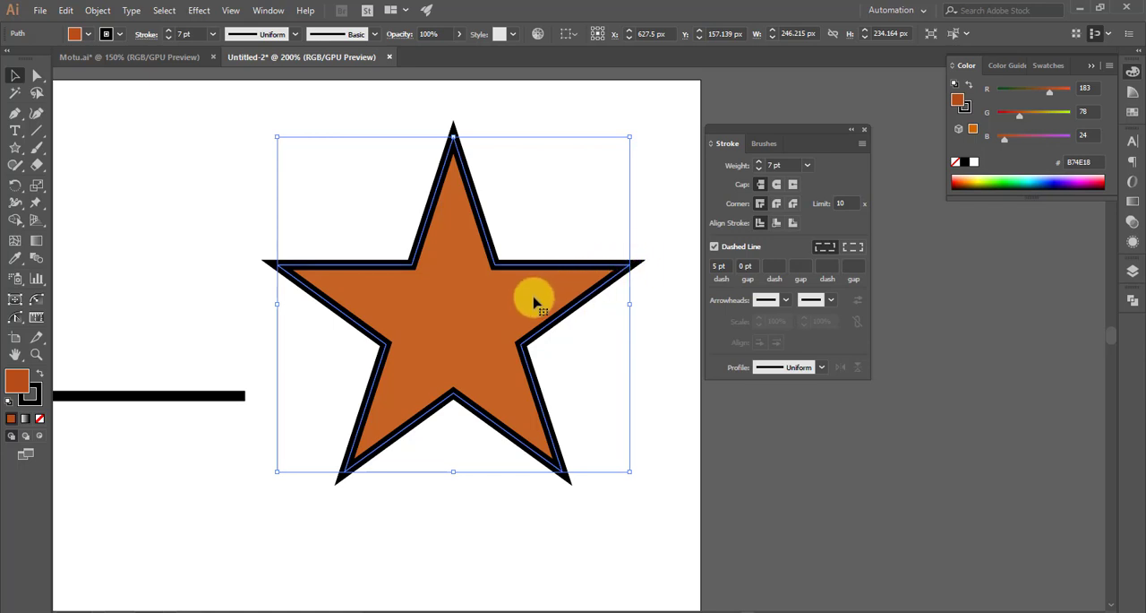
pyautogui.click(776, 224)
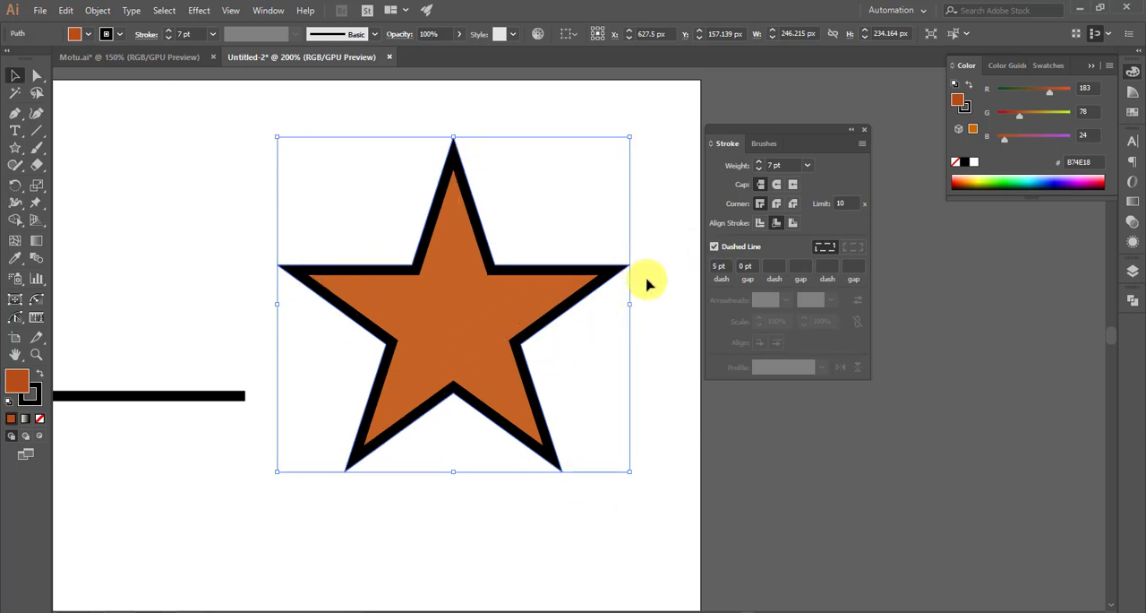
pyautogui.click(794, 222)
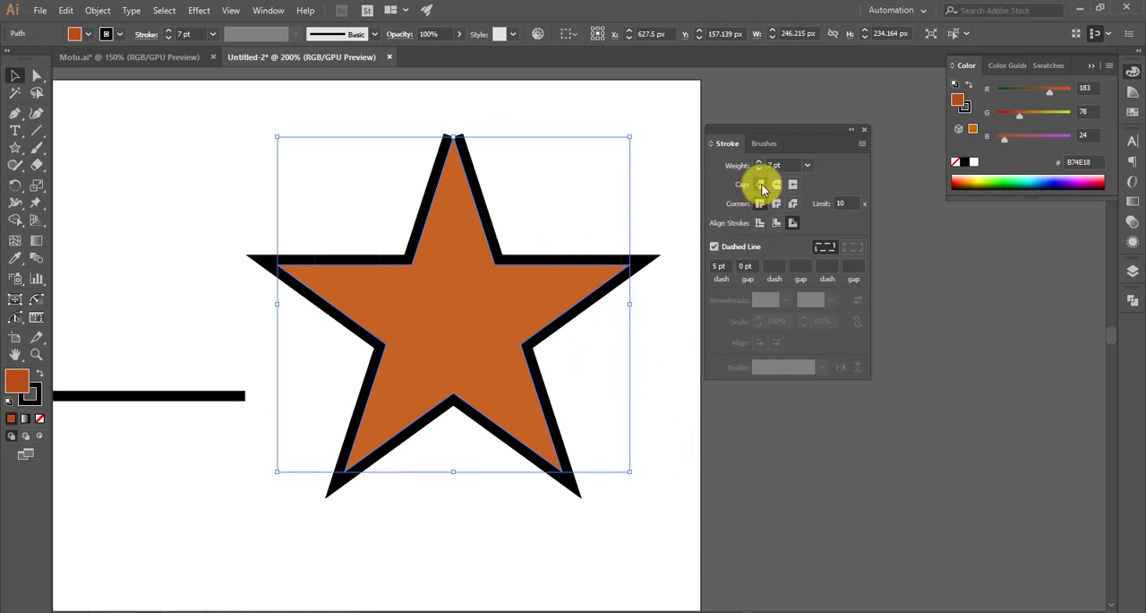
pyautogui.click(723, 485)
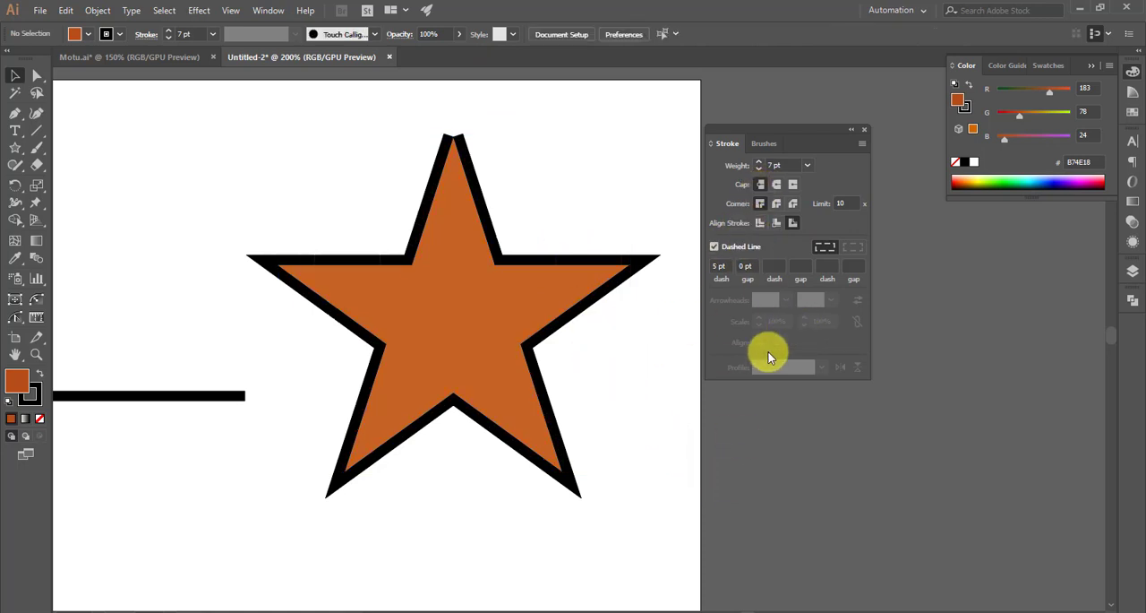
# - Turn off the dashed line setting and draw a rectangle 250 px wide and 162 px high below the stepped path
pyautogui.scroll(-1, 627, 269)
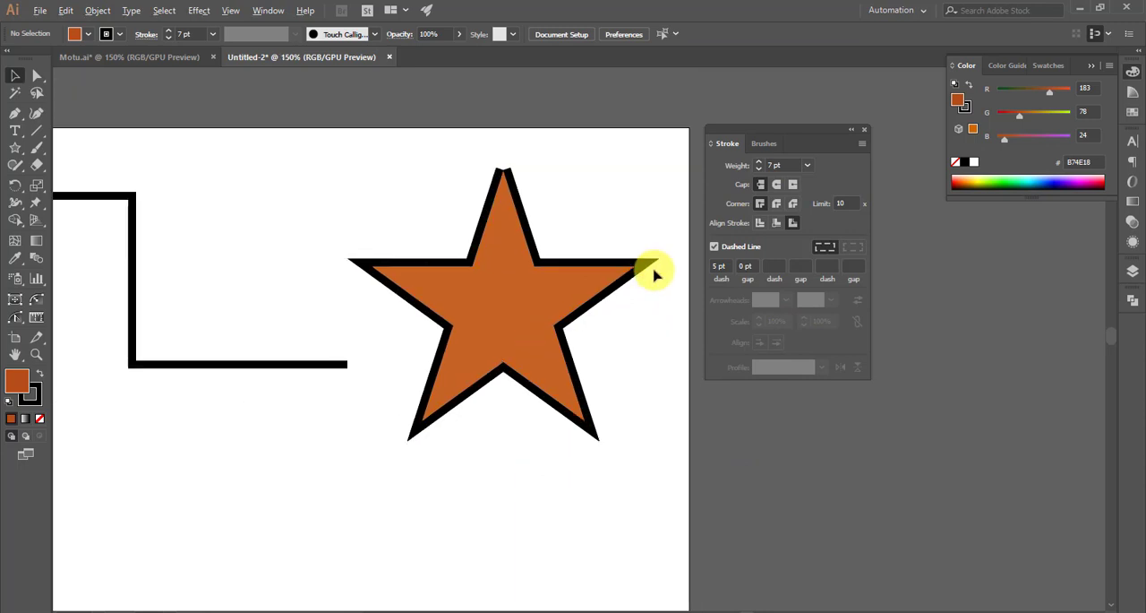
pyautogui.click(715, 247)
pyautogui.scroll(-3, 528, 374)
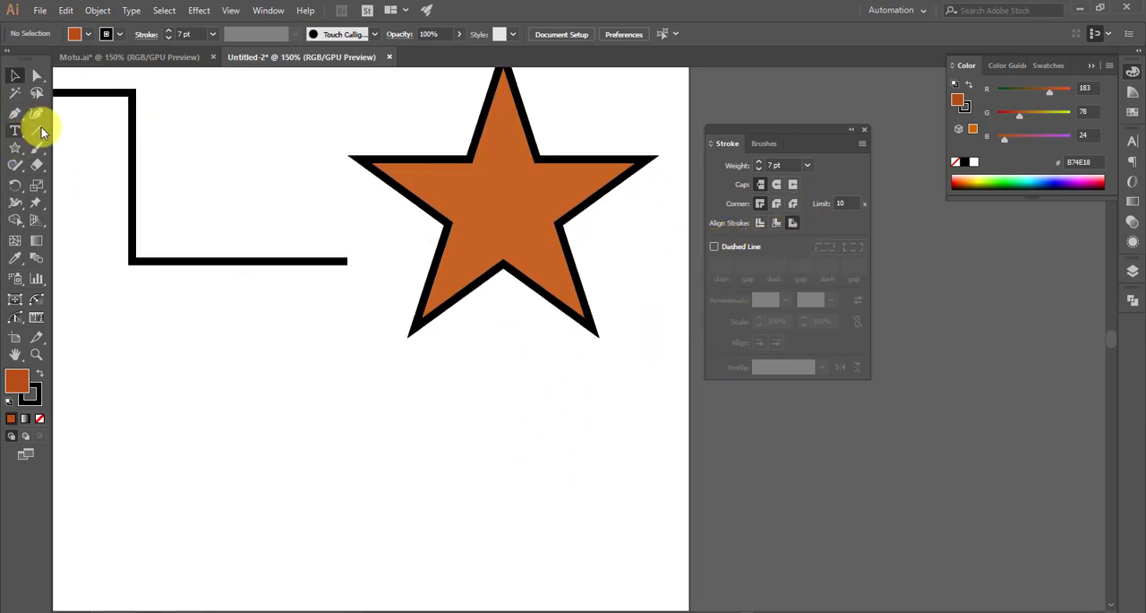
pyautogui.moveTo(17, 155); pyautogui.dragTo(44, 146)
pyautogui.scroll(-4, 436, 376)
pyautogui.hscroll(-3, 260, 407)
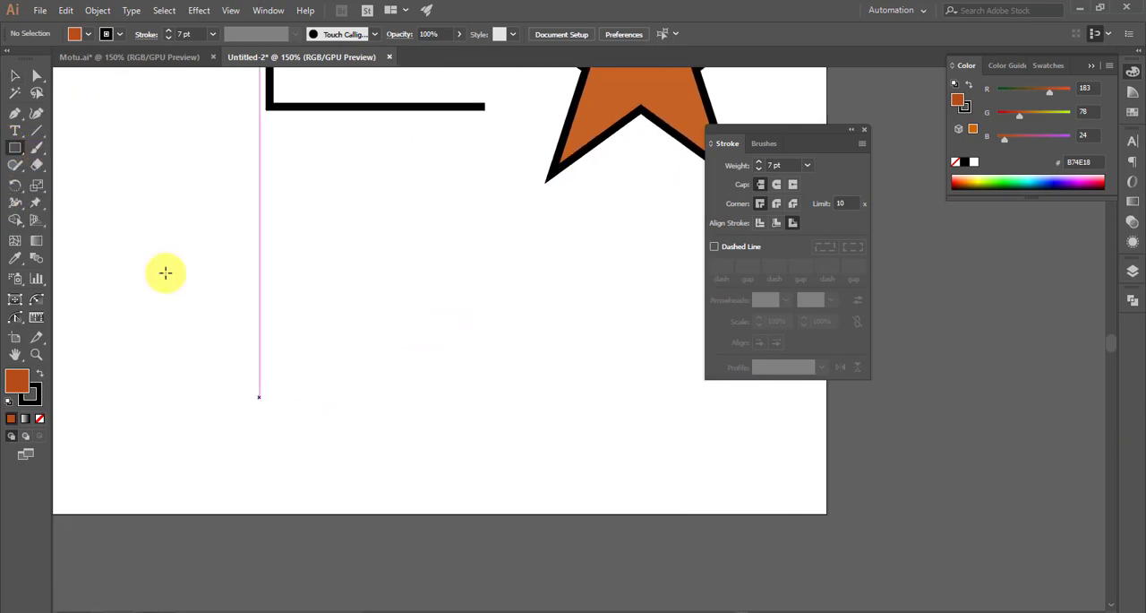
pyautogui.moveTo(146, 229)
pyautogui.mouseDown()
pyautogui.moveTo(371, 371)
pyautogui.moveTo(412, 384)
pyautogui.moveTo(414, 402)
pyautogui.mouseUp()
pyautogui.click(16, 81)
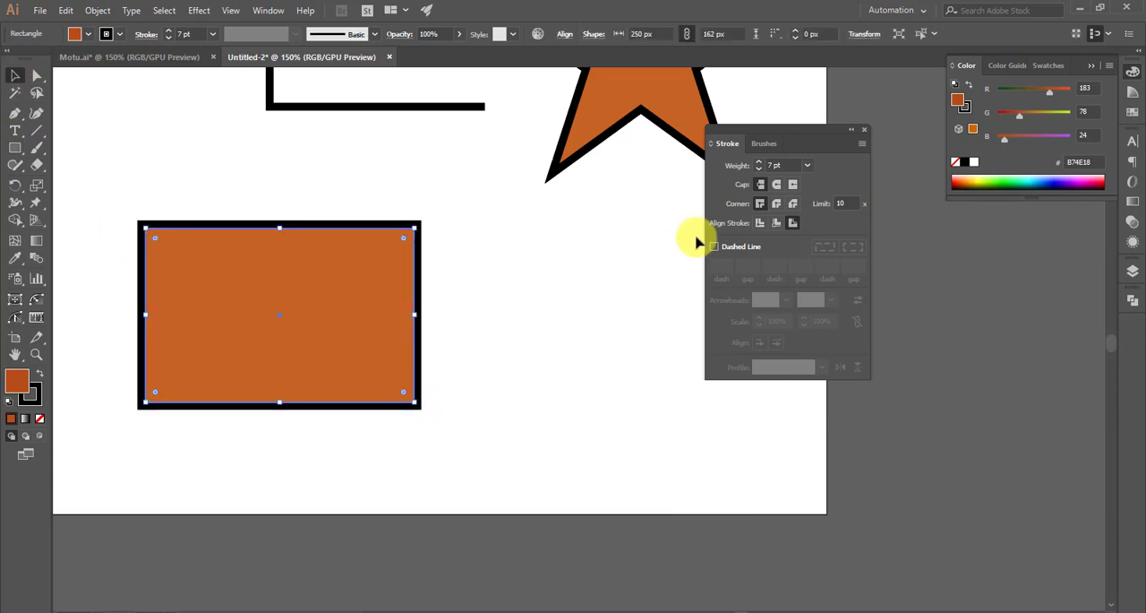
# - Set the rectangle's stroke weight to 5 pt
pyautogui.scroll(-2, 791, 164)
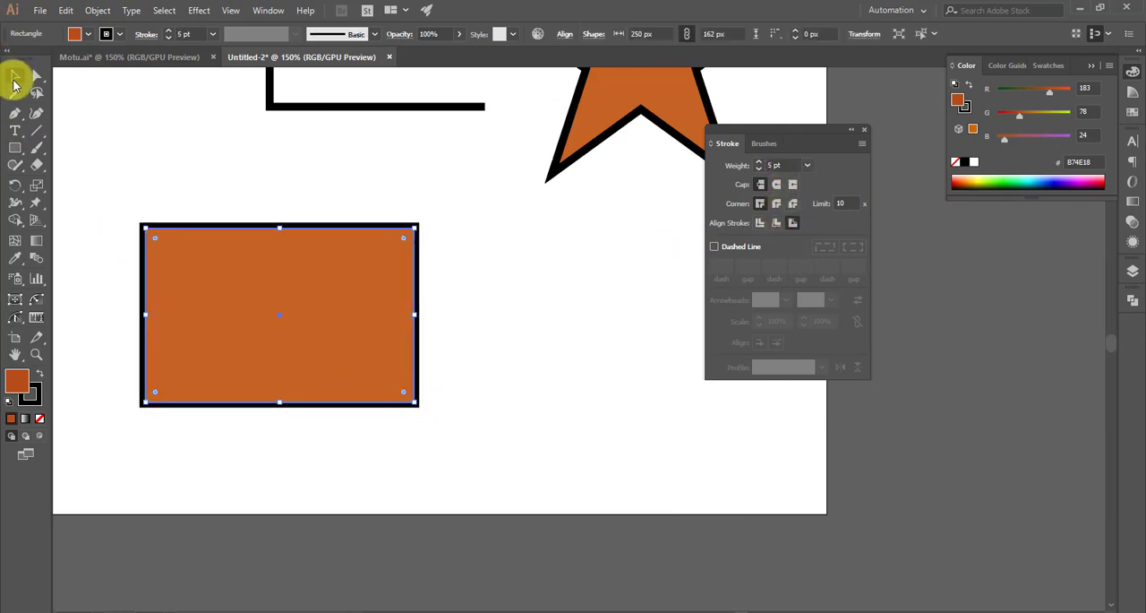
pyautogui.click(225, 182)
pyautogui.scroll(1, 120, 274)
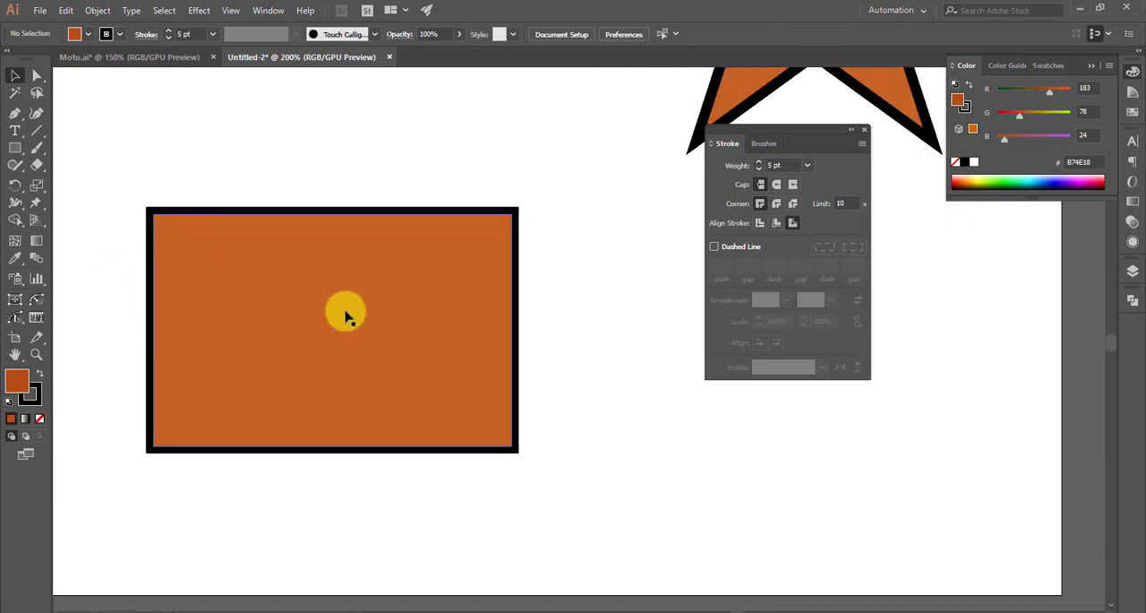
# - Turn on a dashed line for the rectangle's stroke with a 15 pt dash and a 3 pt gap
pyautogui.click(490, 295)
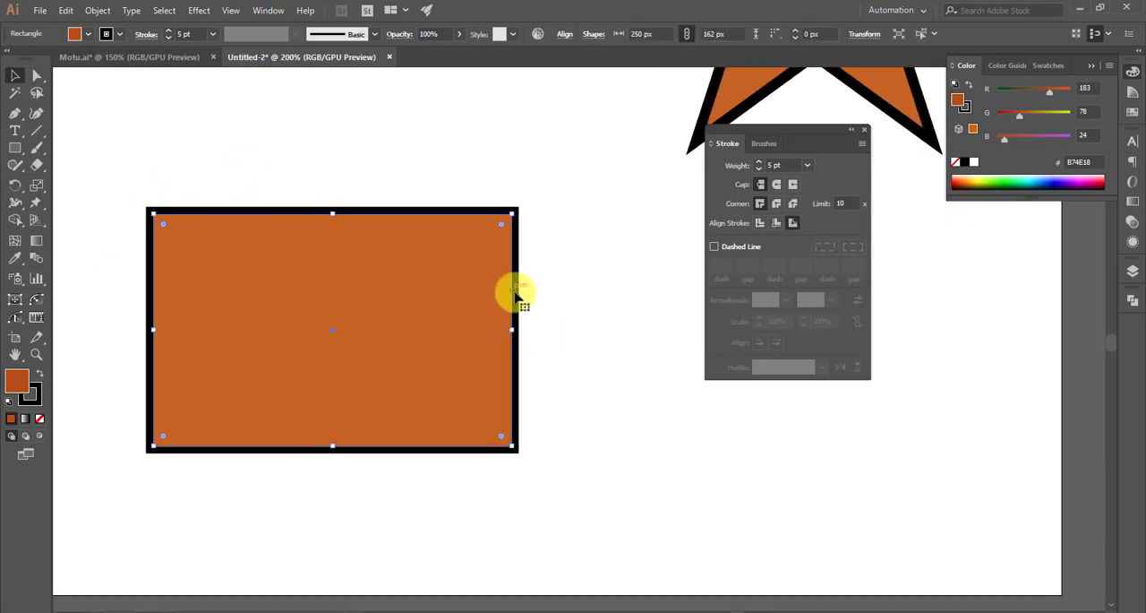
pyautogui.click(715, 247)
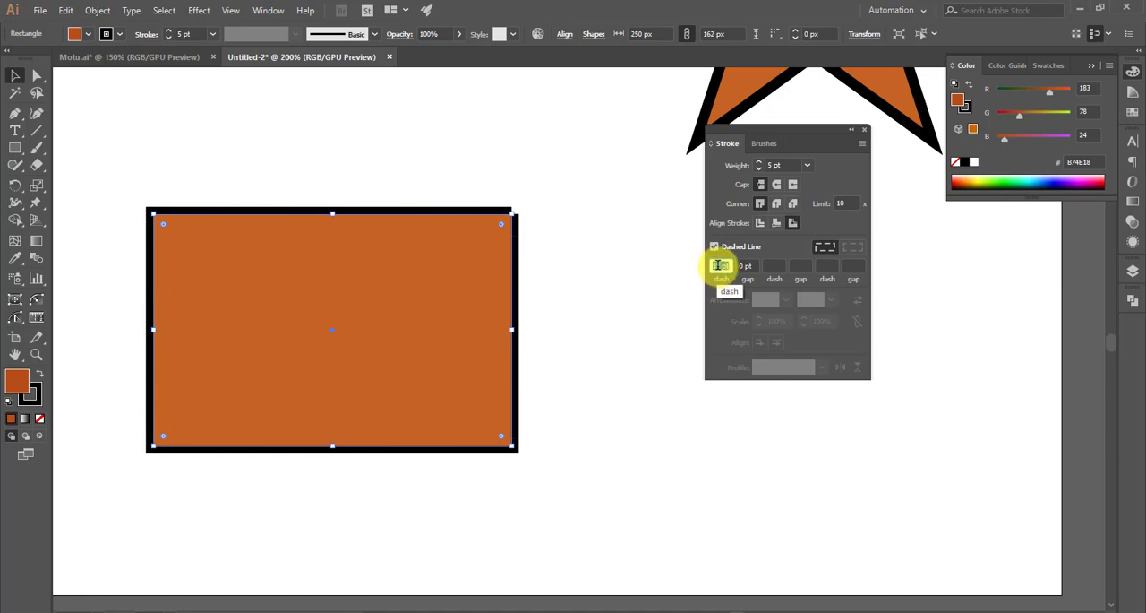
pyautogui.write('15')
pyautogui.press('Return')
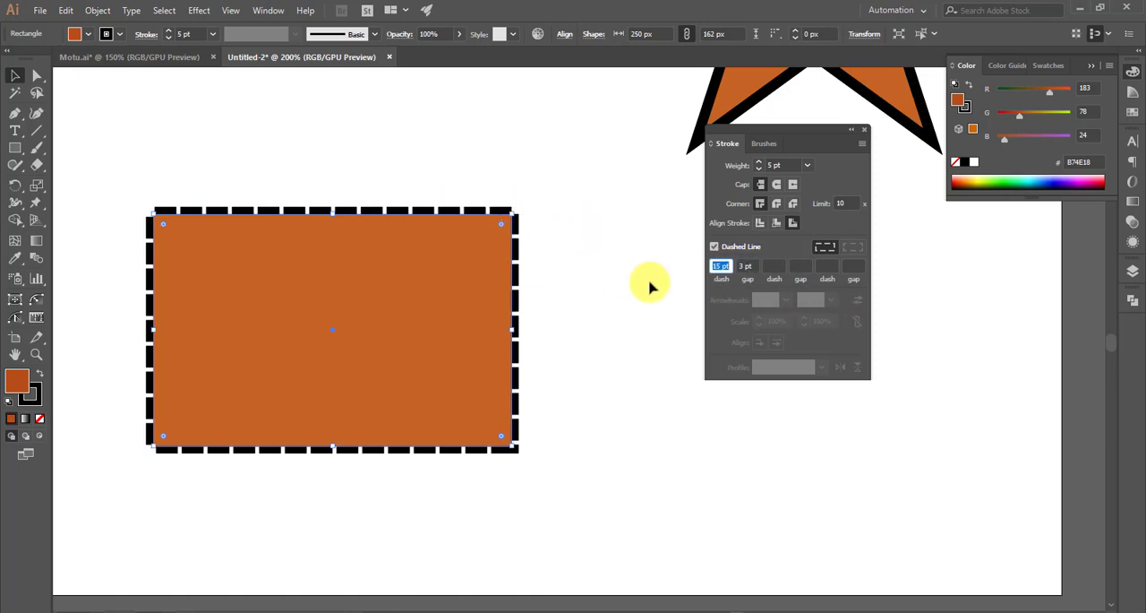
# - Increase the dash length of the rectangle's stroke to 20 pt
pyautogui.press('Up')
pyautogui.press('Up')
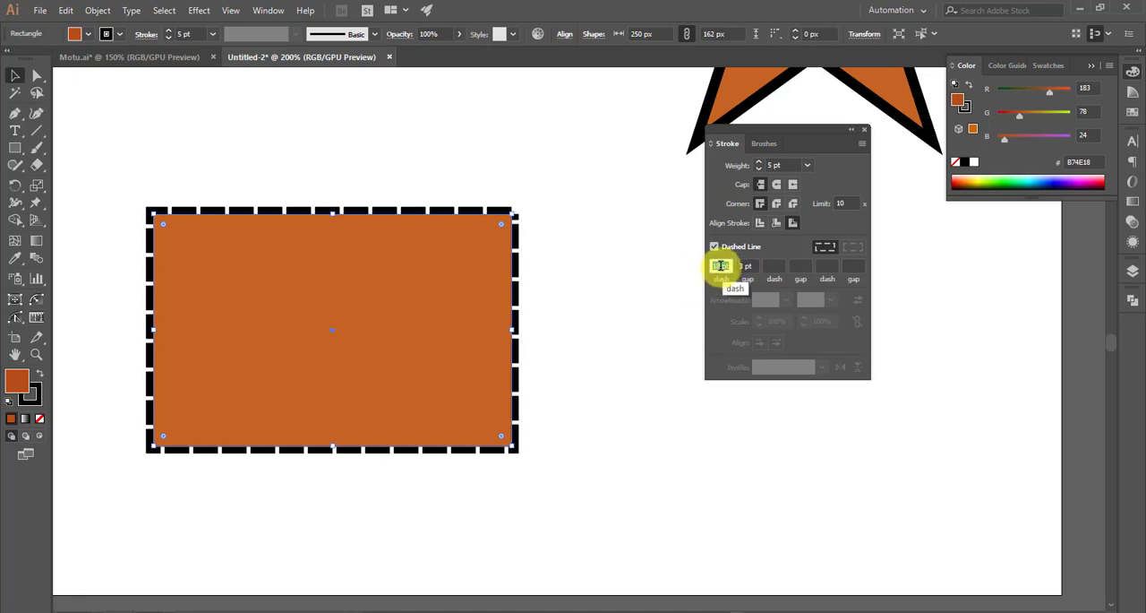
pyautogui.press('Up')
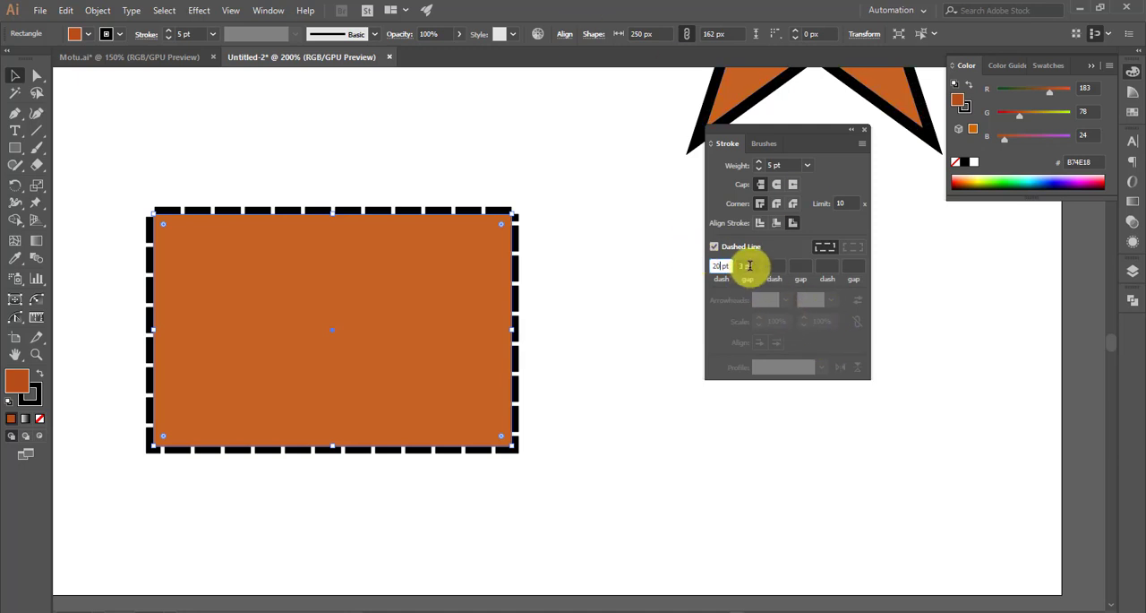
pyautogui.click(749, 265)
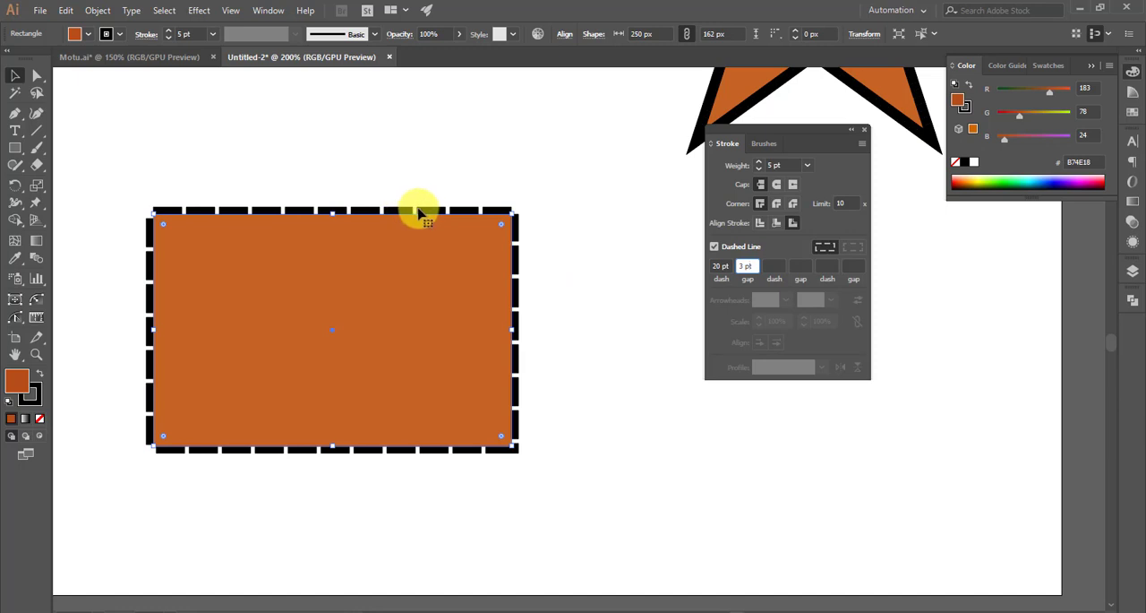
# - Try a 10 pt gap between the rectangle's dashes and inspect the spacing around its outline
pyautogui.scroll(3, 419, 209)
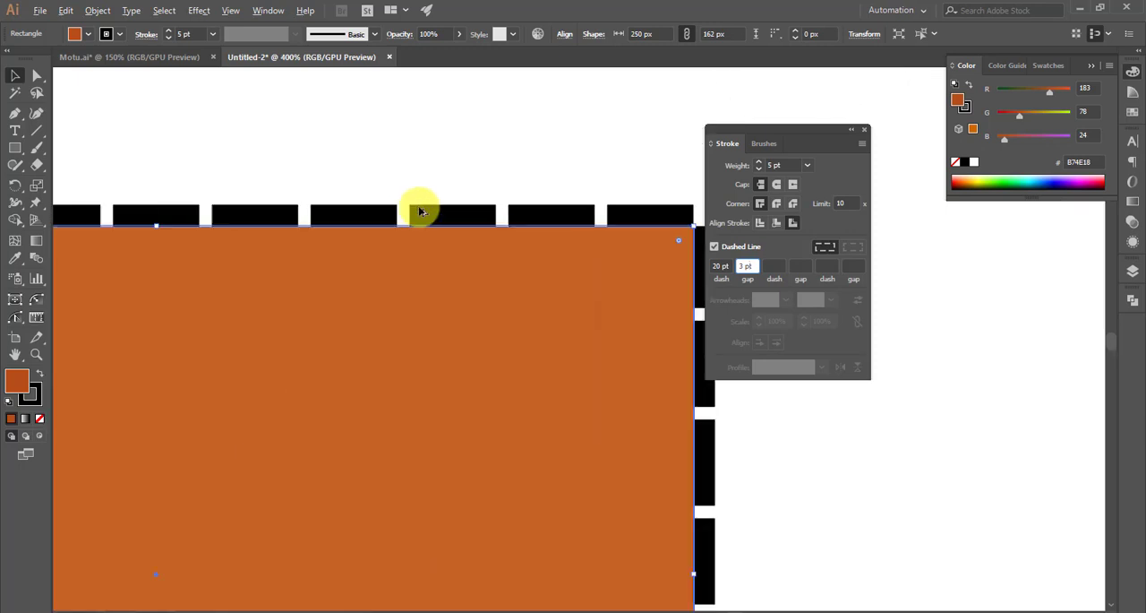
pyautogui.scroll(-1, 466, 237)
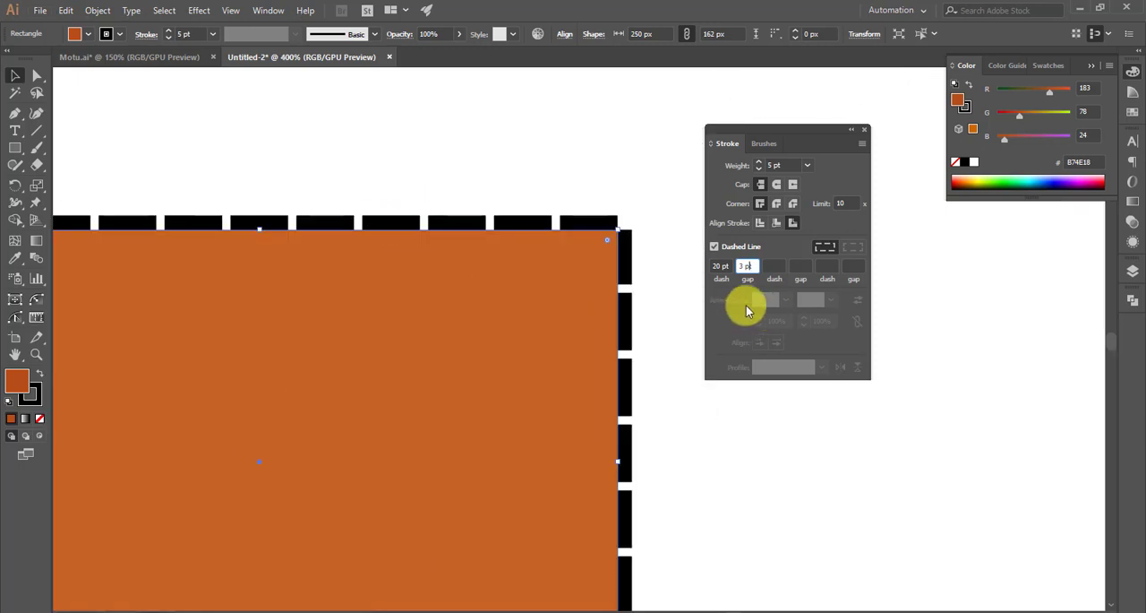
pyautogui.scroll(-2, 578, 286)
pyautogui.scroll(2, 606, 300)
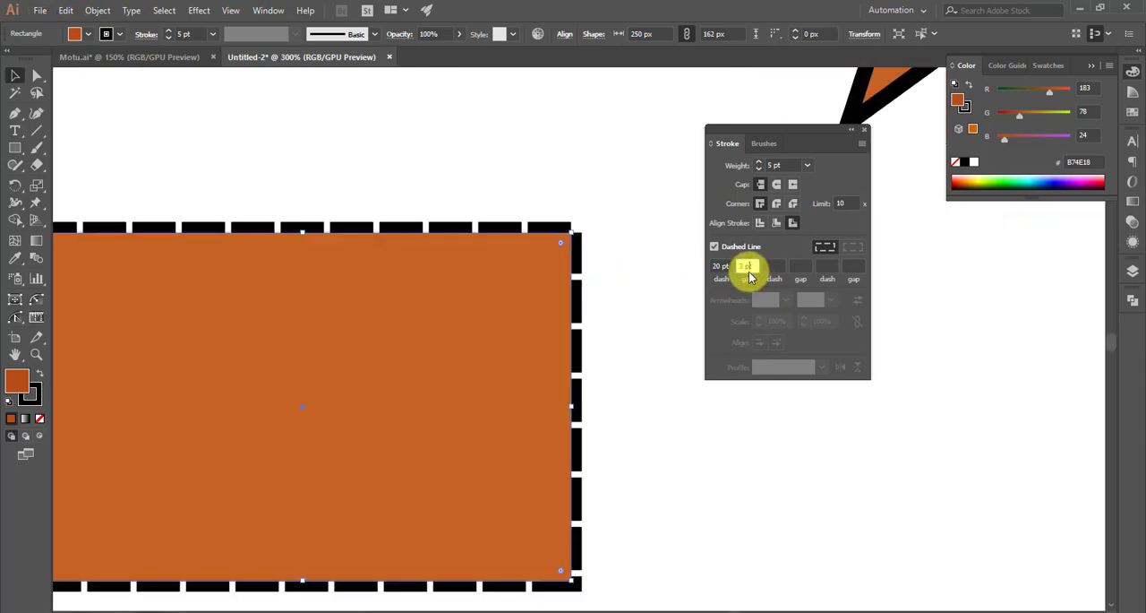
pyautogui.scroll(7, 745, 265)
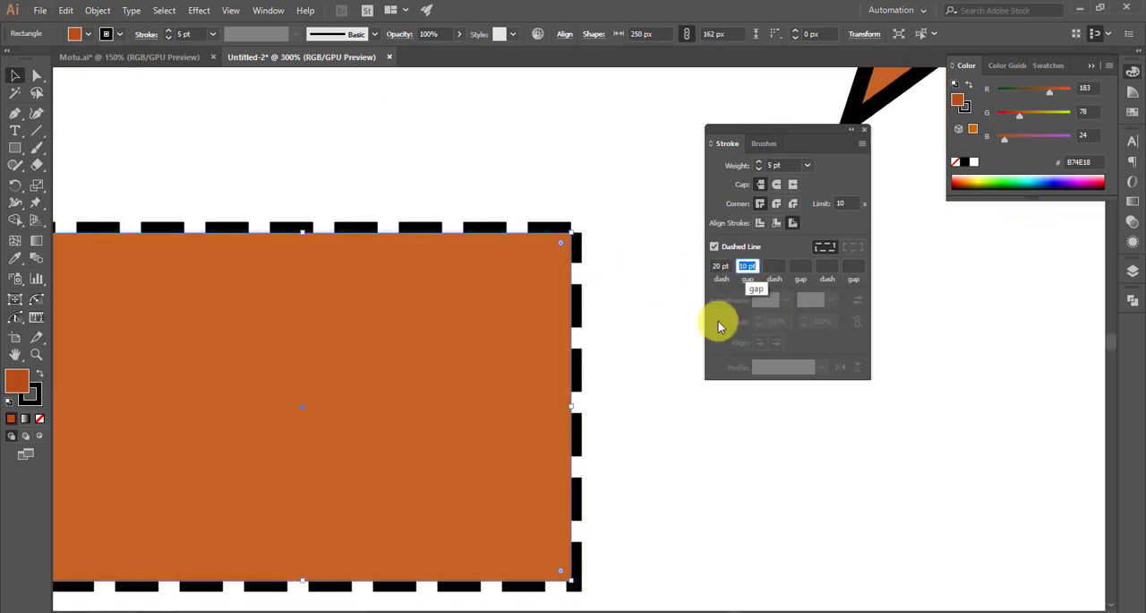
pyautogui.scroll(-1, 582, 439)
pyautogui.scroll(-1, 555, 453)
pyautogui.scroll(1, 426, 513)
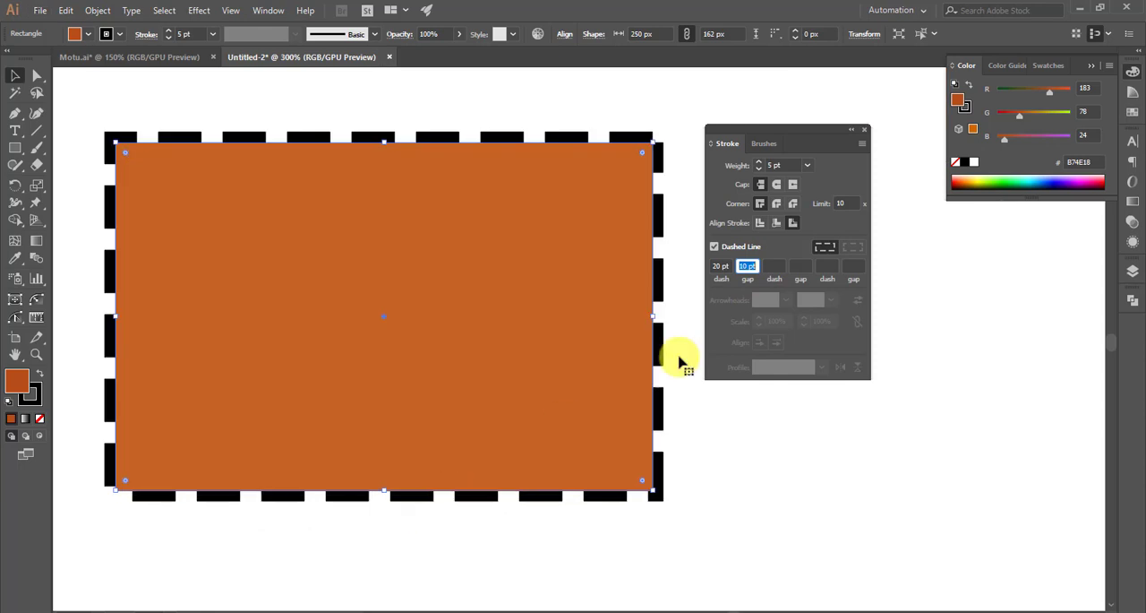
# - Test wider and narrower gaps on the rectangle's dashed stroke and settle on a 3 pt gap
pyautogui.scroll(6, 748, 268)
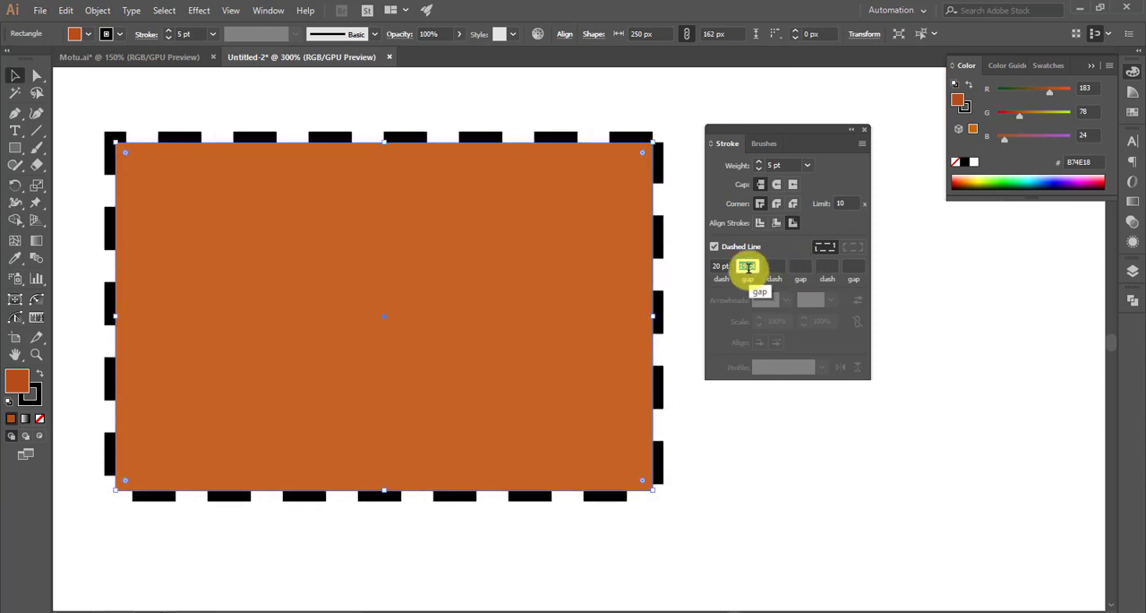
pyautogui.scroll(-8, 749, 267)
pyautogui.scroll(-6, 748, 268)
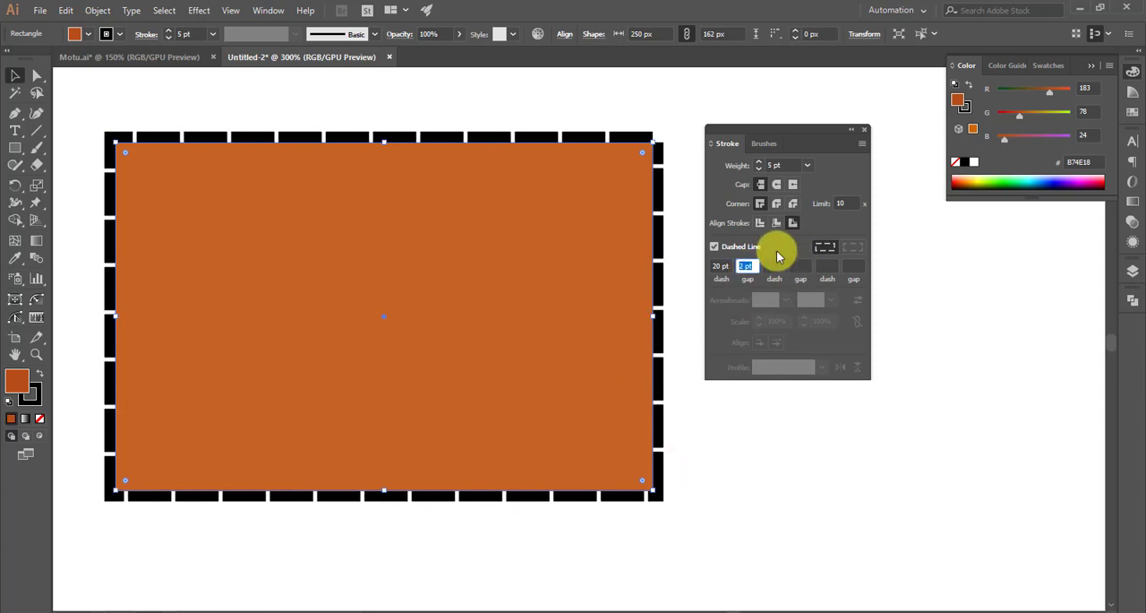
pyautogui.scroll(1, 747, 266)
pyautogui.click(763, 403)
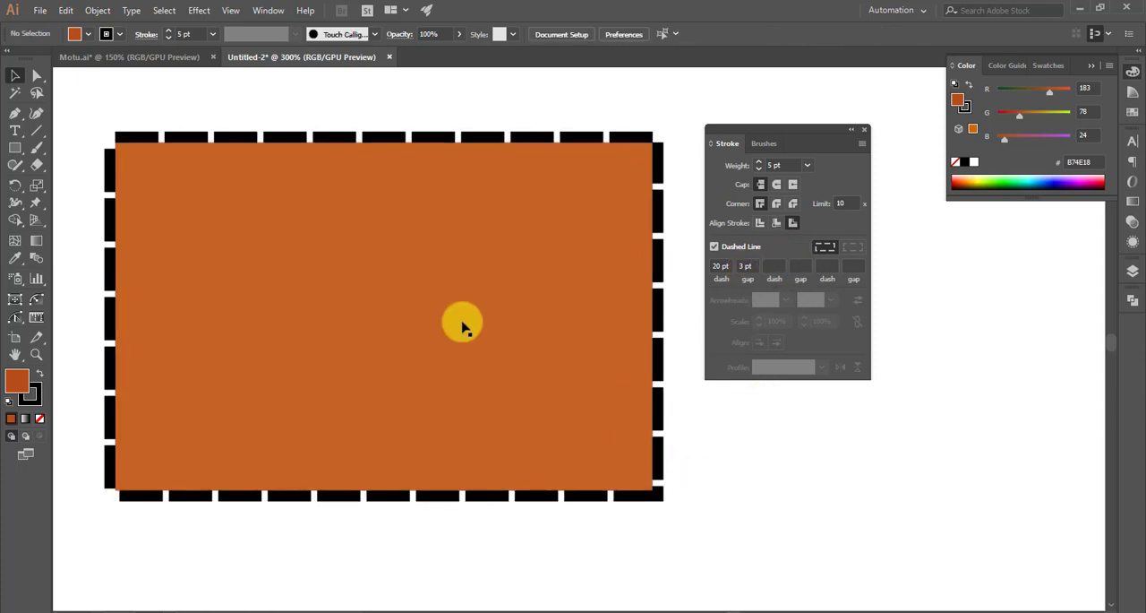
# - Remove the star from the artboard and bring the stepped path into close view
pyautogui.scroll(-2, 374, 301)
pyautogui.hscroll(1, 526, 320)
pyautogui.hscroll(3, 526, 320)
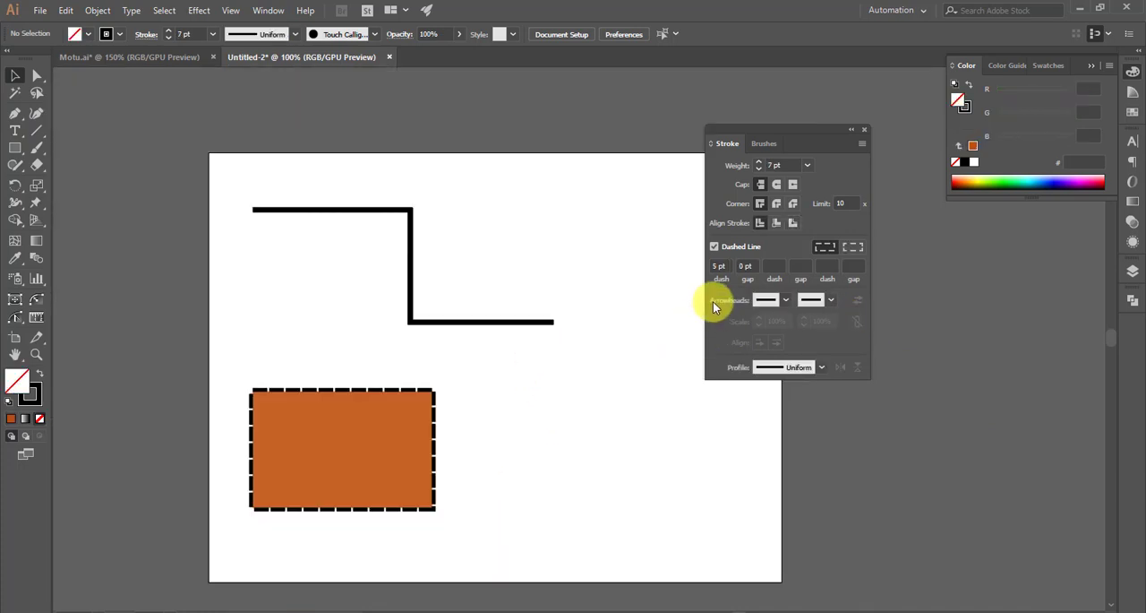
pyautogui.scroll(2, 245, 226)
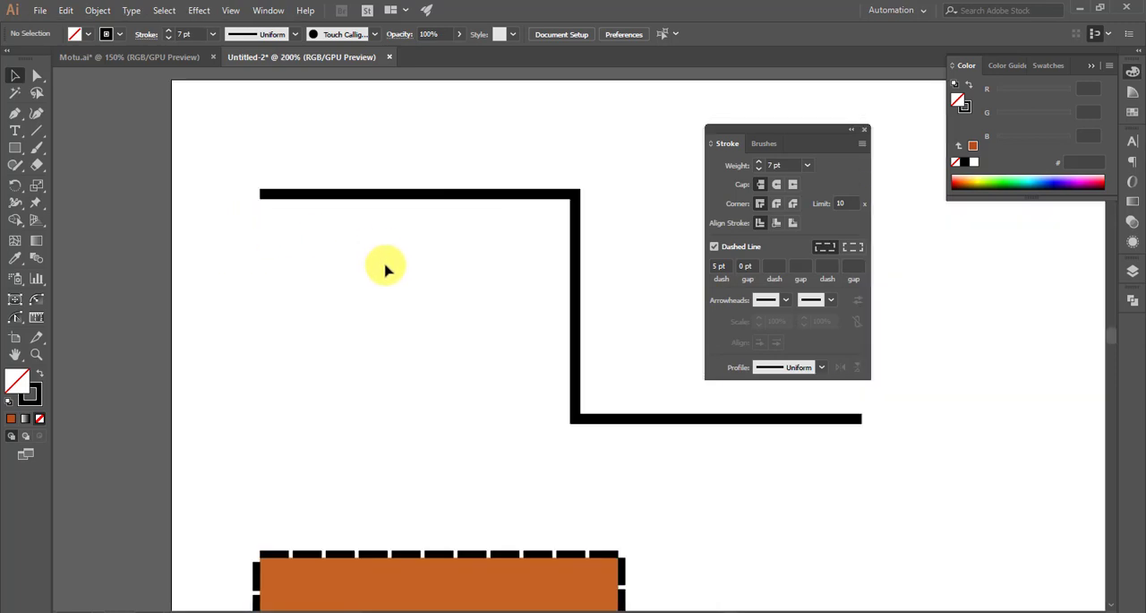
# - Apply the Arrow 3 arrowhead to the start point of the stepped path
pyautogui.hscroll(6, 419, 300)
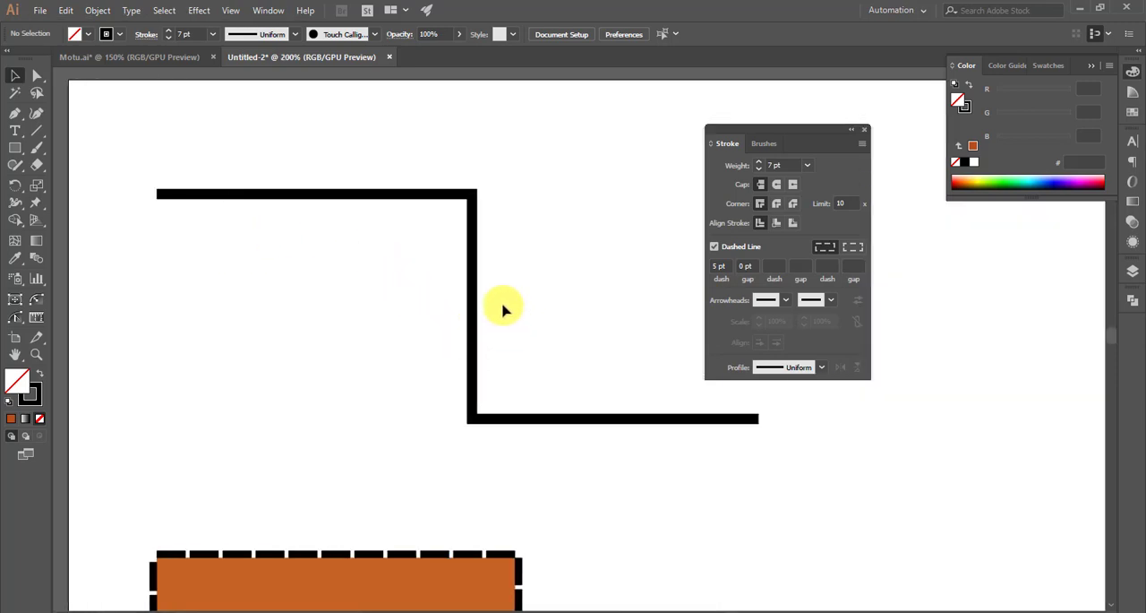
pyautogui.click(452, 340)
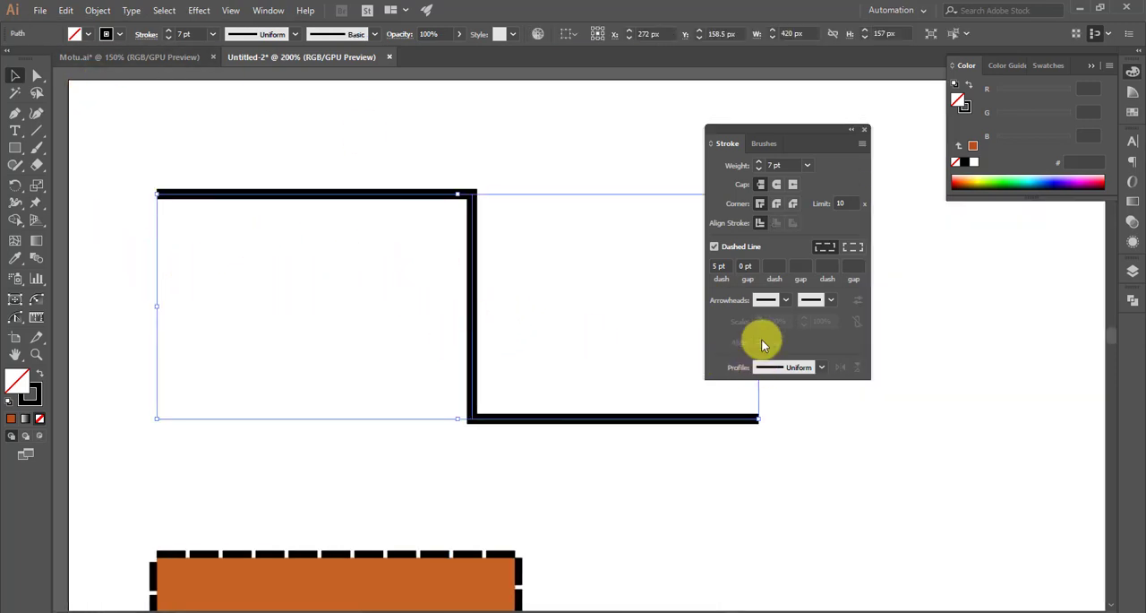
pyautogui.click(785, 301)
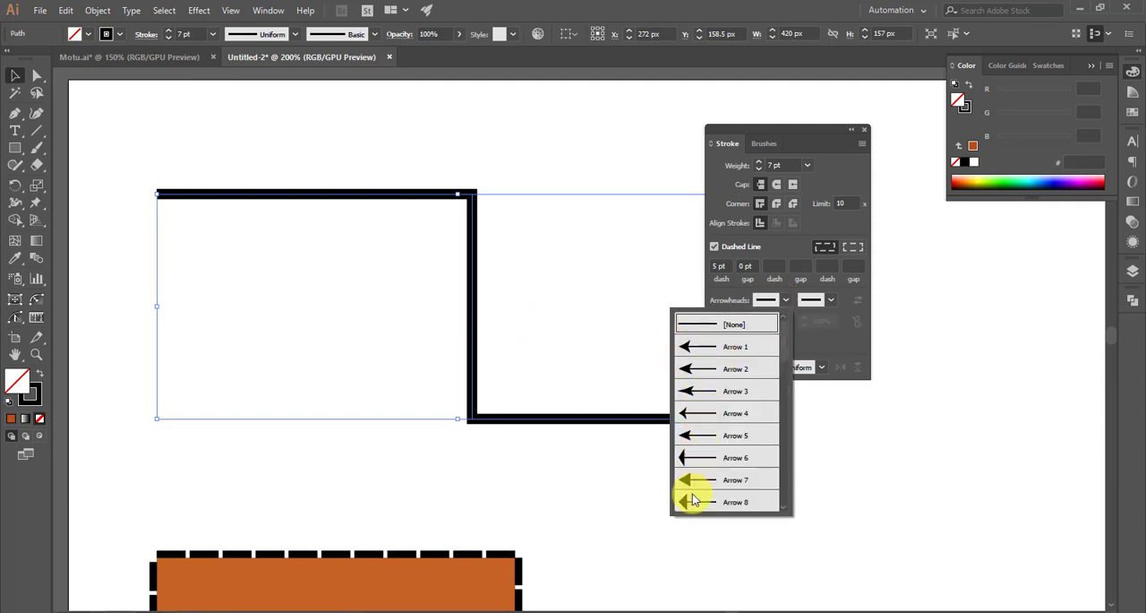
pyautogui.click(704, 395)
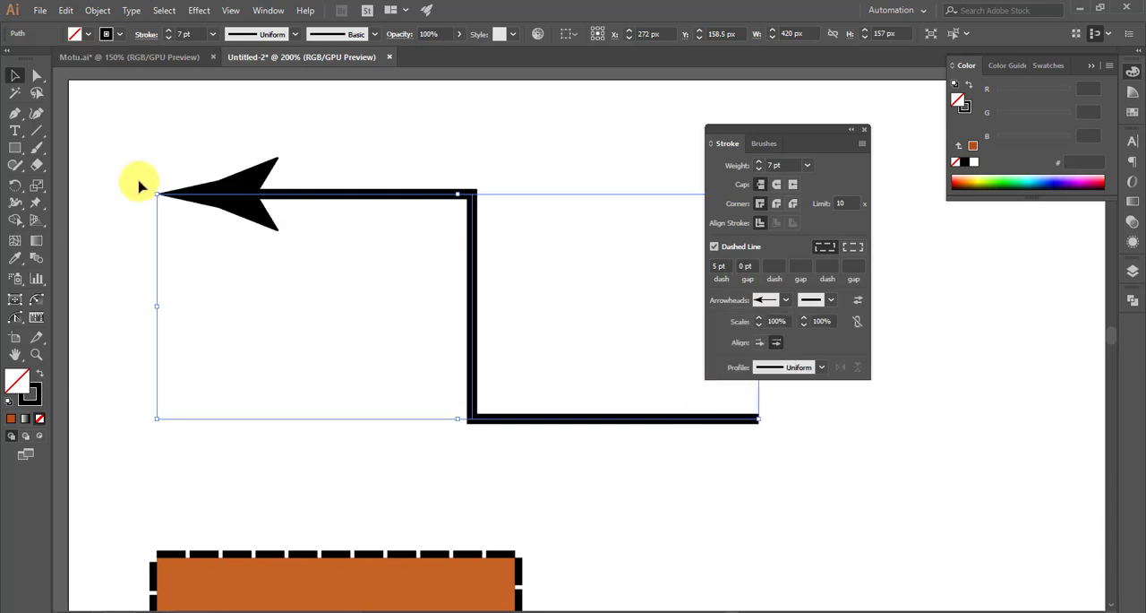
pyautogui.click(160, 152)
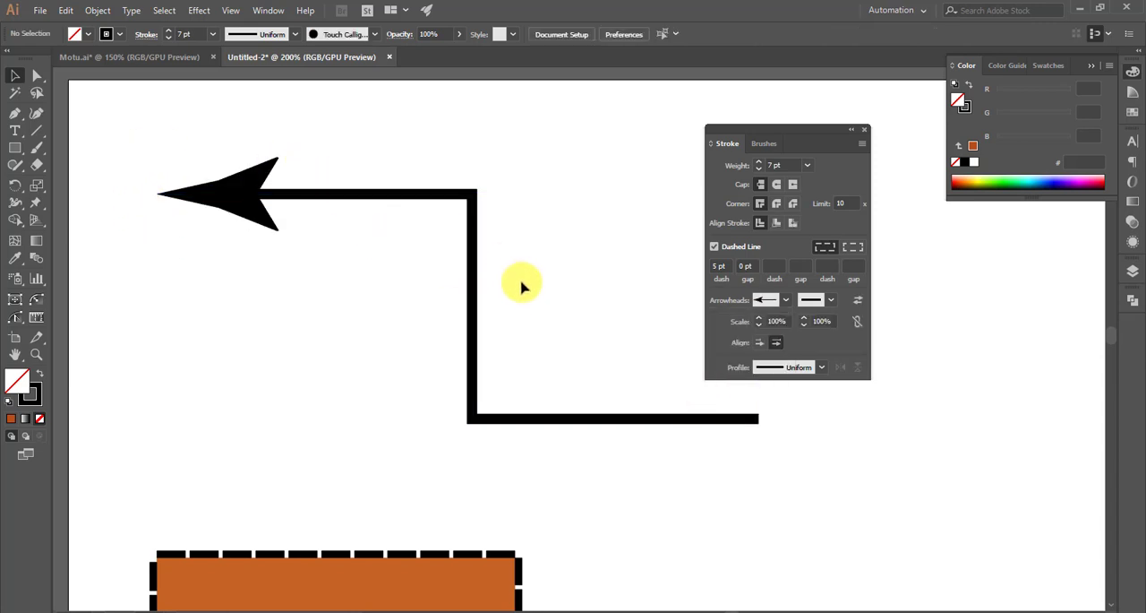
# - Apply the Arrow 4 arrowhead to the end point of the stepped path
pyautogui.scroll(-1, 523, 292)
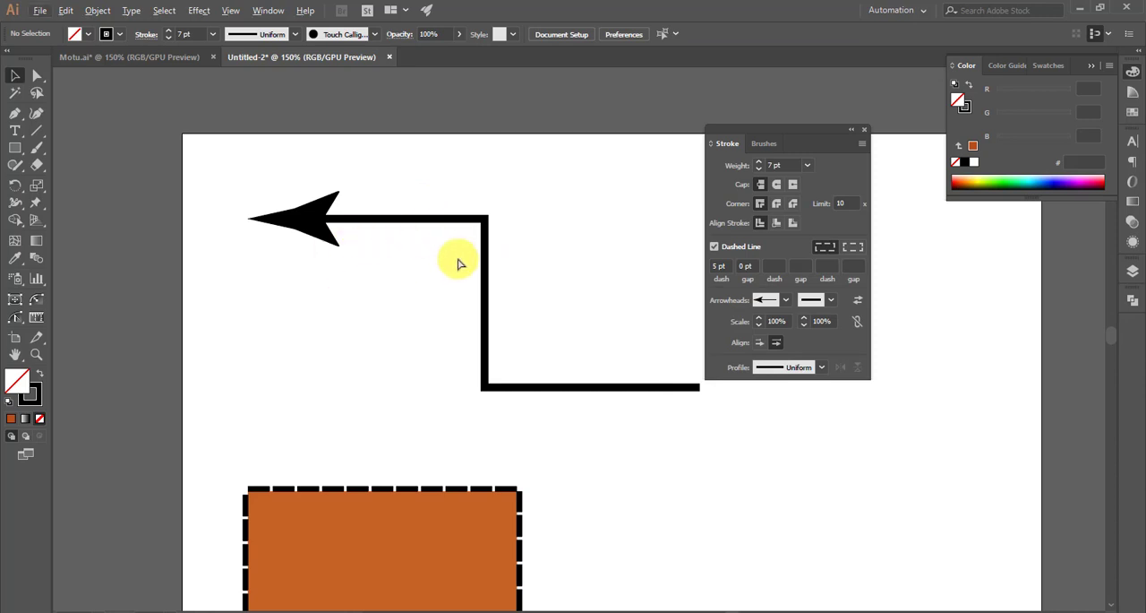
pyautogui.hscroll(2, 525, 367)
pyautogui.click(546, 388)
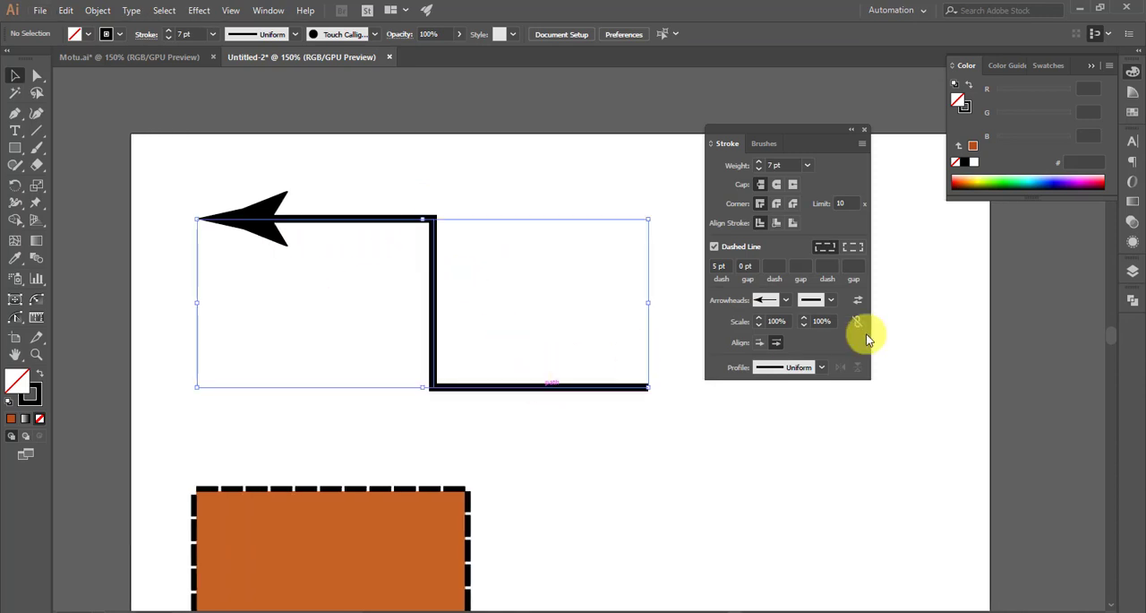
pyautogui.click(832, 300)
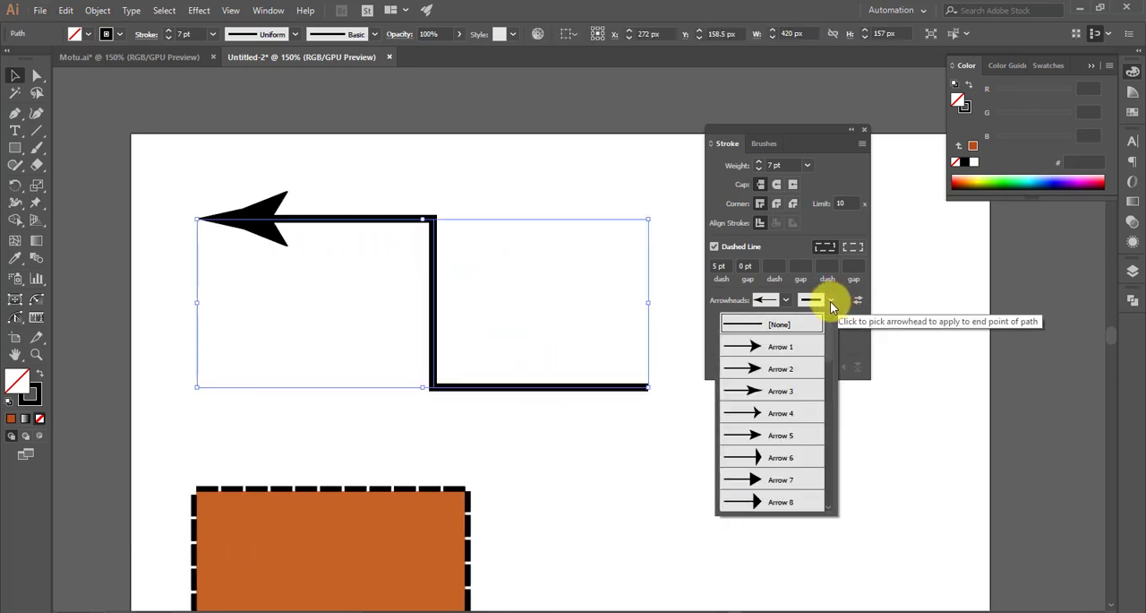
pyautogui.click(766, 416)
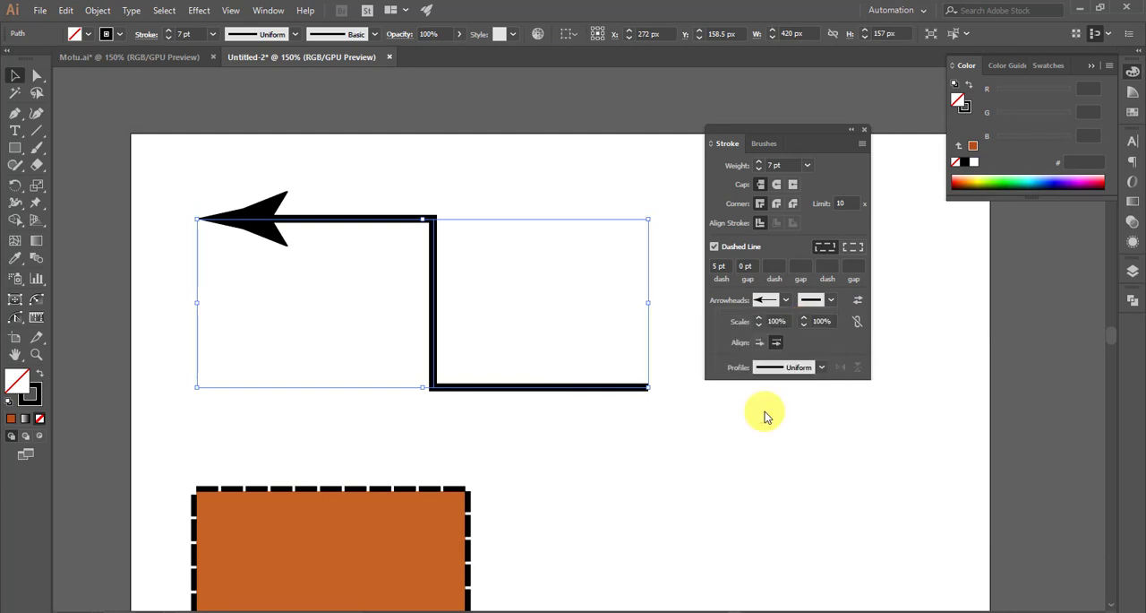
pyautogui.click(757, 417)
pyautogui.scroll(-1, 635, 335)
pyautogui.hscroll(2, 641, 342)
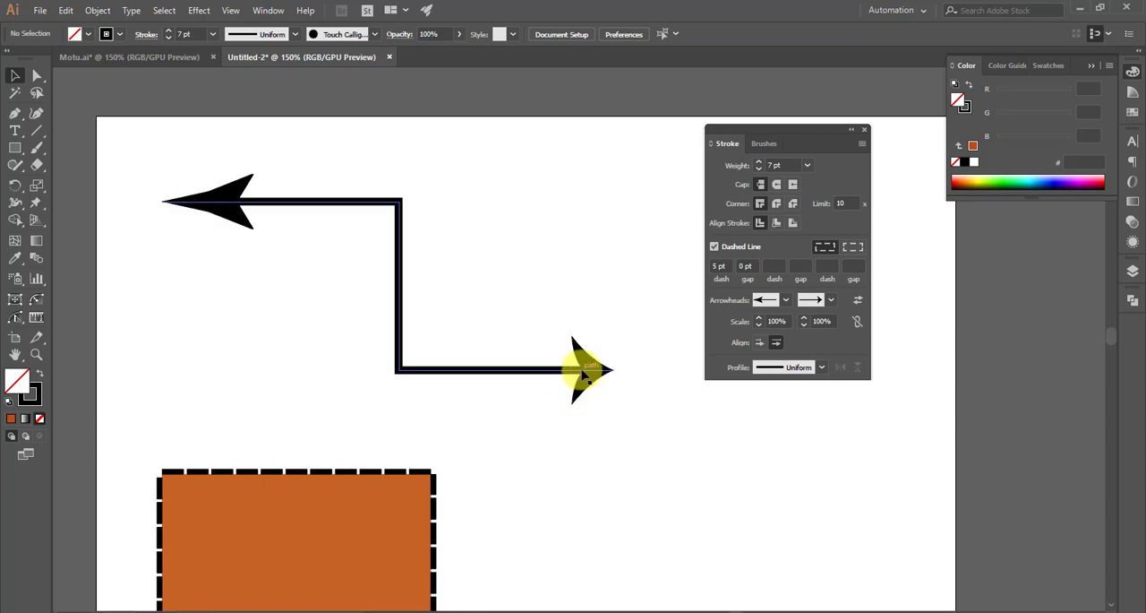
# - Change the stepped path's start arrowhead to the half-outlined, half-solid style
pyautogui.click(582, 377)
pyautogui.click(791, 303)
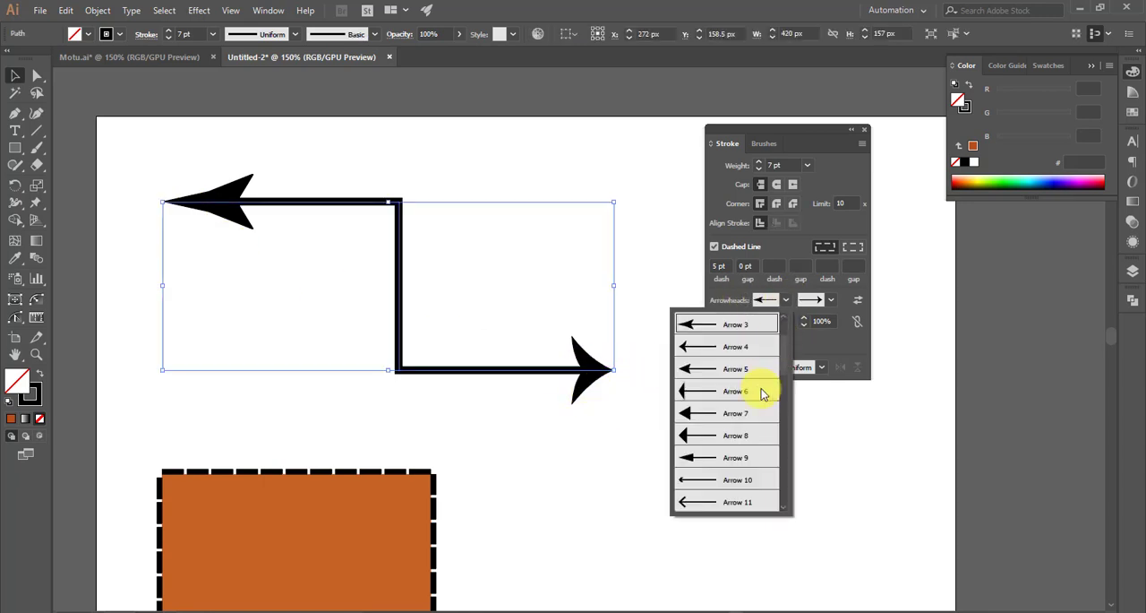
pyautogui.scroll(-3, 721, 479)
pyautogui.click(709, 485)
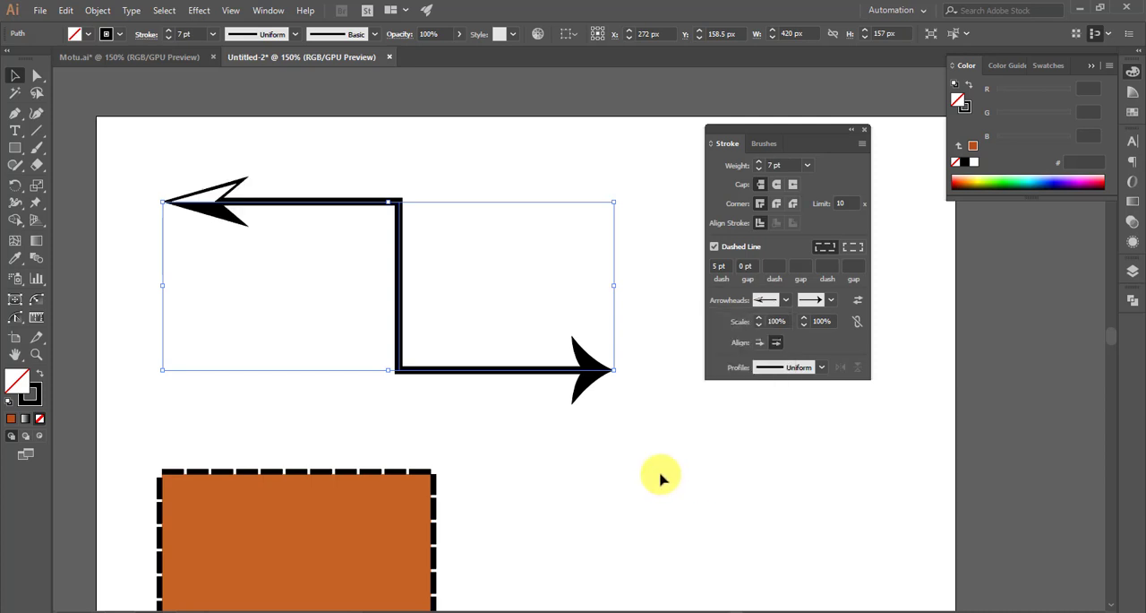
pyautogui.click(660, 474)
# - Replace the stepped path's end arrowhead with the long solid triangular style
pyautogui.click(601, 366)
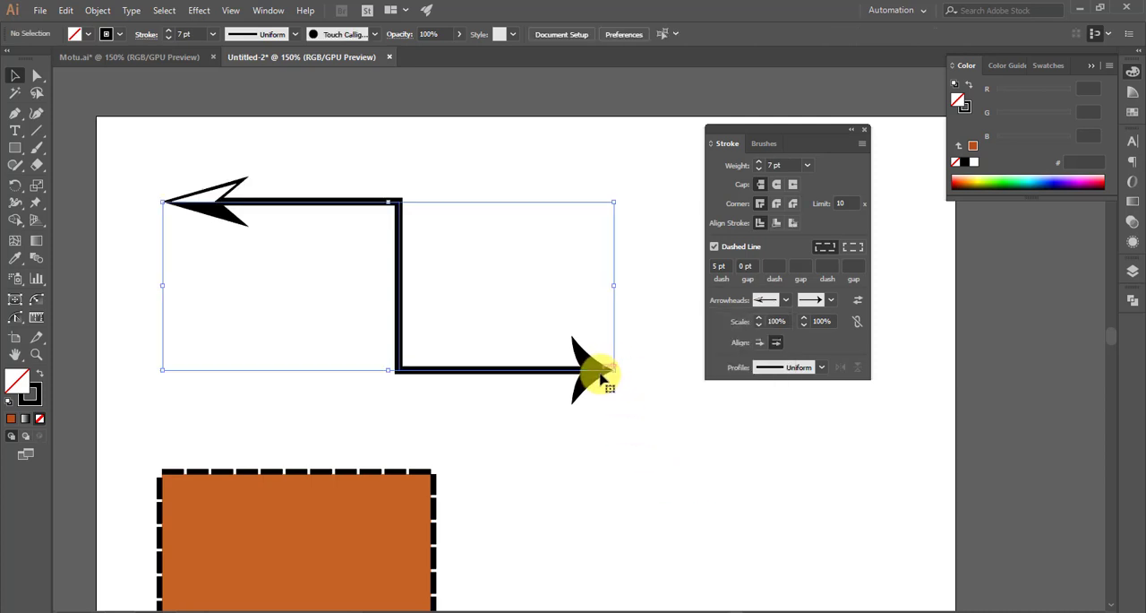
pyautogui.click(829, 301)
pyautogui.click(776, 435)
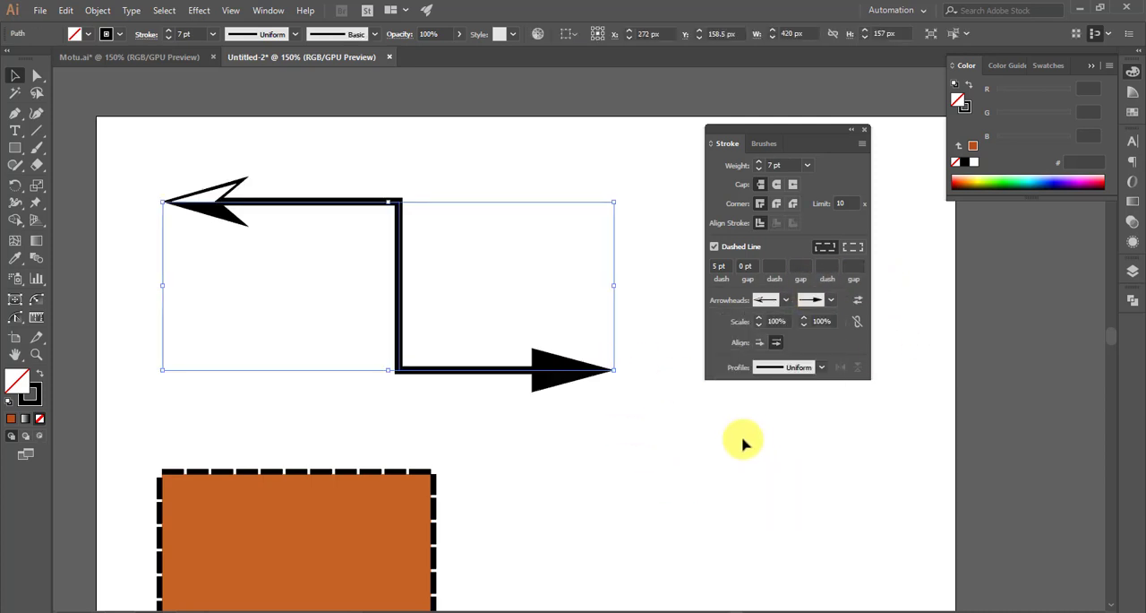
pyautogui.click(743, 440)
pyautogui.scroll(-1, 314, 152)
pyautogui.scroll(-1, 439, 224)
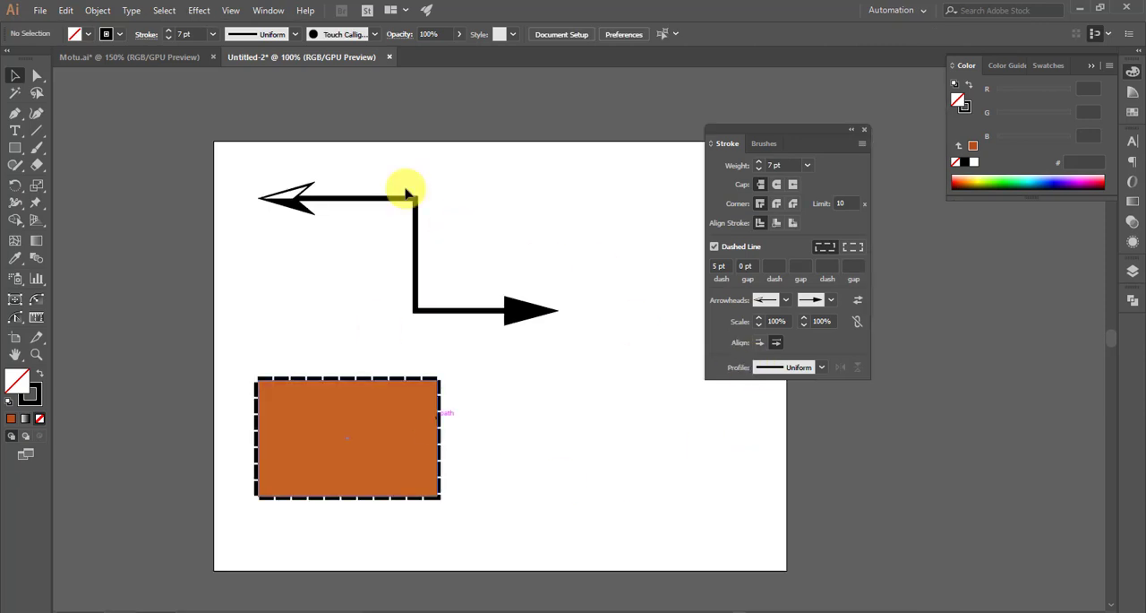
pyautogui.scroll(1, 538, 296)
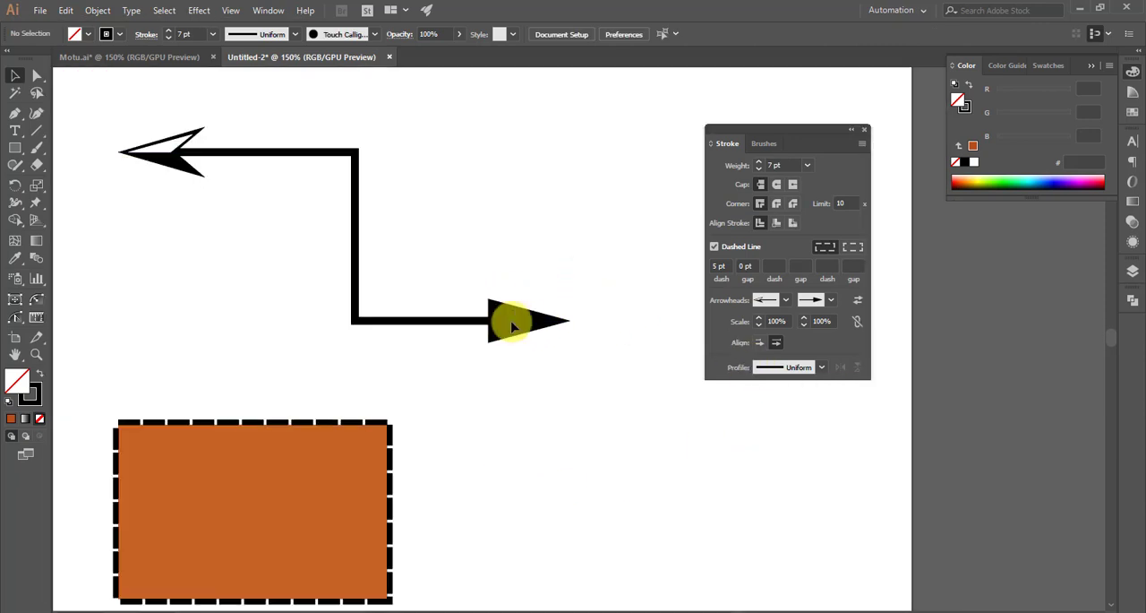
# - Replace the stepped path's start arrowhead with the feathered tail made of three slanted bars
pyautogui.click(512, 320)
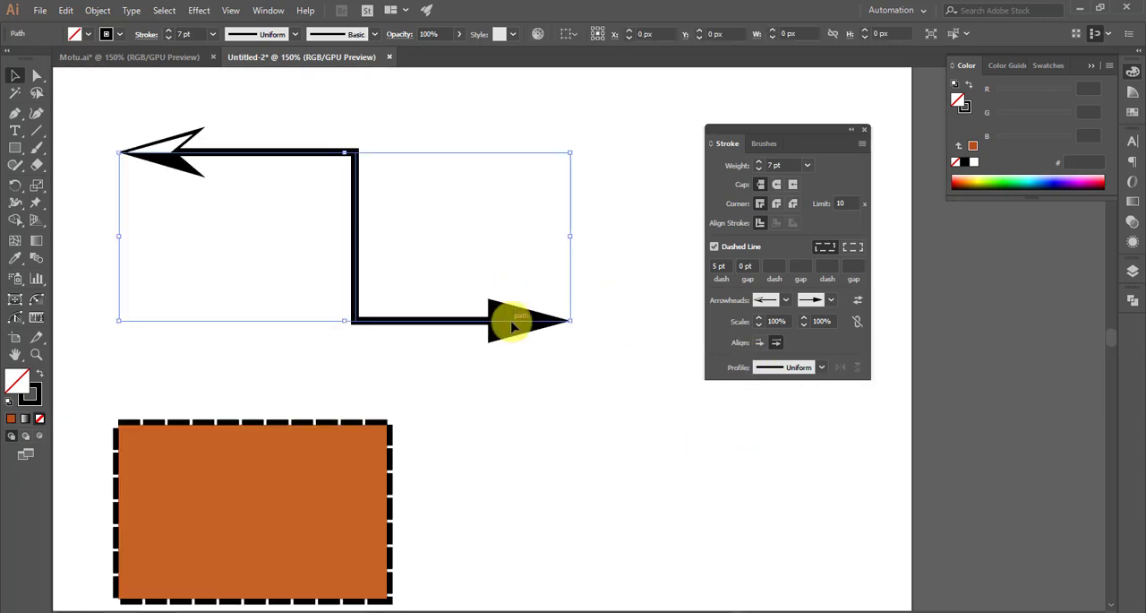
pyautogui.click(786, 301)
pyautogui.click(725, 376)
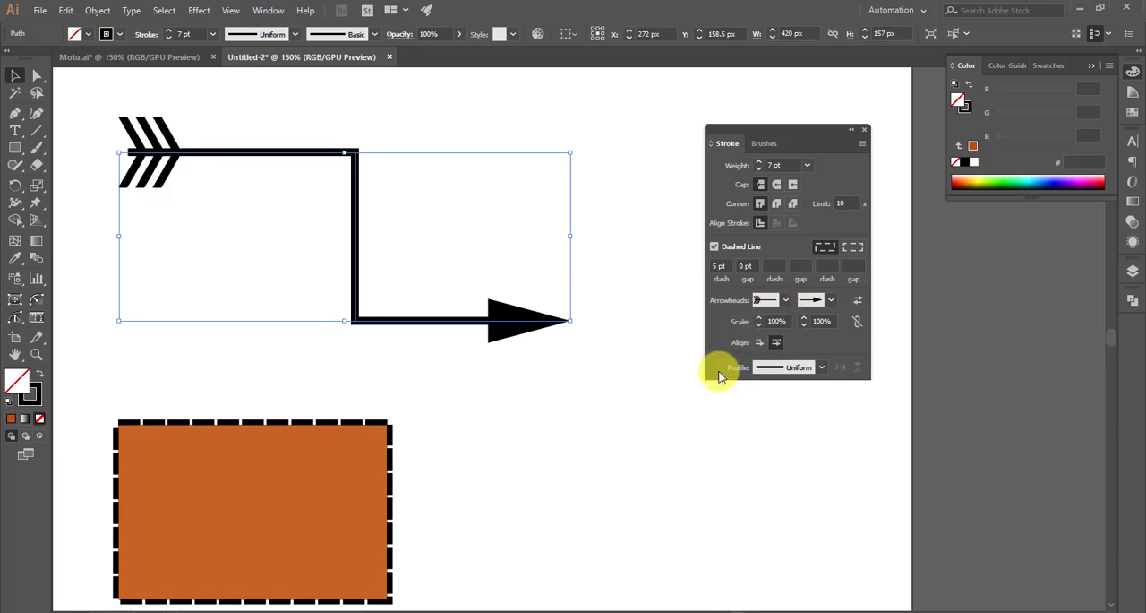
pyautogui.click(591, 402)
pyautogui.scroll(-1, 420, 226)
pyautogui.hscroll(1, 419, 226)
pyautogui.scroll(-1, 512, 320)
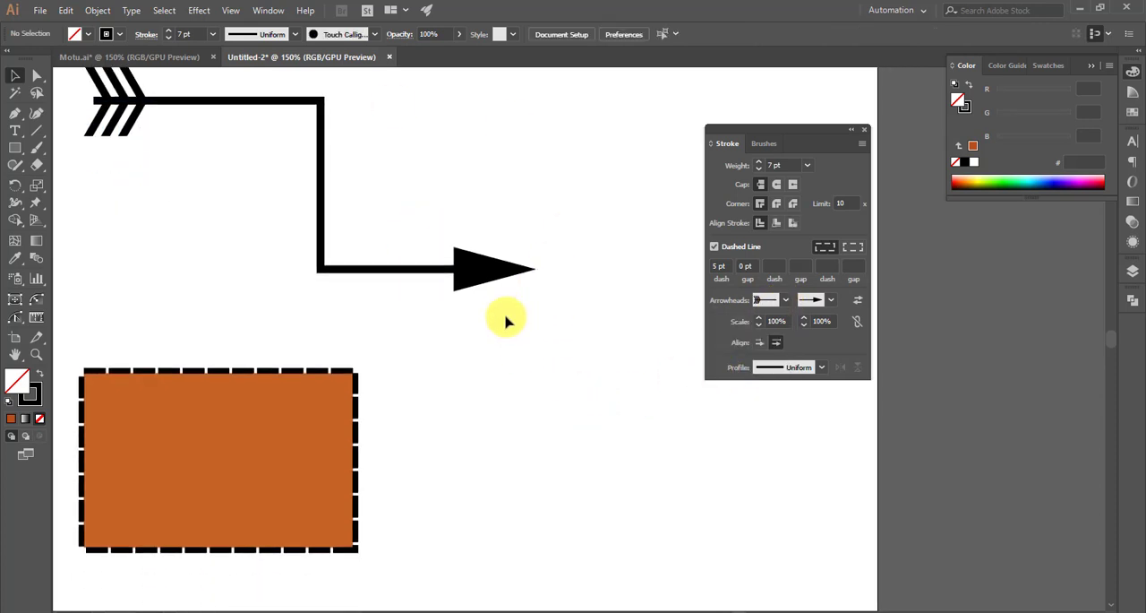
pyautogui.keyDown('alt'); pyautogui.scroll(-1, 507, 346); pyautogui.keyUp('alt')
pyautogui.hscroll(2, 503, 349)
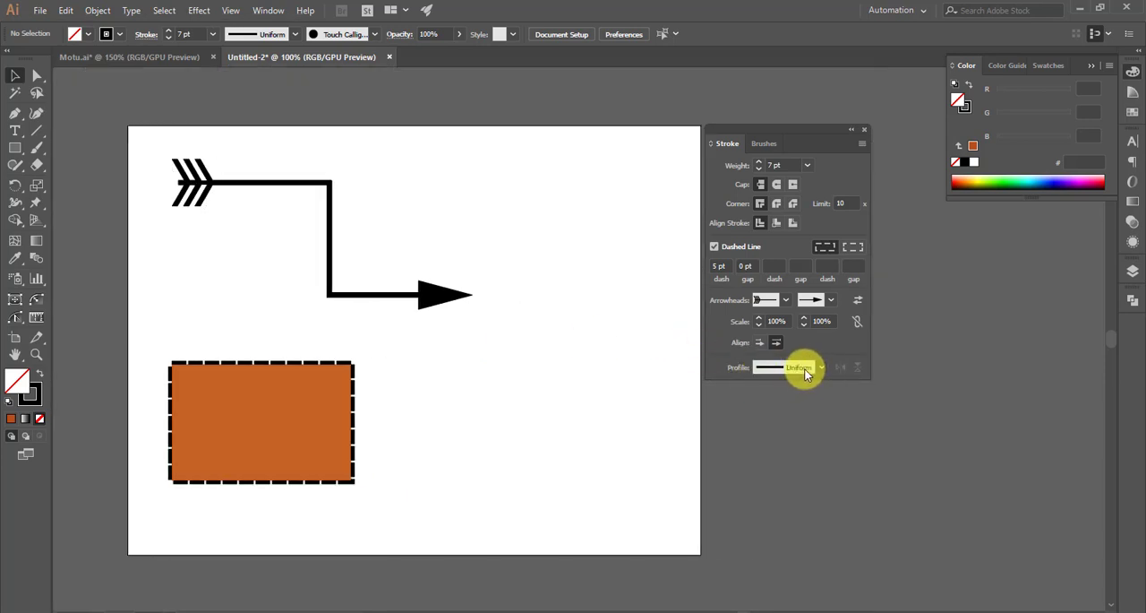
# - Move the stepped arrow path horizontally to X 211 px, clearing space on its right, and activate the Pen tool
pyautogui.keyDown('alt'); pyautogui.scroll(1, 302, 179); pyautogui.keyUp('alt')
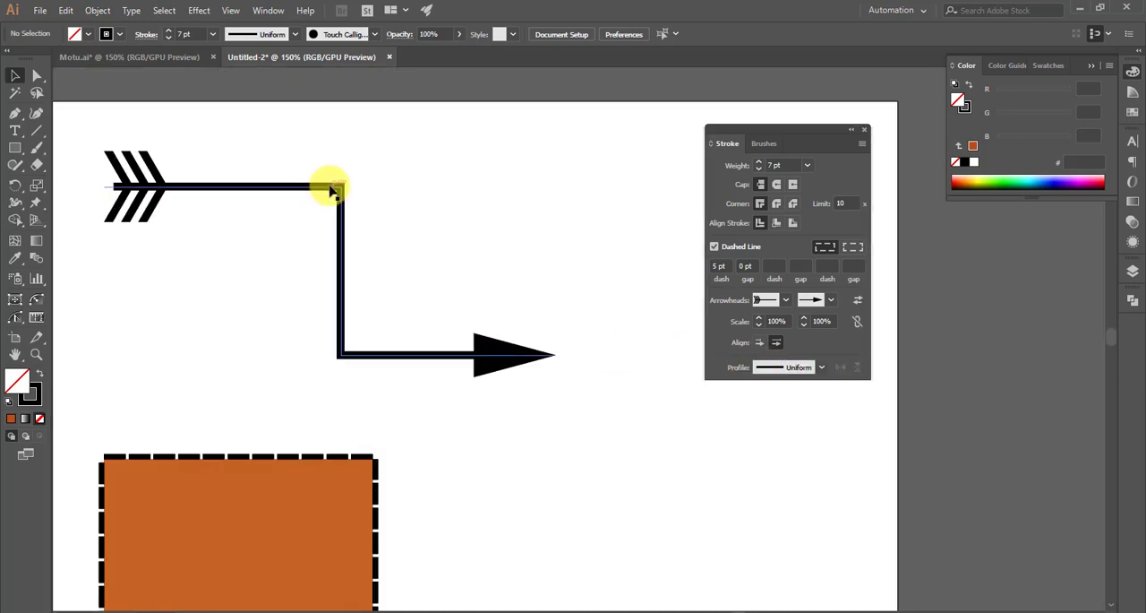
pyautogui.moveTo(337, 185); pyautogui.dragTo(261, 190)
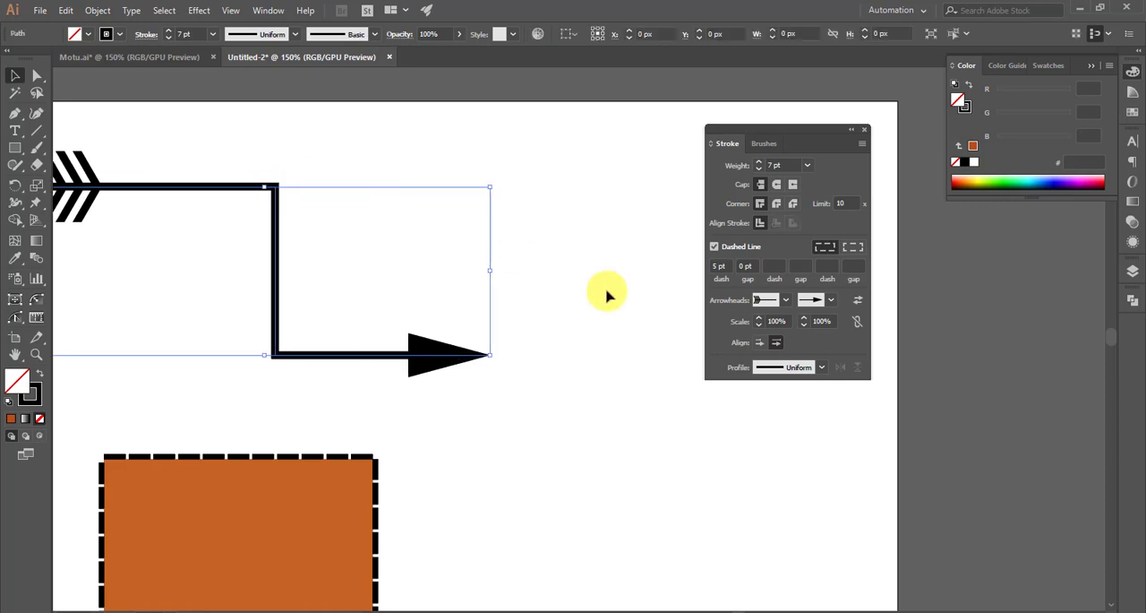
pyautogui.click(18, 117)
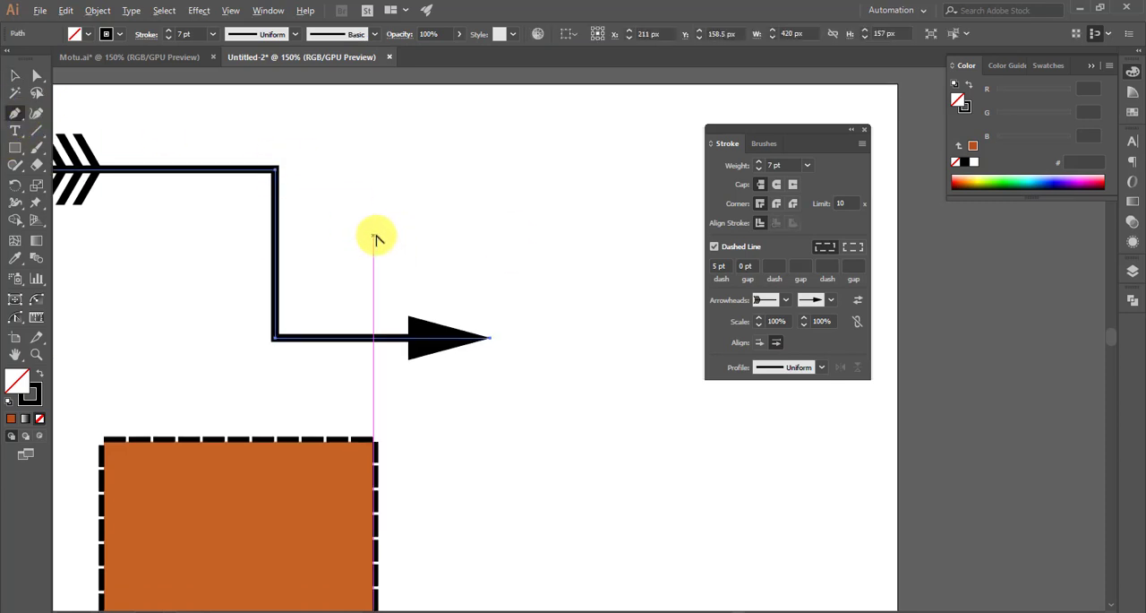
pyautogui.keyDown('alt'); pyautogui.scroll(-1, 377, 199); pyautogui.keyUp('alt')
# - Switch to the Motu.ai rabbit document and examine the tapered stroke profile on both arm outlines
pyautogui.click(160, 57)
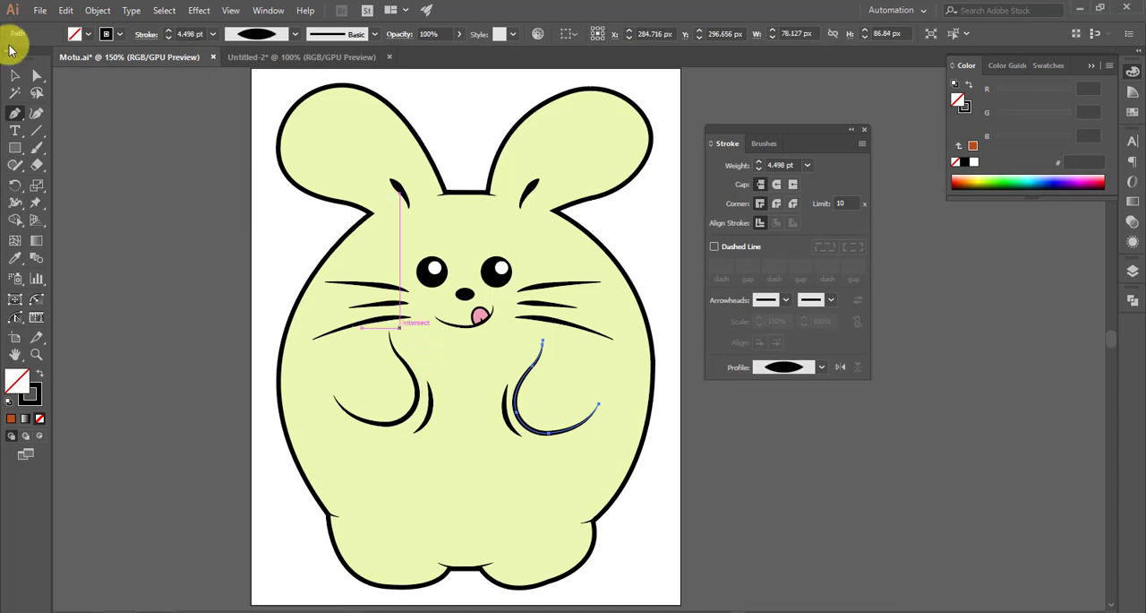
pyautogui.click(16, 75)
pyautogui.click(206, 231)
pyautogui.scroll(-2, 375, 323)
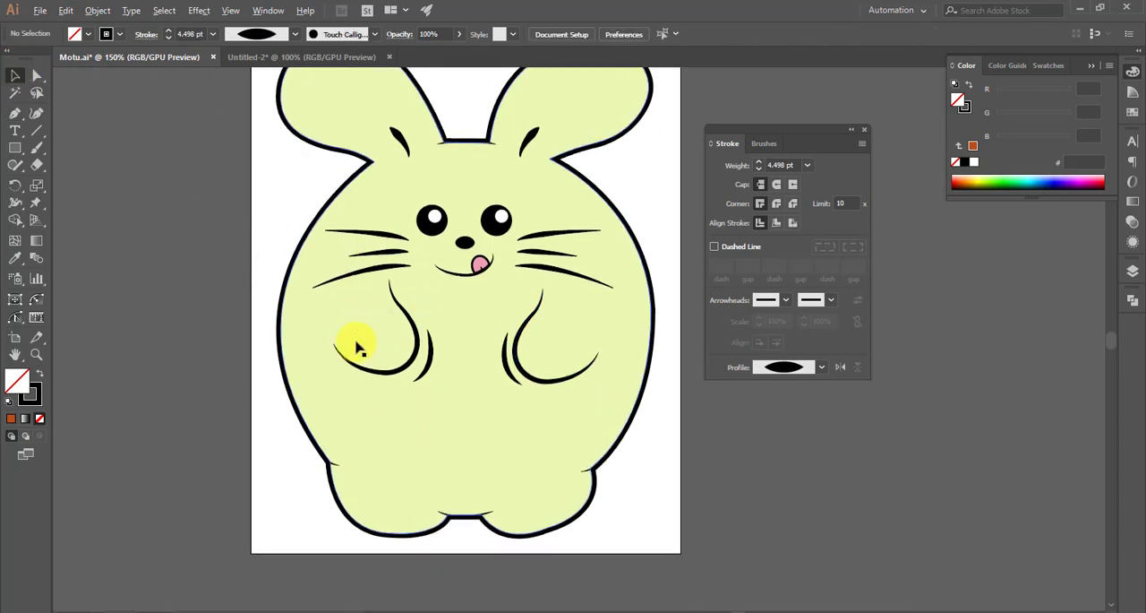
pyautogui.keyDown('alt'); pyautogui.scroll(2, 357, 348); pyautogui.keyUp('alt')
pyautogui.click(462, 367)
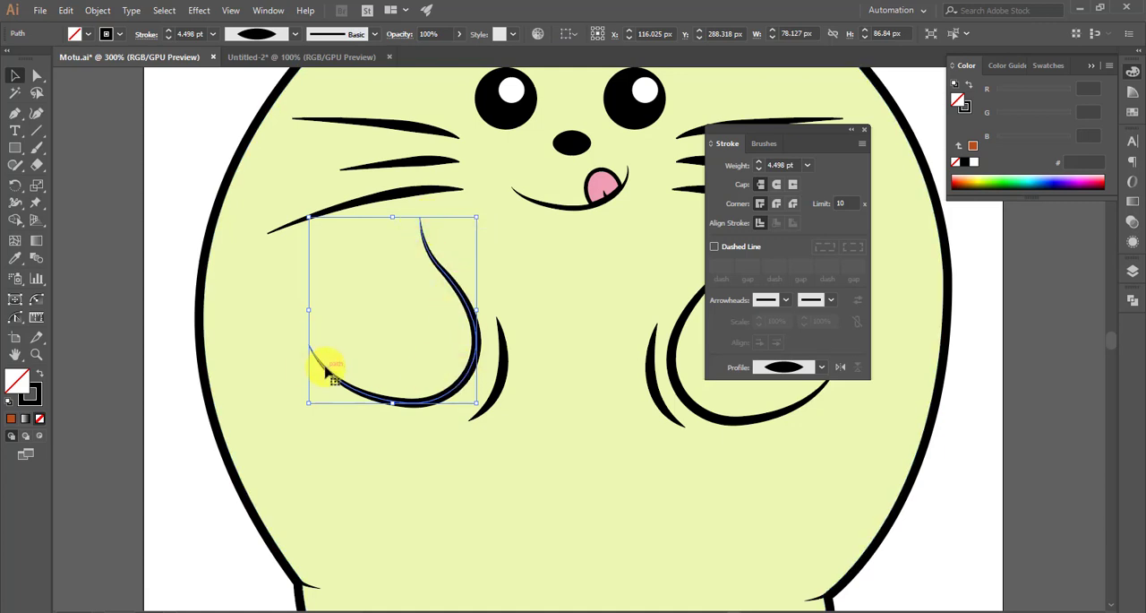
pyautogui.scroll(-1, 327, 371)
pyautogui.click(624, 401)
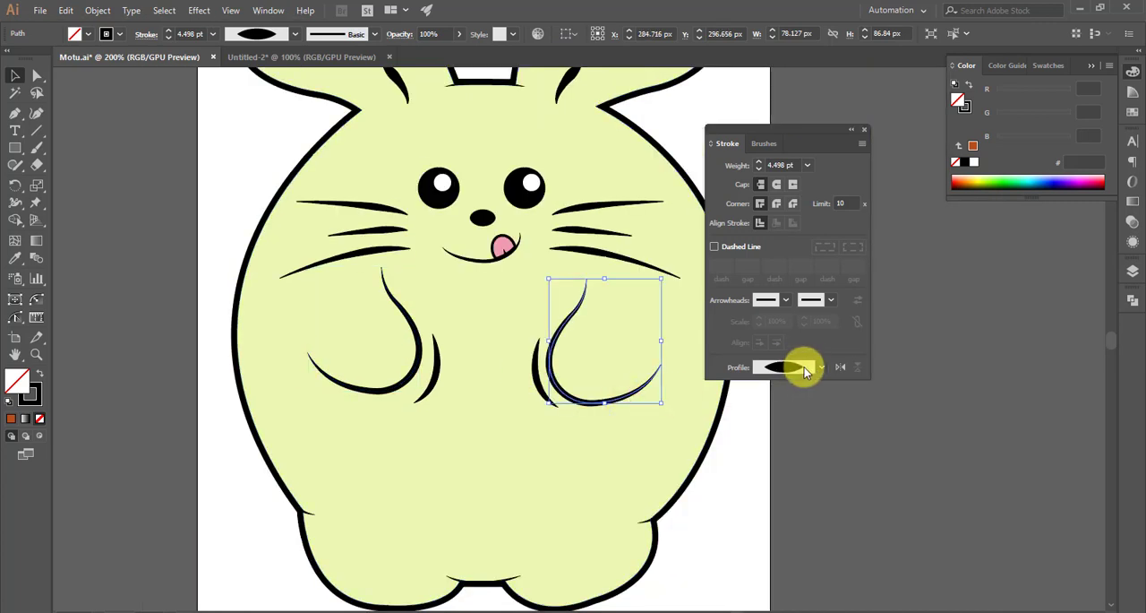
# - Examine the width profiles on the rabbit's right-hand whiskers and look through the available stroke profiles
pyautogui.scroll(1, 582, 300)
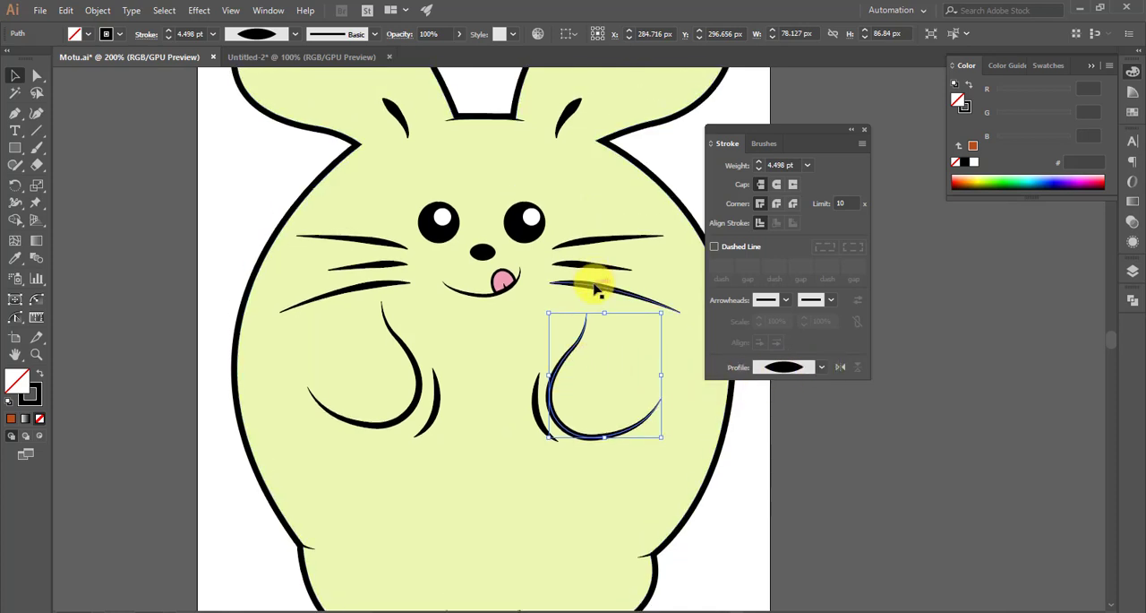
pyautogui.click(597, 289)
pyautogui.click(598, 265)
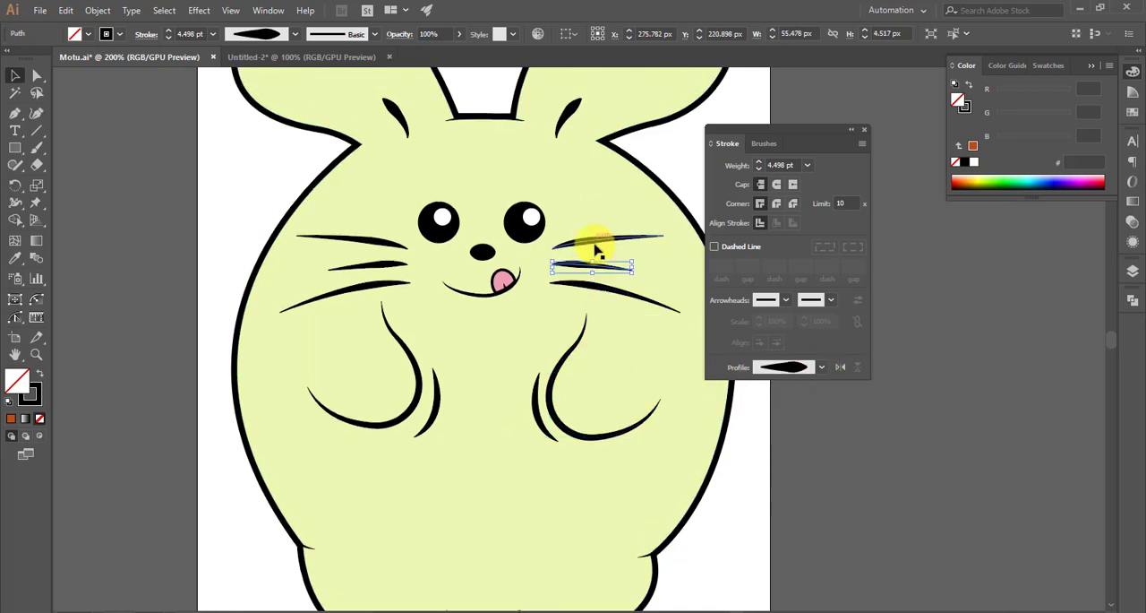
pyautogui.click(823, 368)
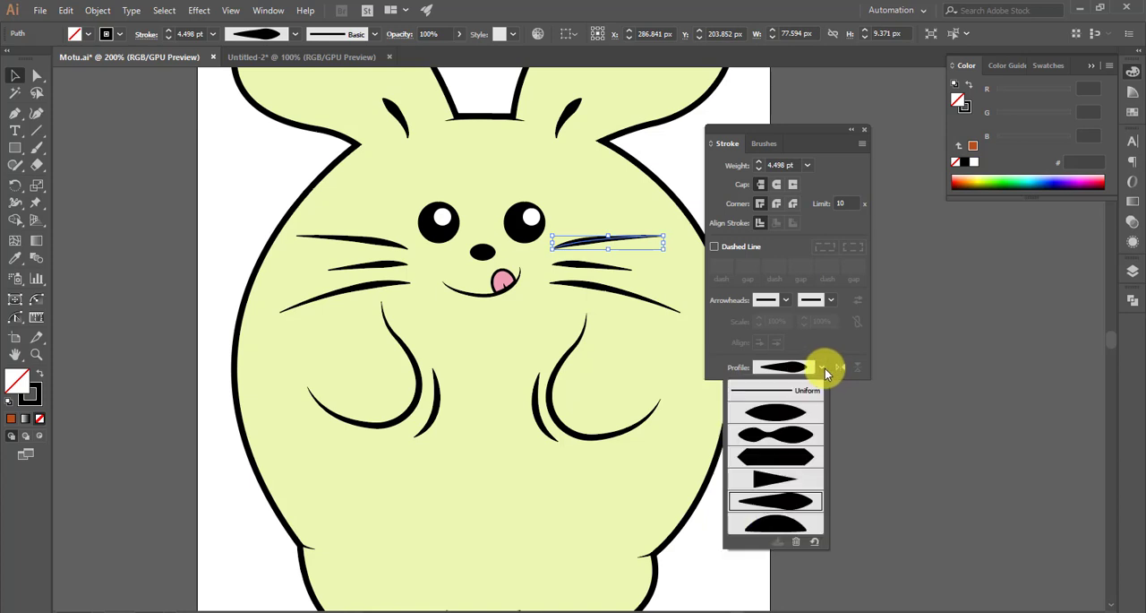
pyautogui.click(931, 404)
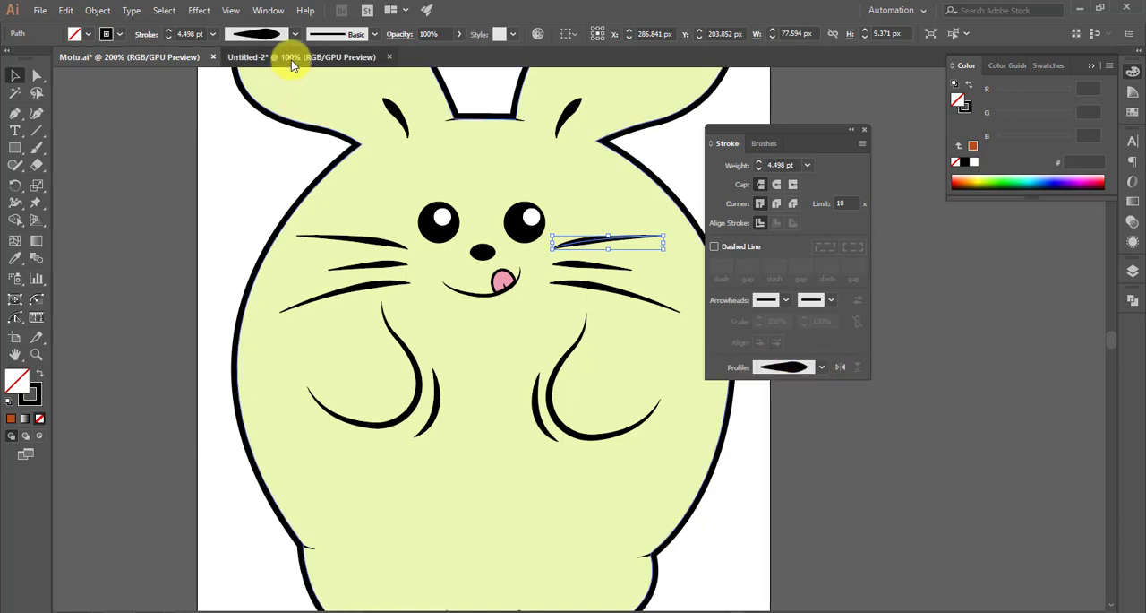
# - Switch to the Untitled-2 document and draw an arched open curve about 122 px wide beside the stepped arrow with the Pen tool
pyautogui.click(292, 59)
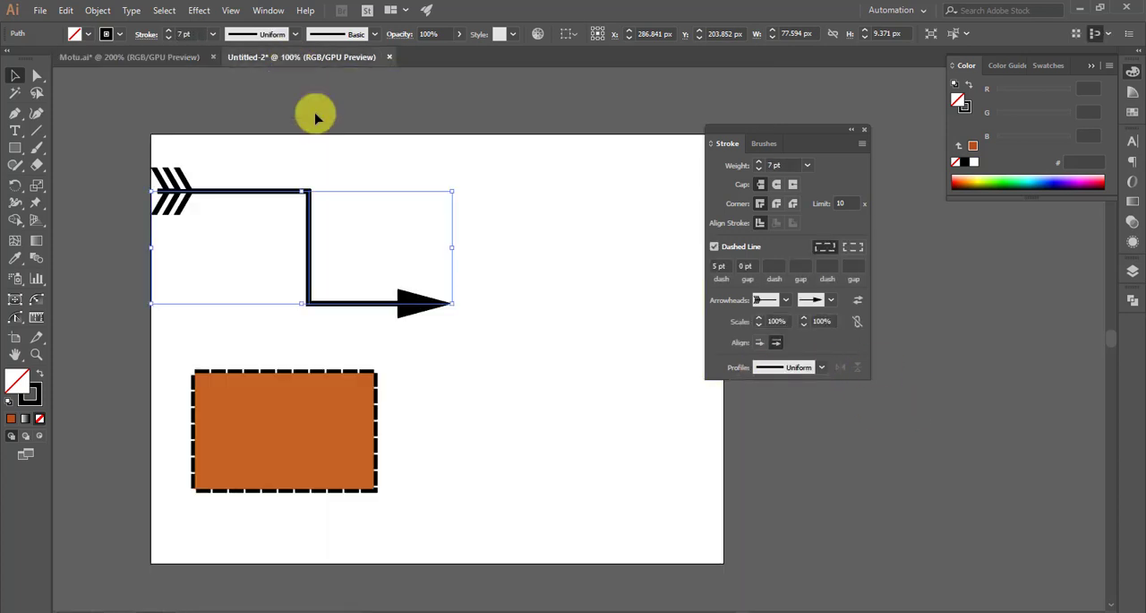
pyautogui.click(16, 117)
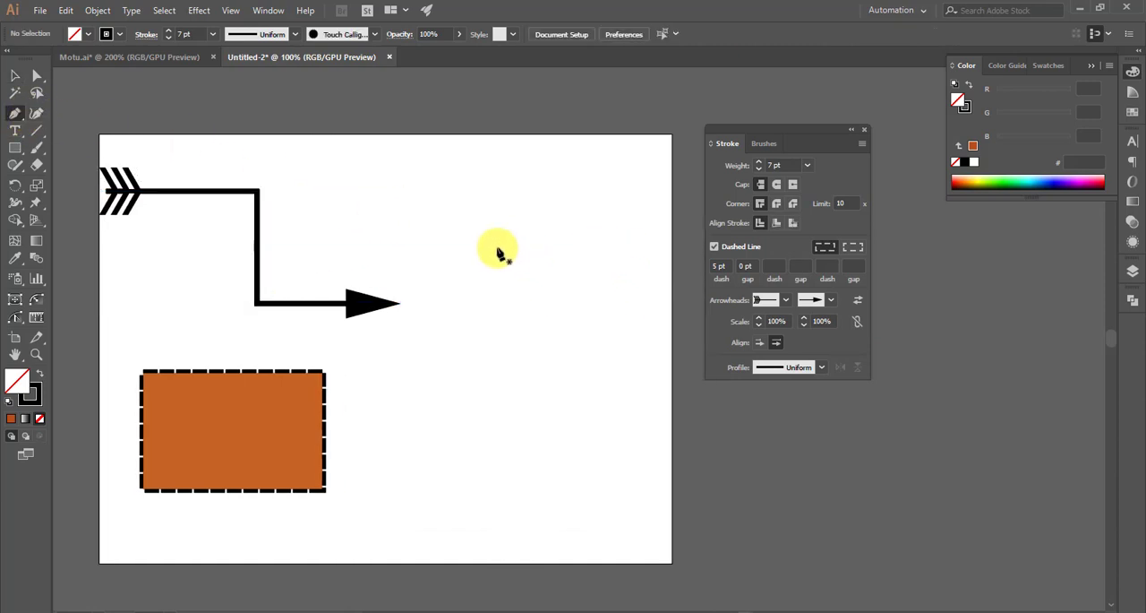
pyautogui.scroll(1, 487, 269)
pyautogui.scroll(-1, 473, 274)
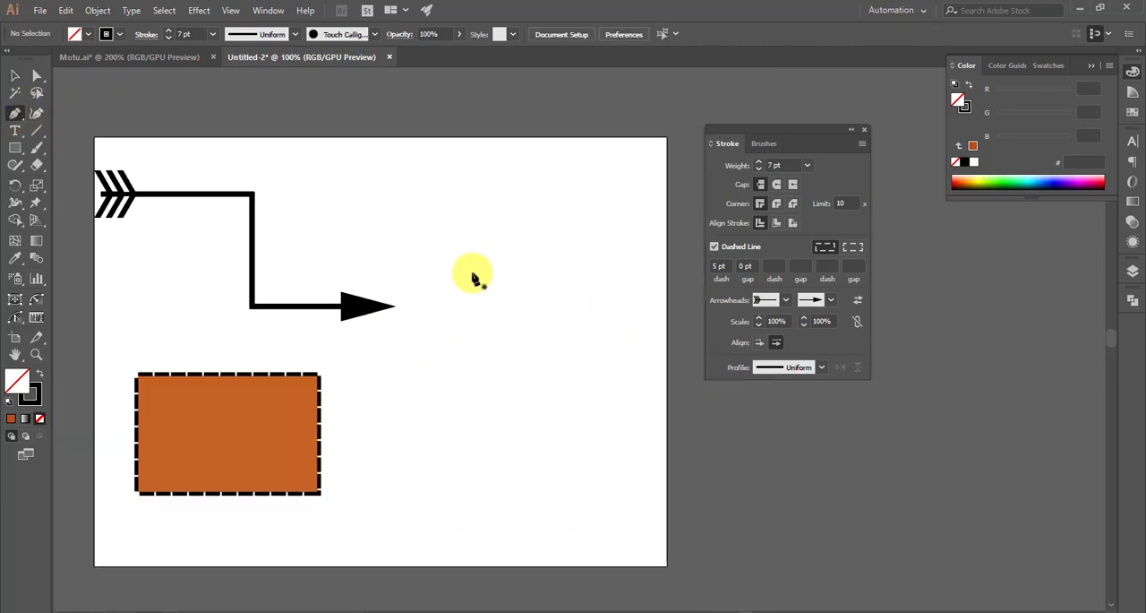
pyautogui.hscroll(1, 453, 274)
pyautogui.click(430, 268)
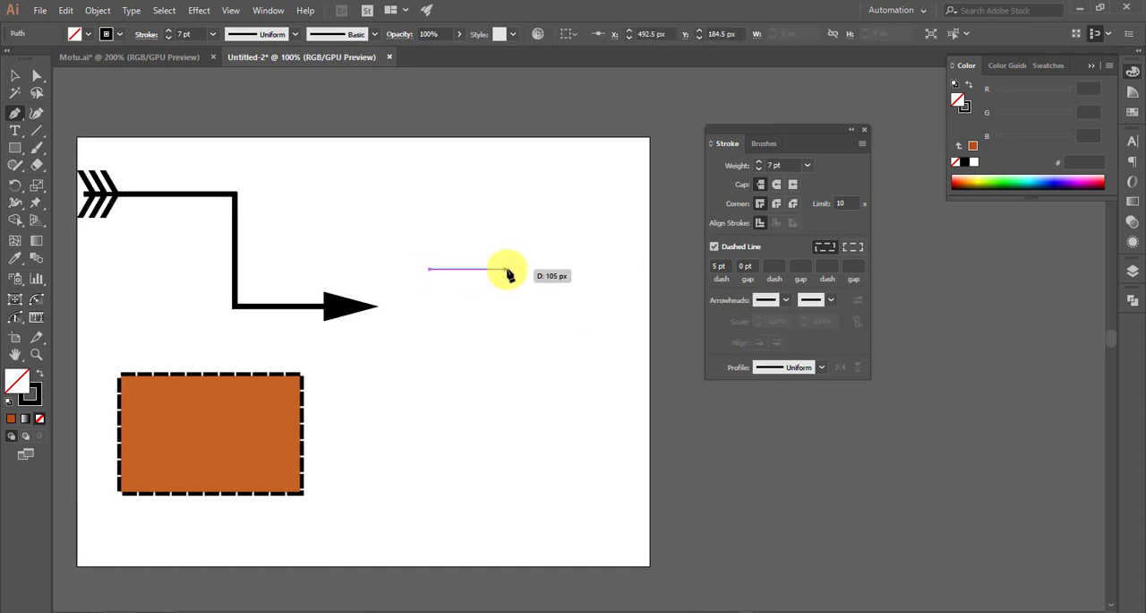
pyautogui.moveTo(517, 268)
pyautogui.mouseDown()
pyautogui.moveTo(525, 289)
pyautogui.moveTo(568, 318)
pyautogui.mouseUp()
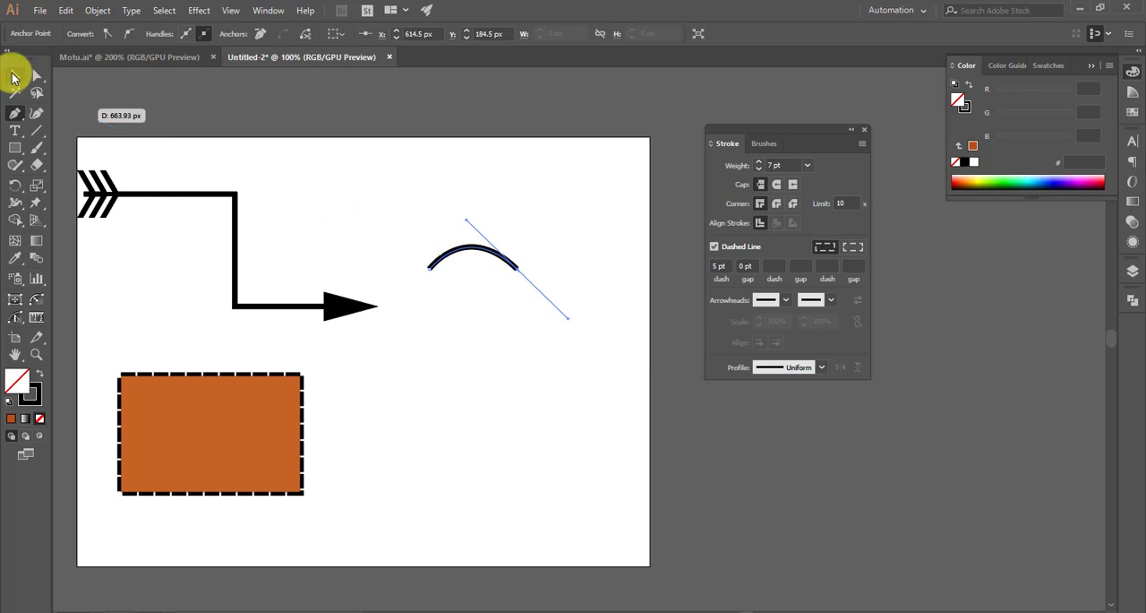
pyautogui.click(13, 77)
pyautogui.click(535, 250)
# - Apply Width Profile 1 to the arched curve so its stroke tapers at both ends
pyautogui.scroll(3, 476, 251)
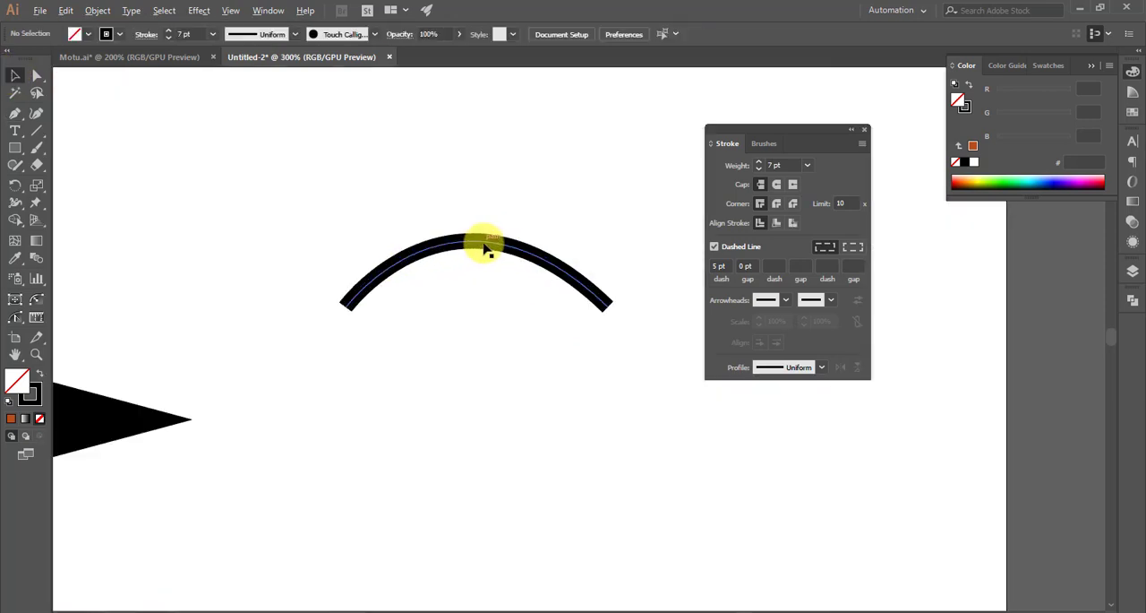
pyautogui.click(535, 259)
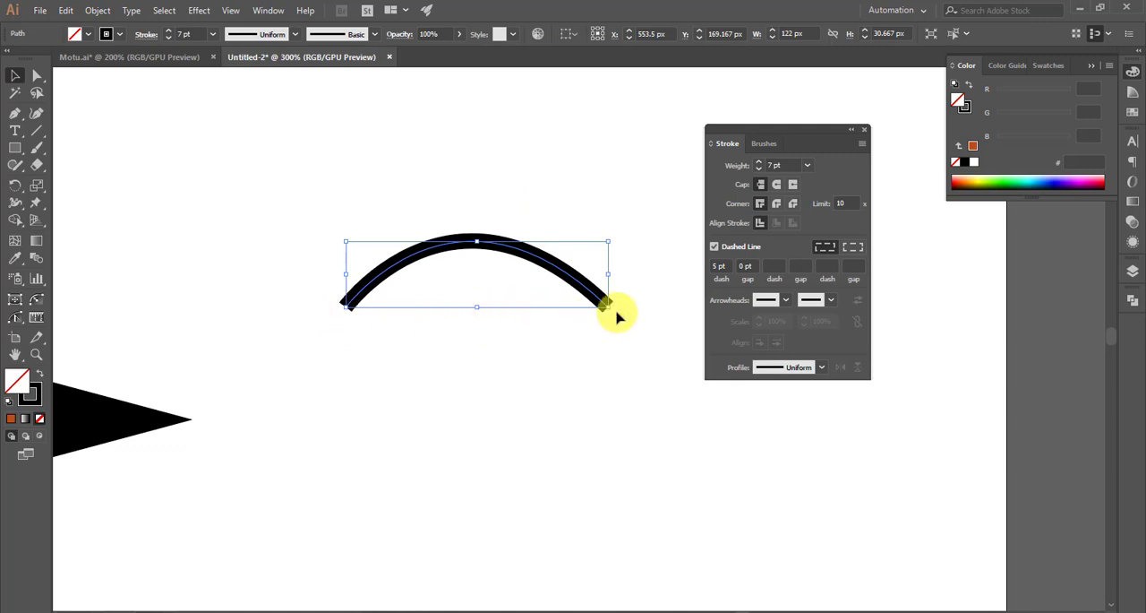
pyautogui.click(822, 368)
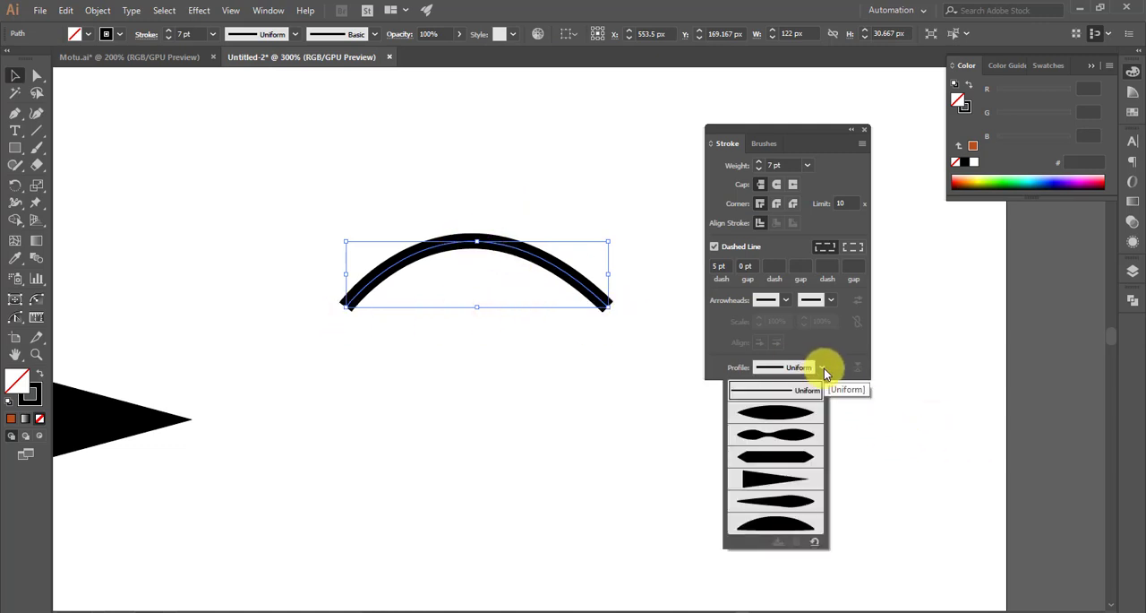
pyautogui.click(779, 417)
pyautogui.click(625, 375)
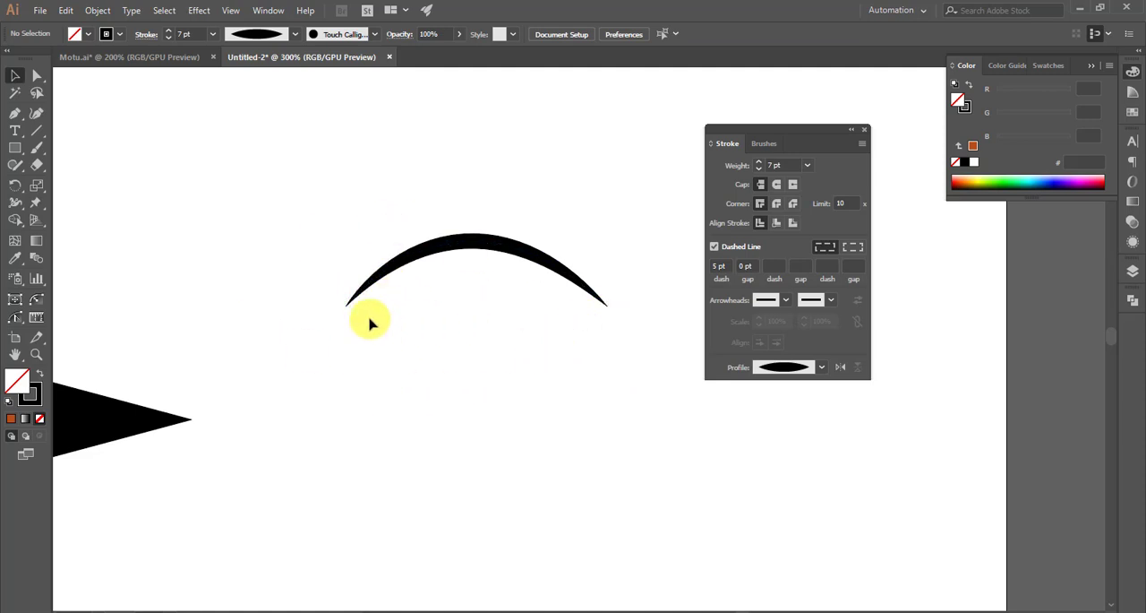
pyautogui.hscroll(1, 376, 295)
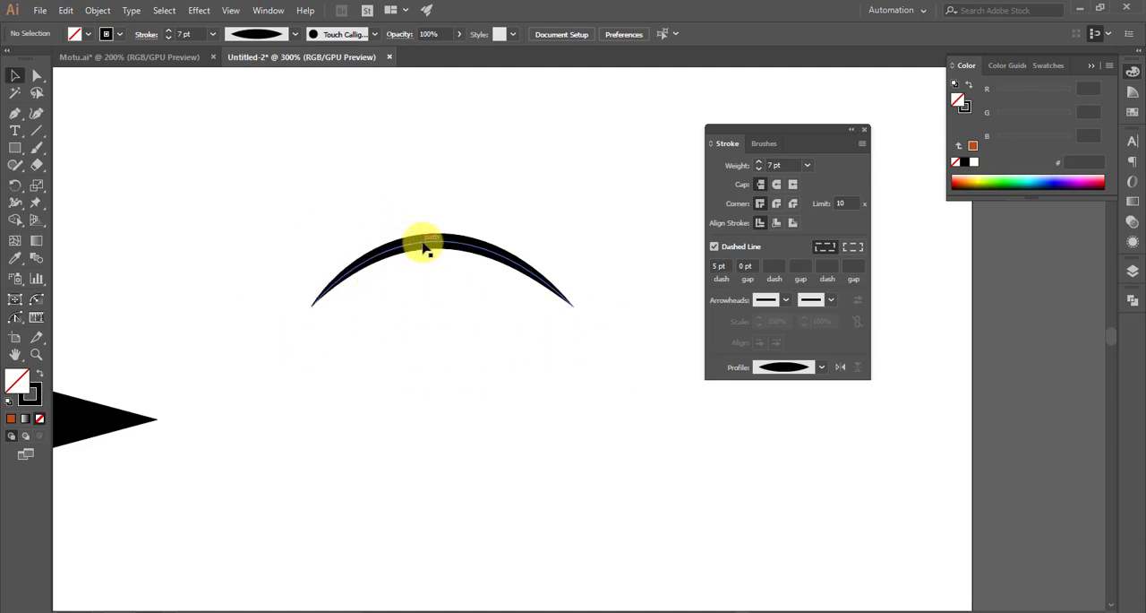
pyautogui.keyDown('alt'); pyautogui.scroll(-1, 379, 264); pyautogui.keyUp('alt')
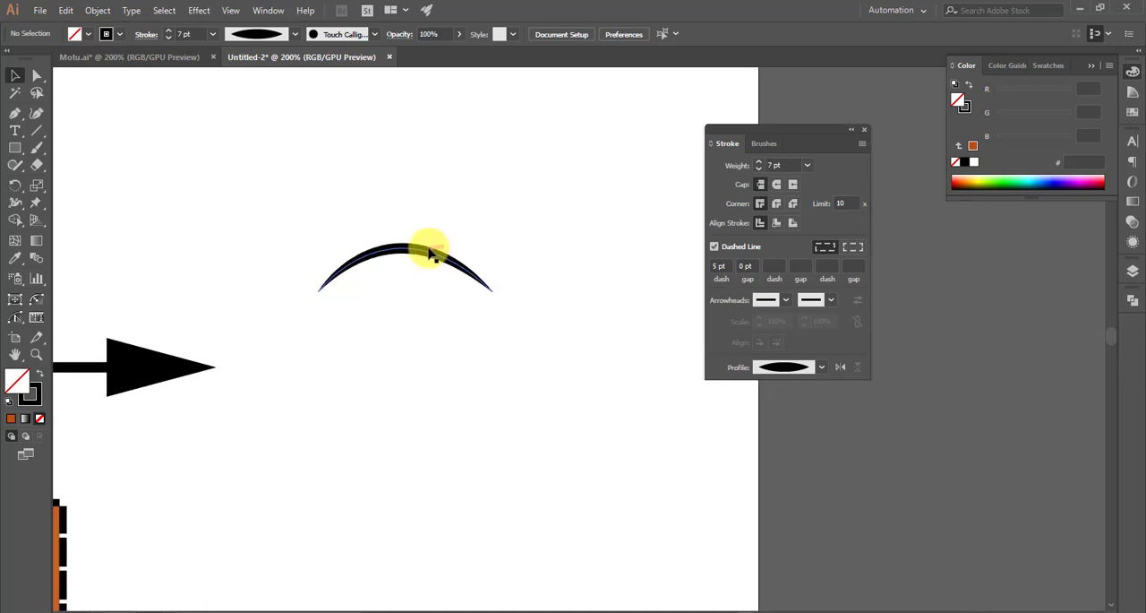
# - Draw a straight horizontal line about 113 px long below the arch and set its stroke weight to 4 pt
pyautogui.click(14, 112)
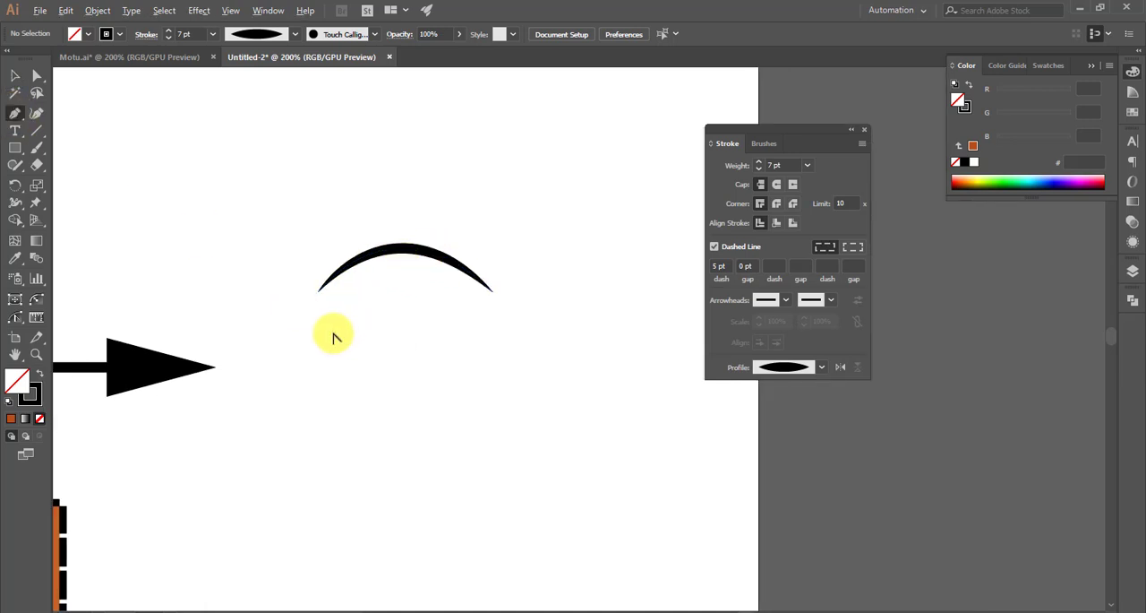
pyautogui.click(351, 336)
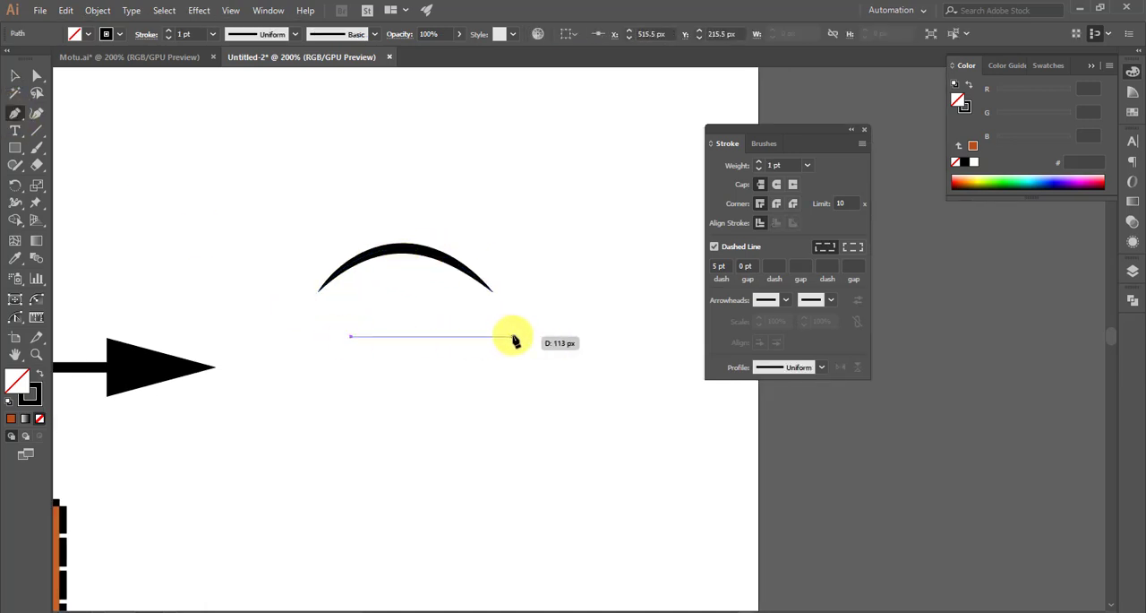
pyautogui.click(513, 335)
pyautogui.click(18, 78)
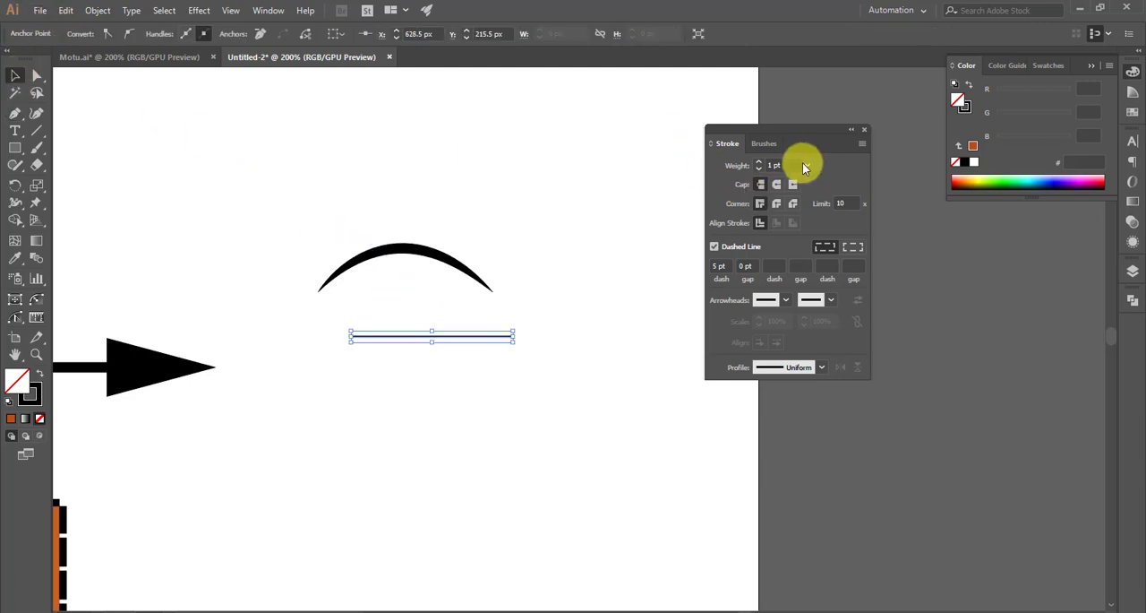
pyautogui.write('4')
pyautogui.press('Return')
pyautogui.click(499, 369)
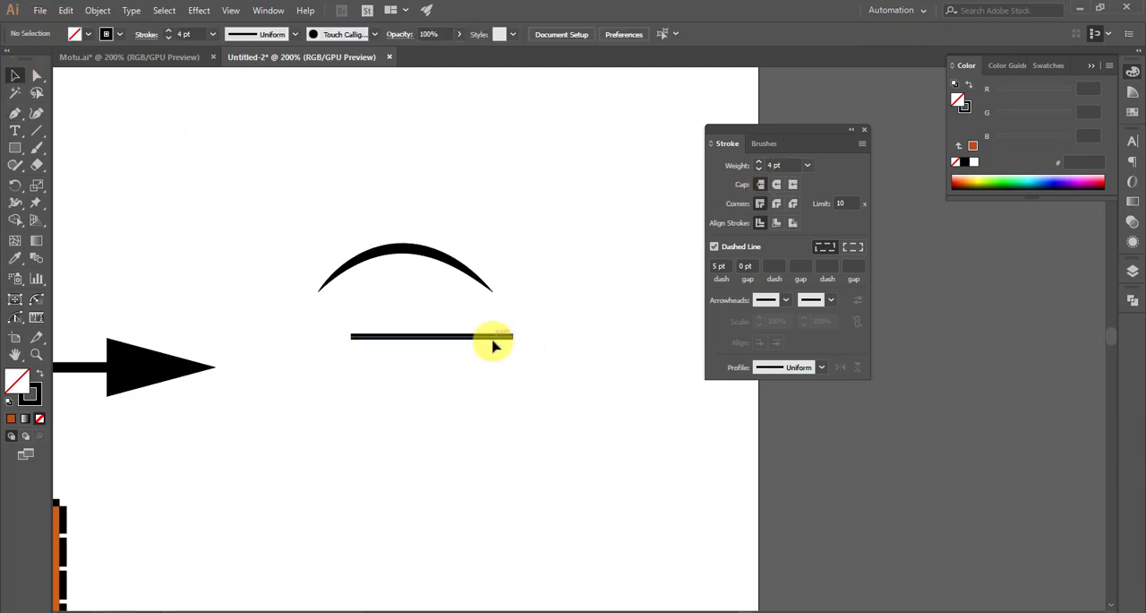
# - Duplicate the horizontal line twice straight down, placing the copies at Y 256 px and Y 297 px
pyautogui.moveTo(482, 336); pyautogui.dragTo(482, 400)
pyautogui.scroll(-1, 468, 352)
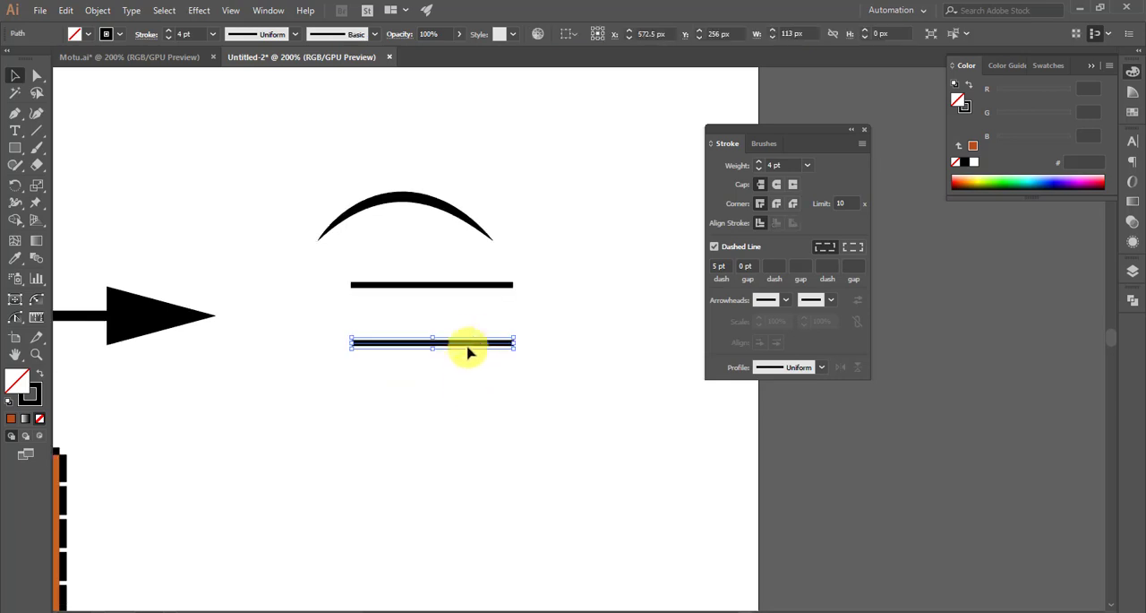
pyautogui.click(475, 394)
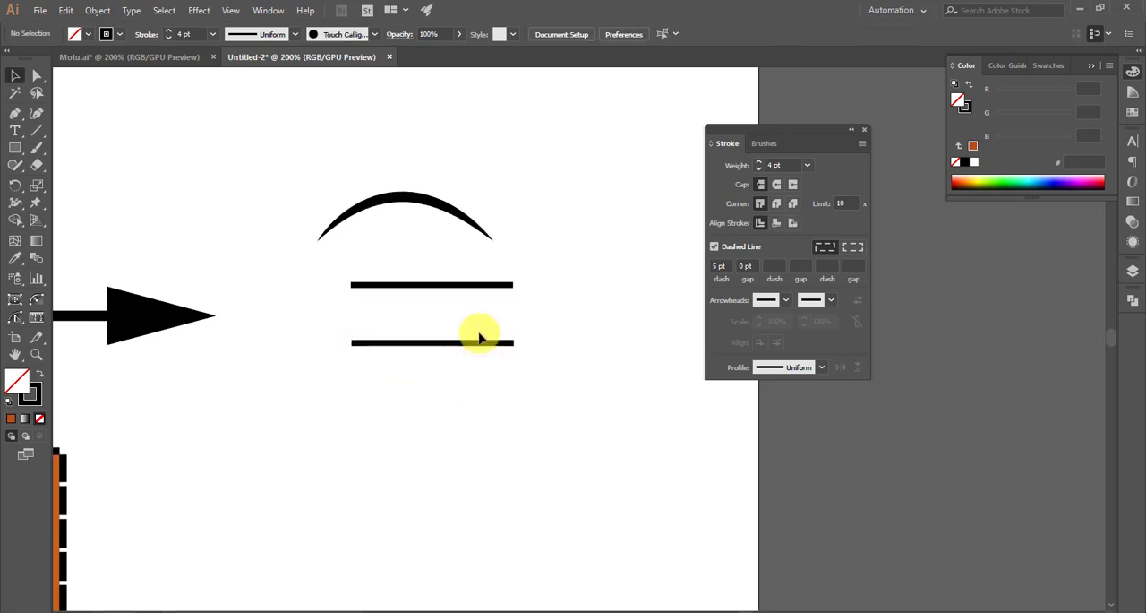
pyautogui.moveTo(500, 342)
pyautogui.mouseDown()
pyautogui.moveTo(494, 401)
pyautogui.moveTo(448, 396)
pyautogui.moveTo(448, 341)
pyautogui.mouseUp()
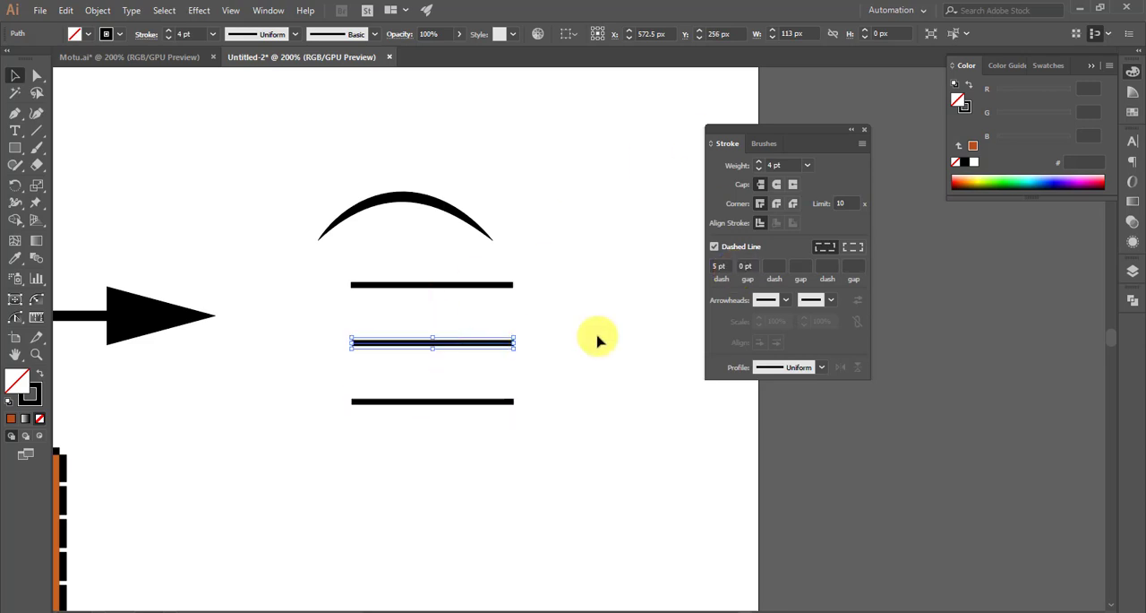
pyautogui.click(610, 266)
# - Apply the width profile with two bulges and a narrow waist to the uppermost horizontal line
pyautogui.click(442, 285)
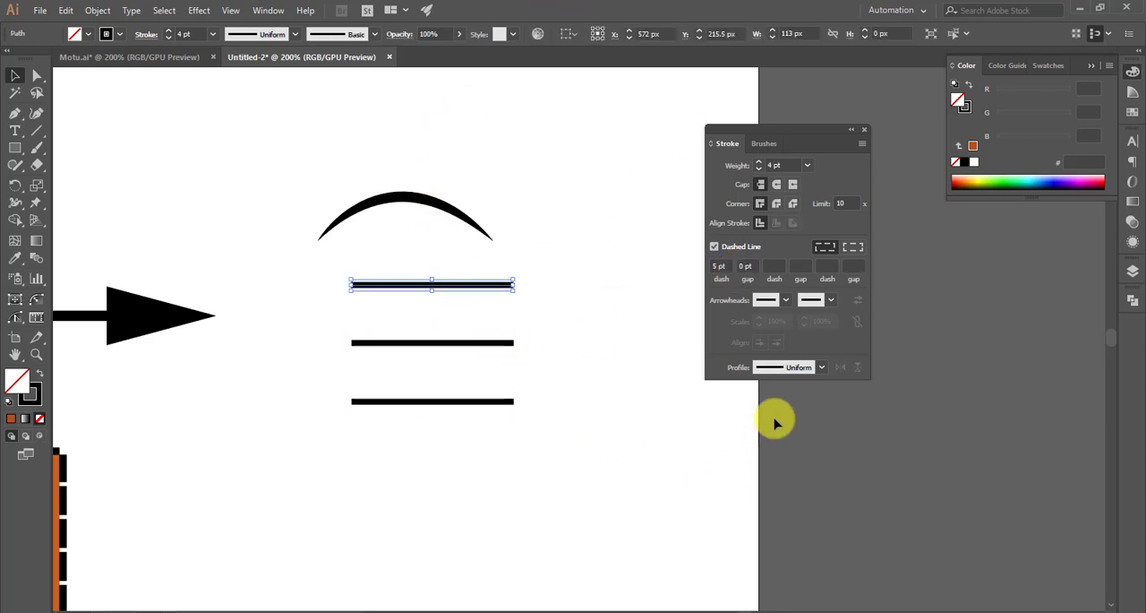
pyautogui.click(824, 368)
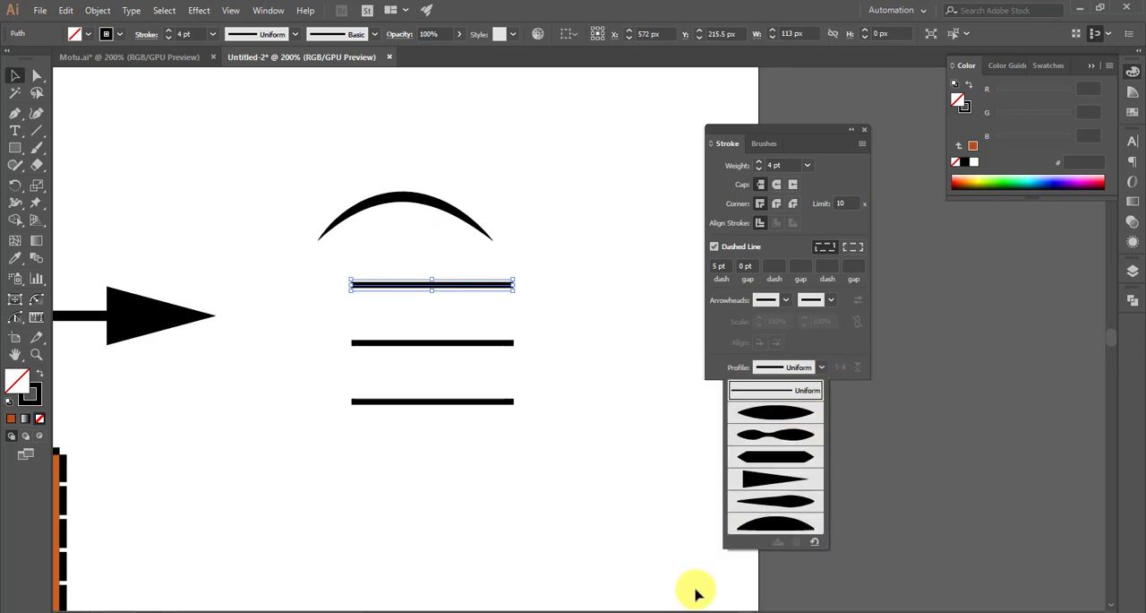
pyautogui.click(760, 435)
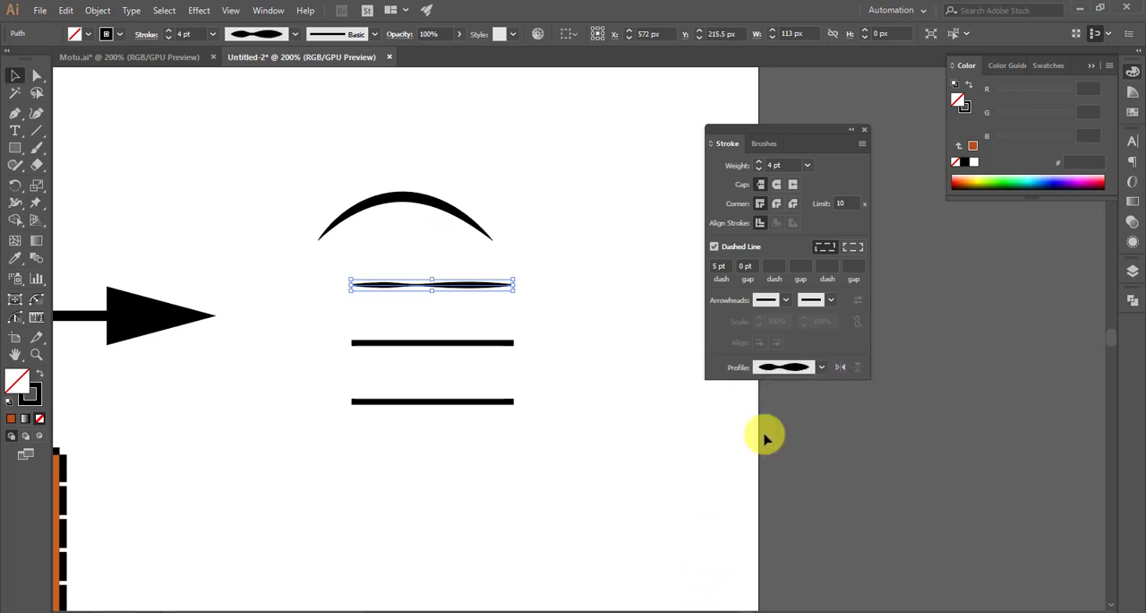
pyautogui.click(349, 229)
pyautogui.scroll(2, 378, 273)
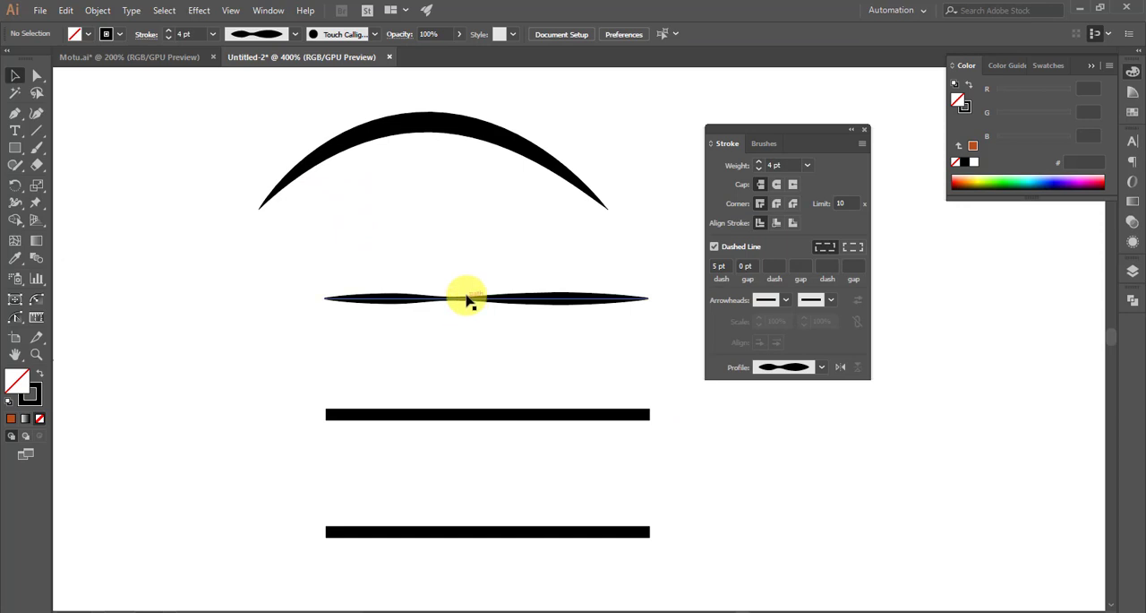
# - Move the double-bulge line to X 543.5 px, Y 212 px and set its stroke weight to 6 pt
pyautogui.click(379, 299)
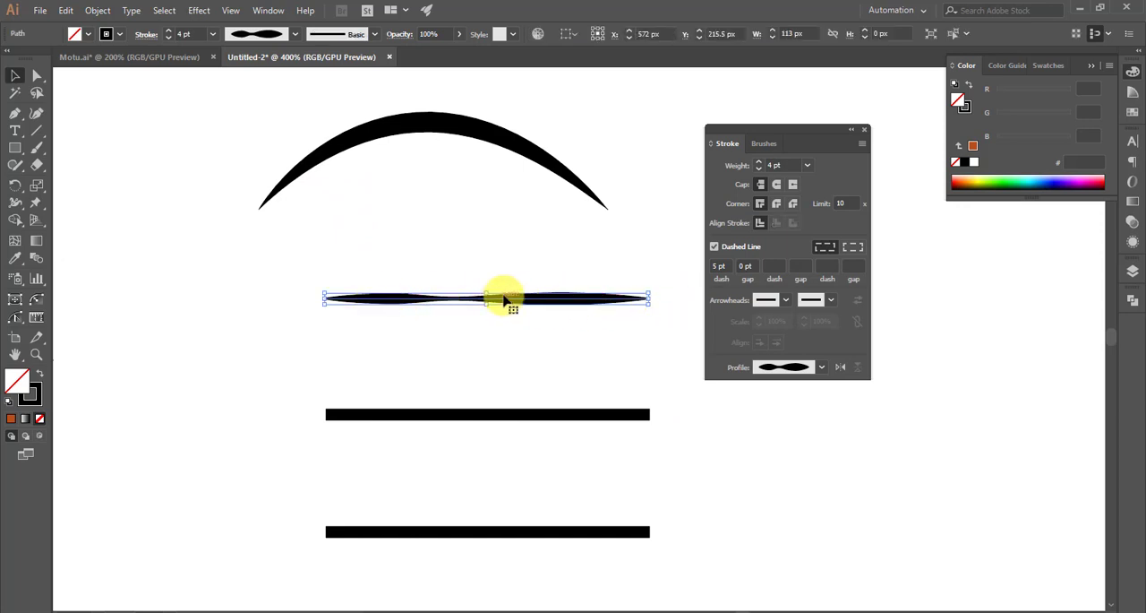
pyautogui.moveTo(505, 298); pyautogui.dragTo(422, 288)
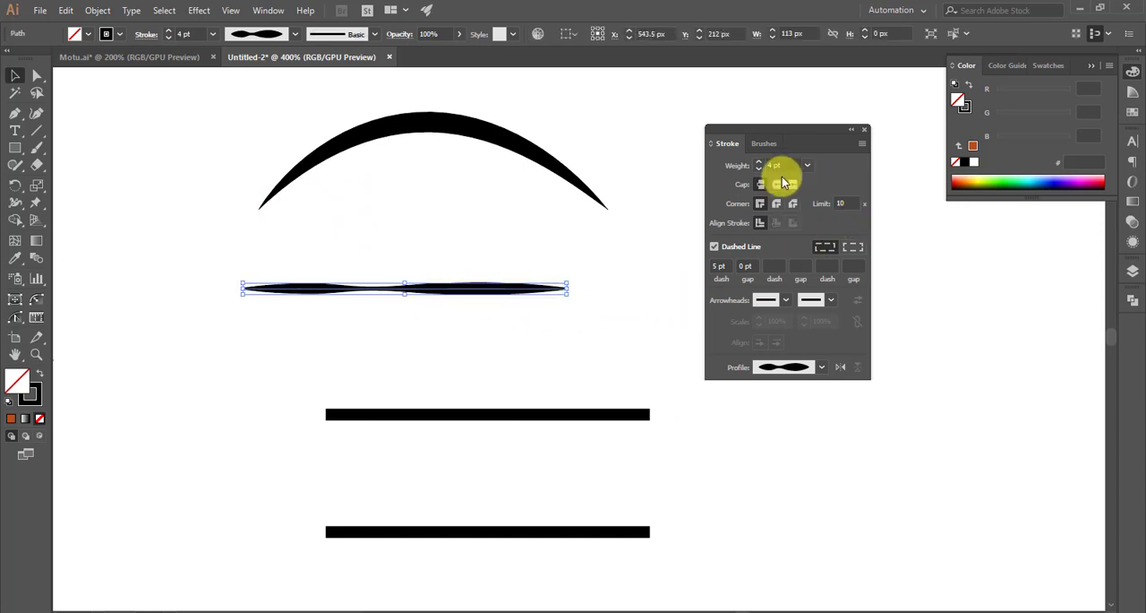
pyautogui.scroll(2, 795, 167)
pyautogui.click(598, 285)
pyautogui.scroll(-1, 595, 283)
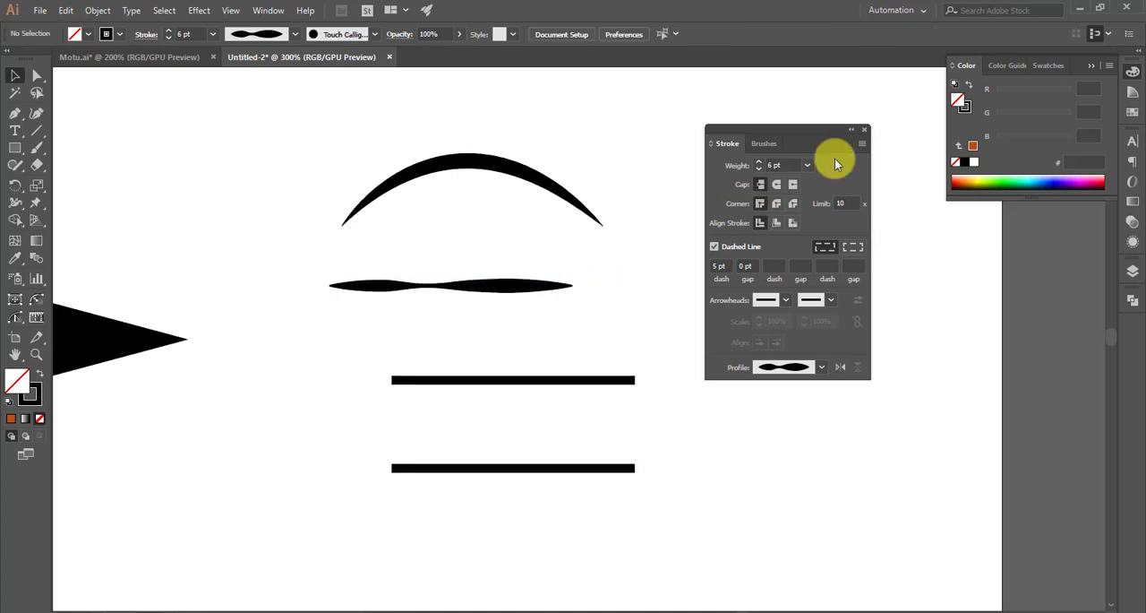
pyautogui.click(541, 293)
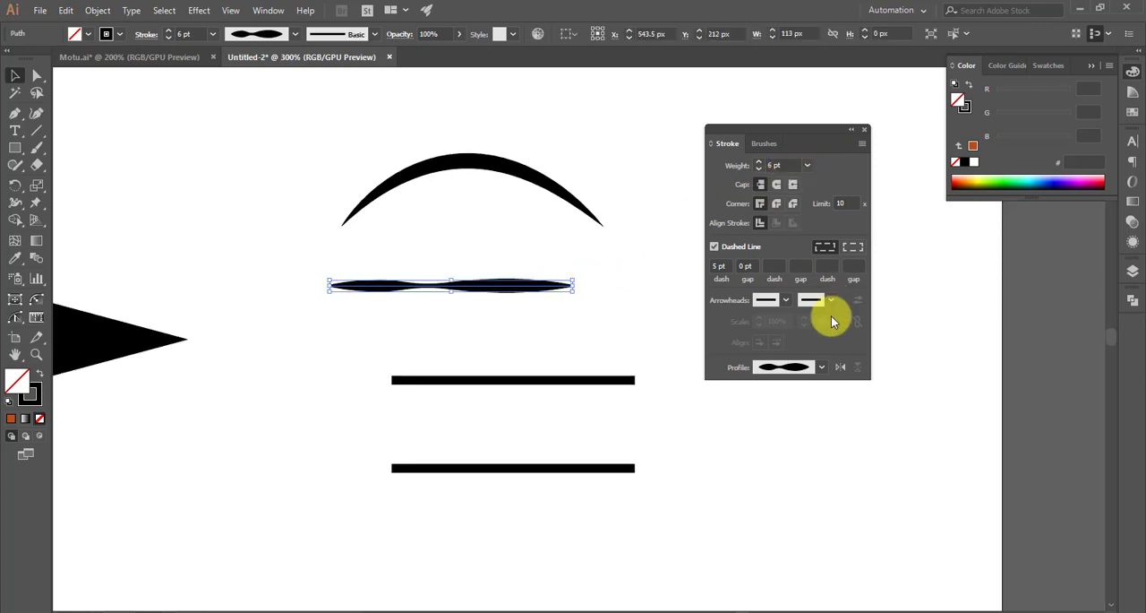
# - Apply the width profile with an even middle and short pointed ends to the middle horizontal line
pyautogui.click(573, 380)
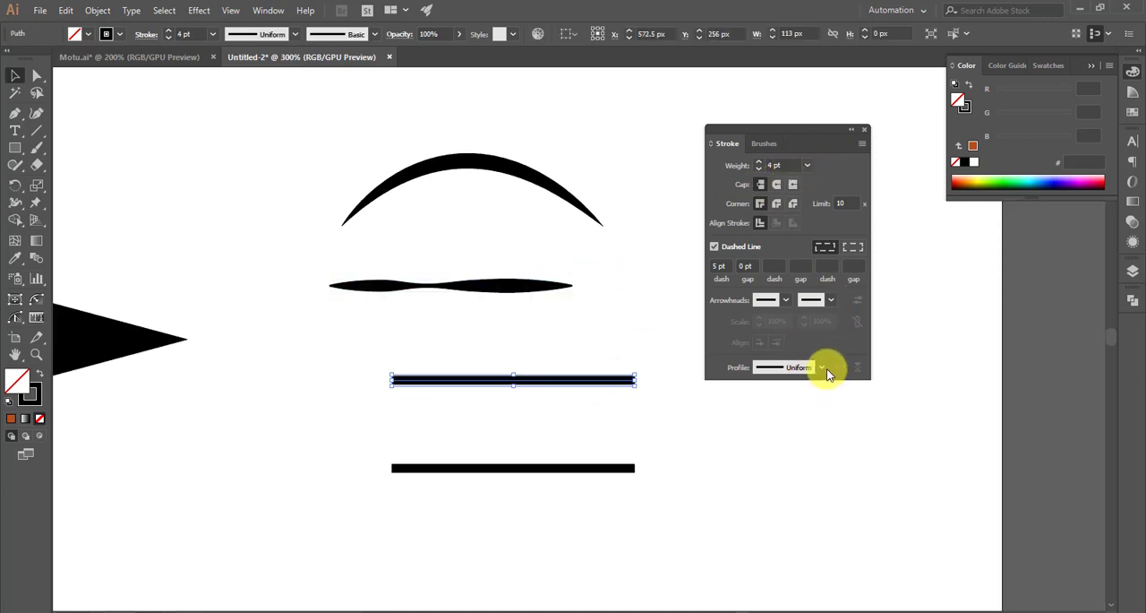
pyautogui.click(825, 367)
pyautogui.click(800, 461)
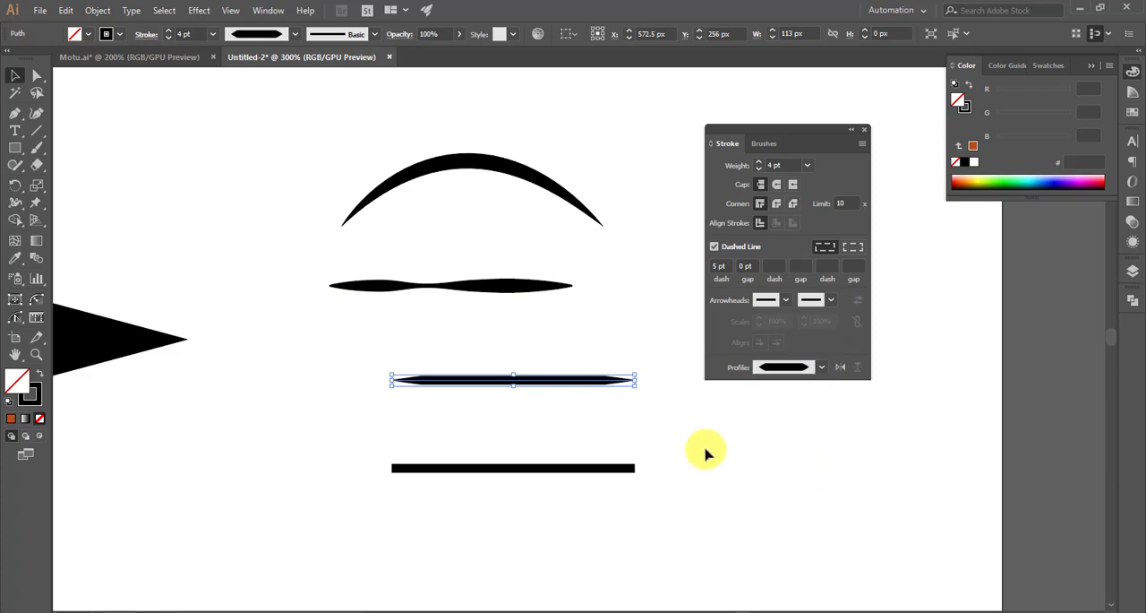
pyautogui.scroll(1, 662, 407)
pyautogui.scroll(-1, 646, 374)
pyautogui.click(637, 380)
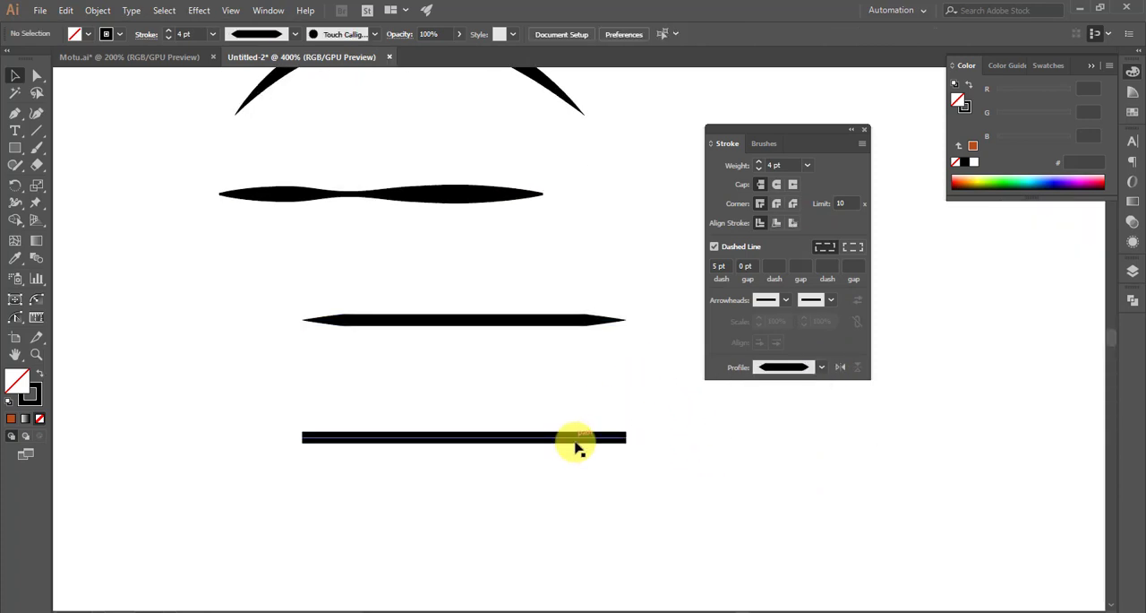
# - Apply the asymmetric width profile with a long thin taper and a bulge near one end to the lowest line
pyautogui.click(576, 441)
pyautogui.click(821, 367)
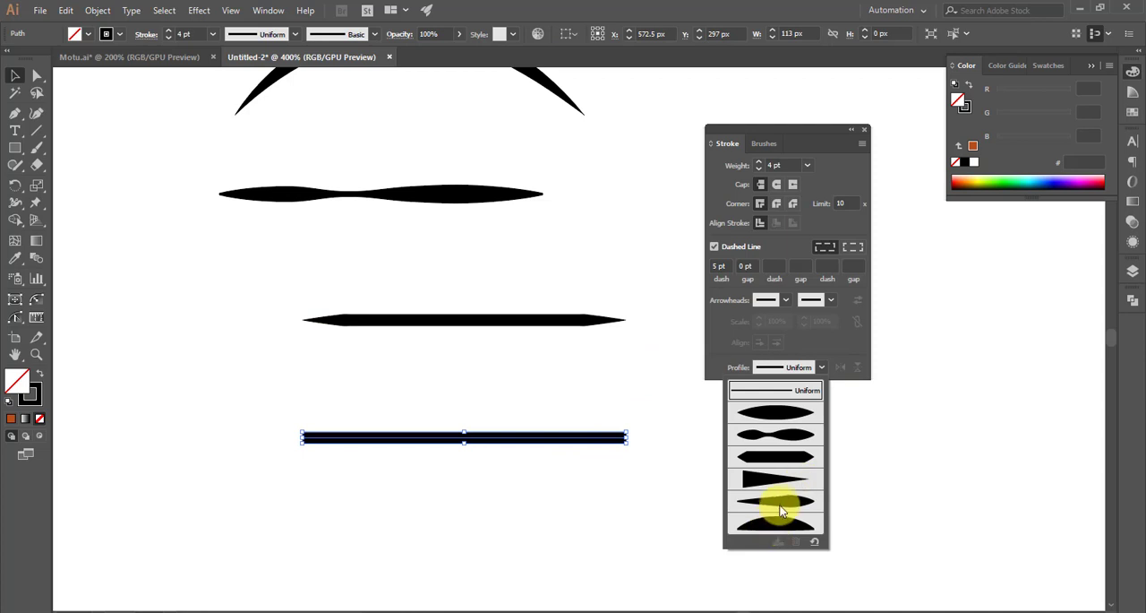
pyautogui.click(781, 510)
pyautogui.click(639, 443)
pyautogui.scroll(-1, 591, 421)
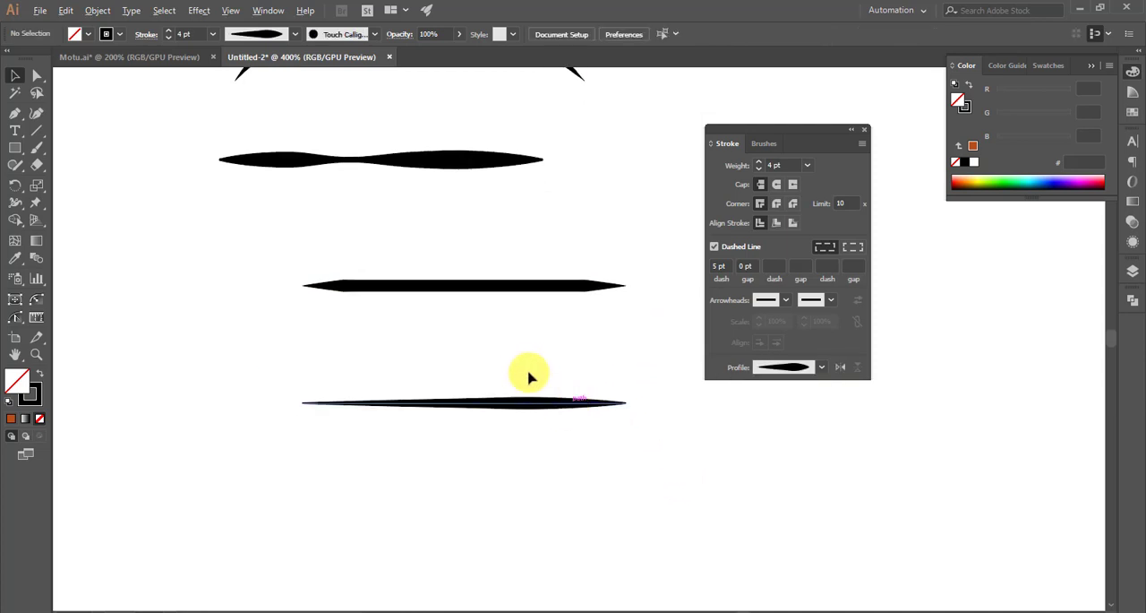
# - Move the lowest line to X 555.5 px, Y 284 px and set its stroke weight to 8 pt
pyautogui.moveTo(568, 403); pyautogui.dragTo(519, 366)
pyautogui.scroll(-1, 563, 504)
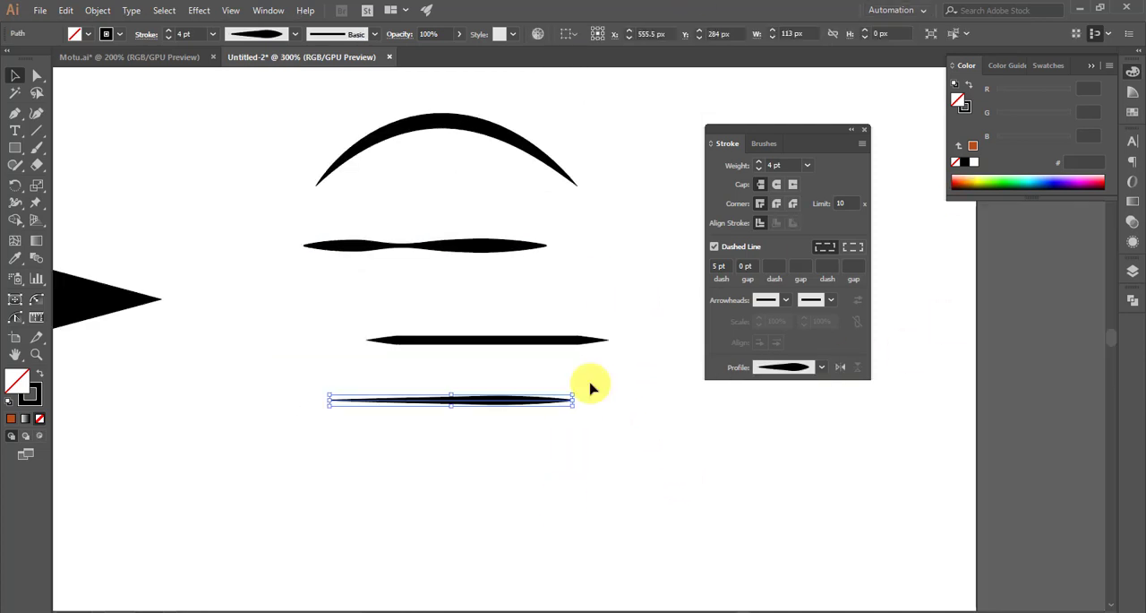
pyautogui.click(637, 301)
pyautogui.hscroll(2, 487, 407)
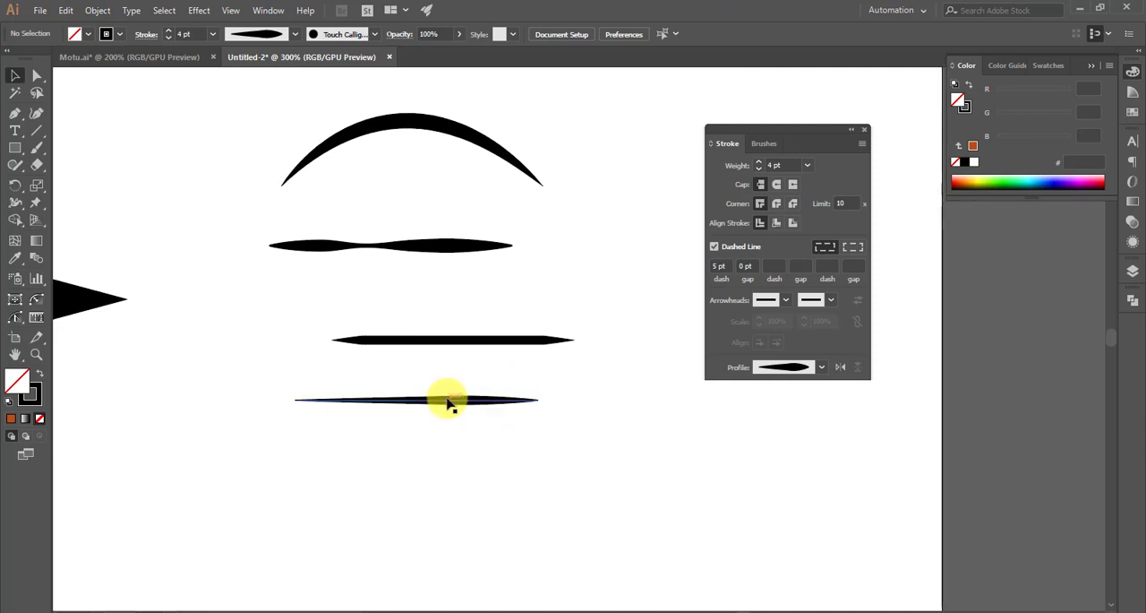
pyautogui.click(450, 402)
pyautogui.scroll(2, 781, 166)
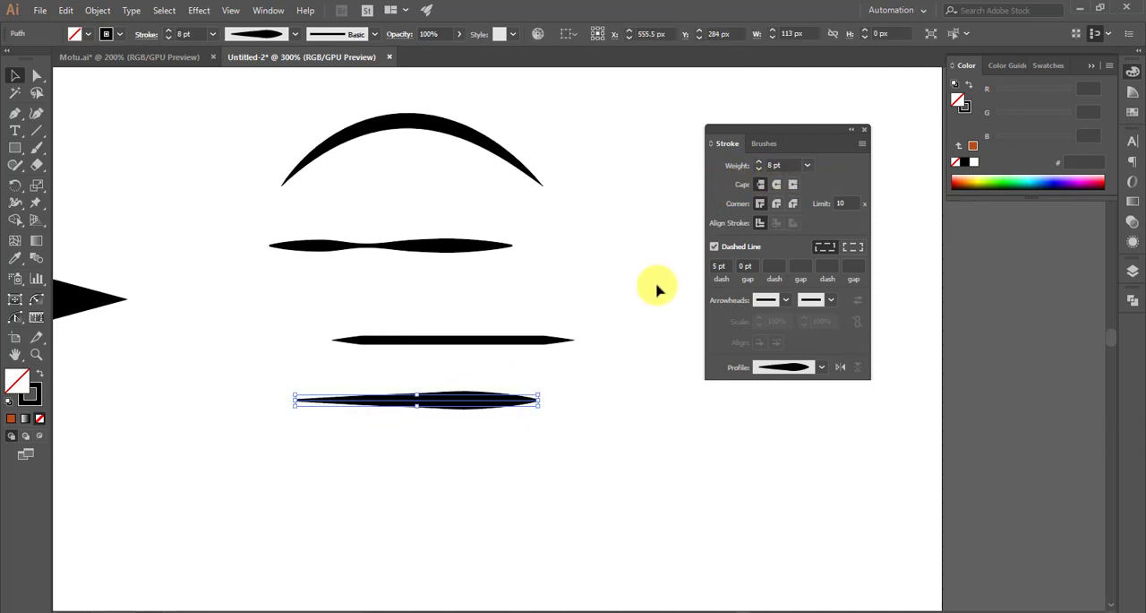
pyautogui.click(659, 287)
pyautogui.scroll(1, 473, 420)
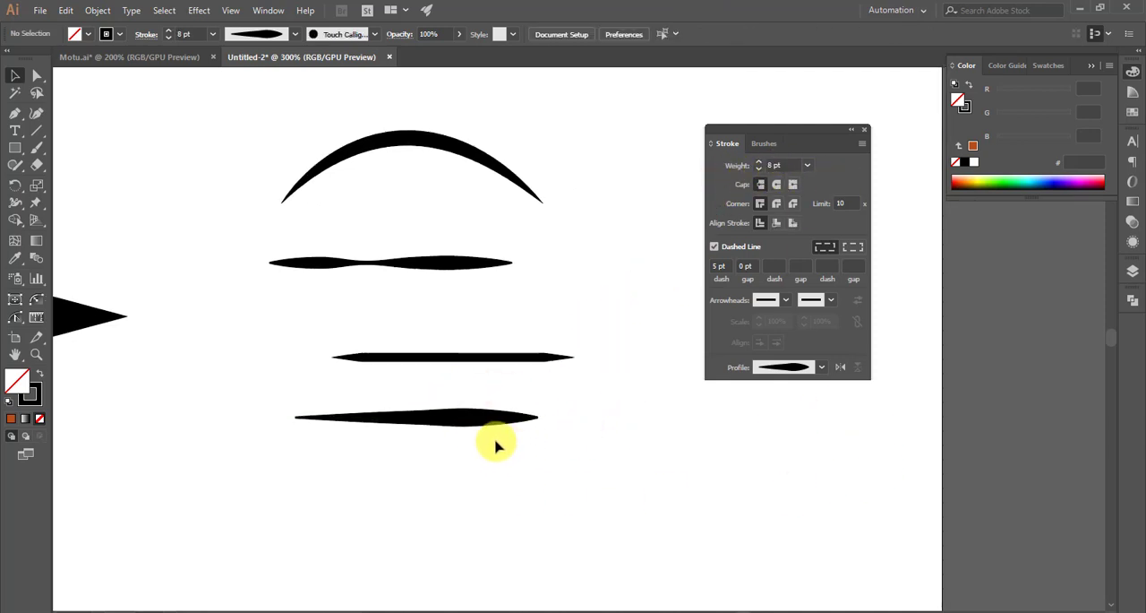
# - Flip the width profile along the lowest line so the bulge moves to the opposite end
pyautogui.scroll(2, 406, 318)
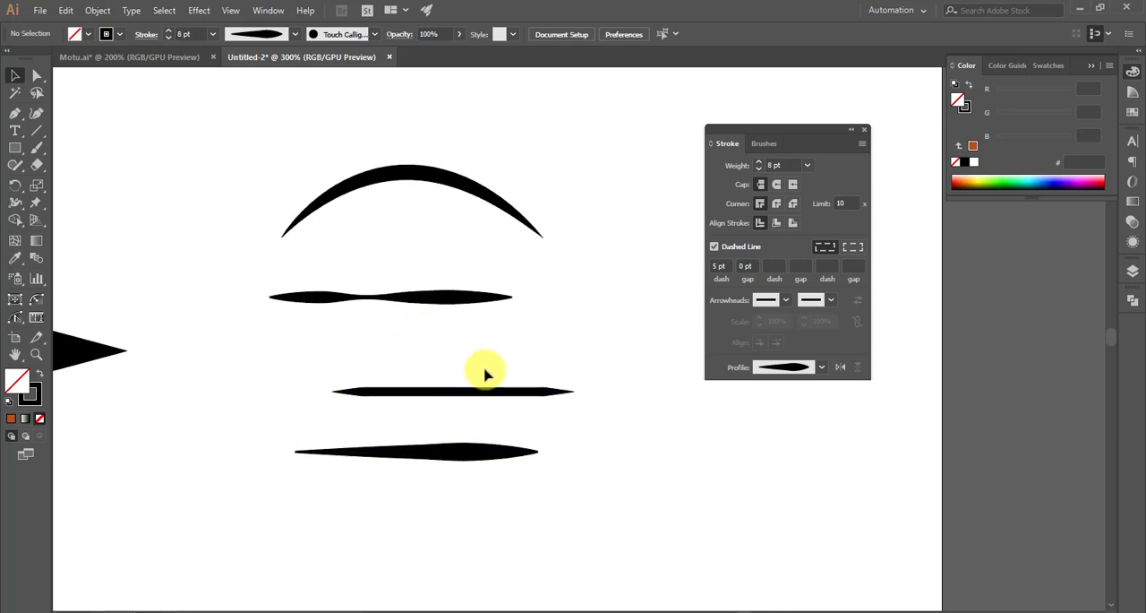
pyautogui.click(506, 458)
pyautogui.scroll(1, 488, 517)
pyautogui.scroll(-2, 556, 425)
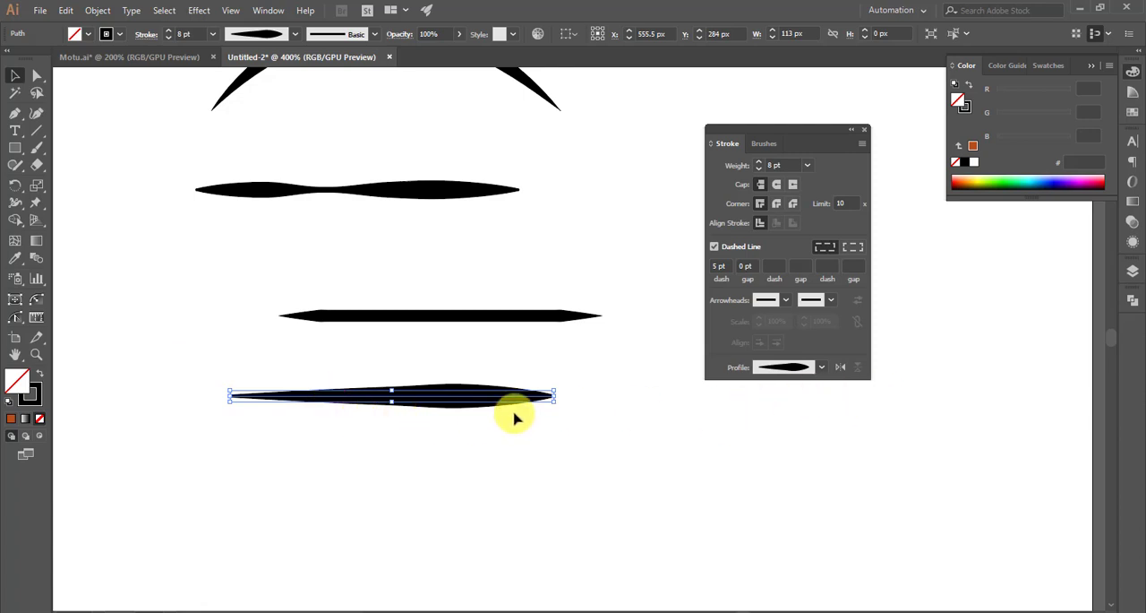
pyautogui.click(840, 370)
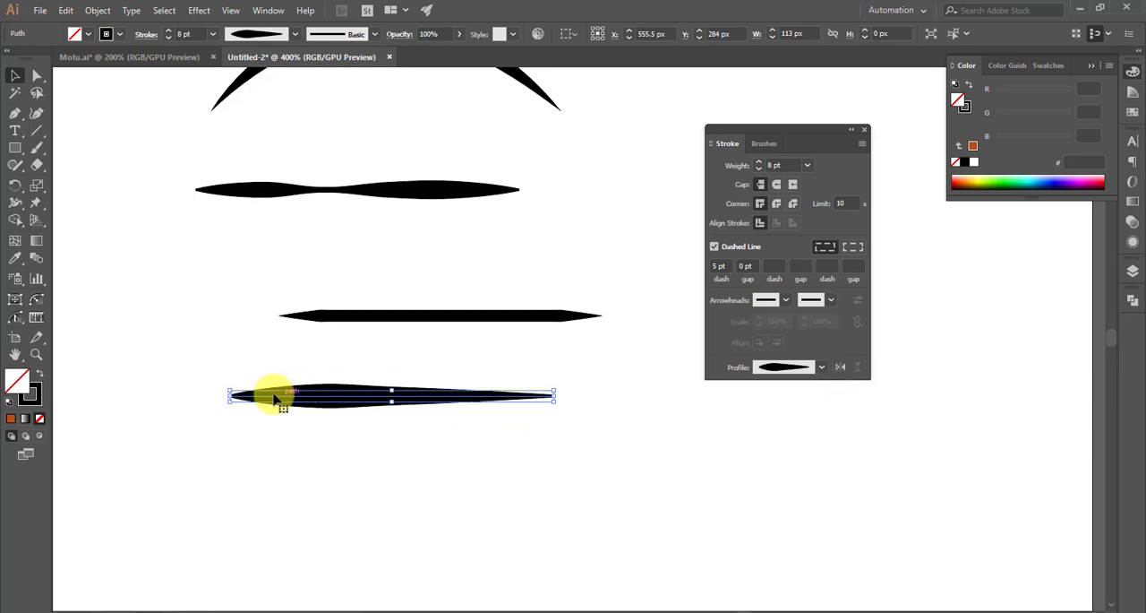
pyautogui.click(594, 452)
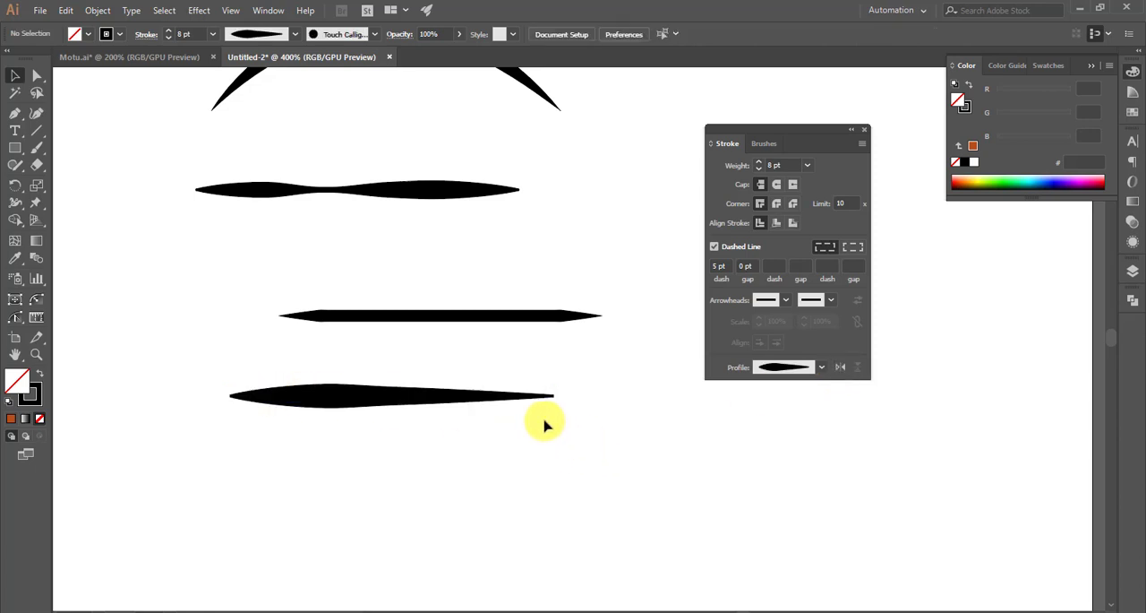
pyautogui.scroll(-1, 546, 423)
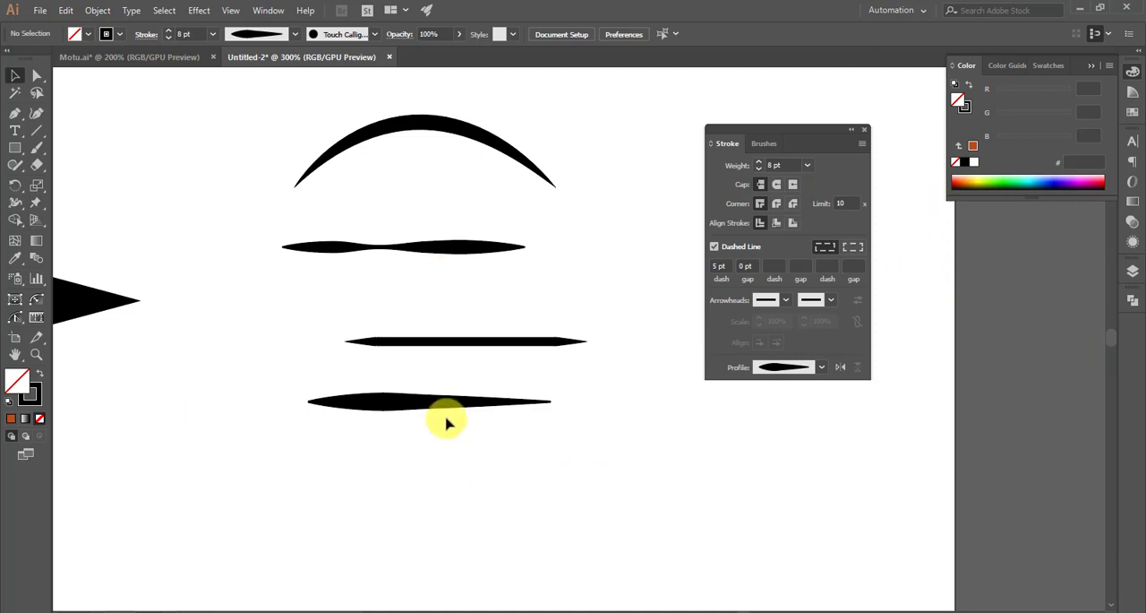
pyautogui.scroll(-1, 448, 423)
pyautogui.scroll(-1, 544, 376)
pyautogui.scroll(-2, 550, 384)
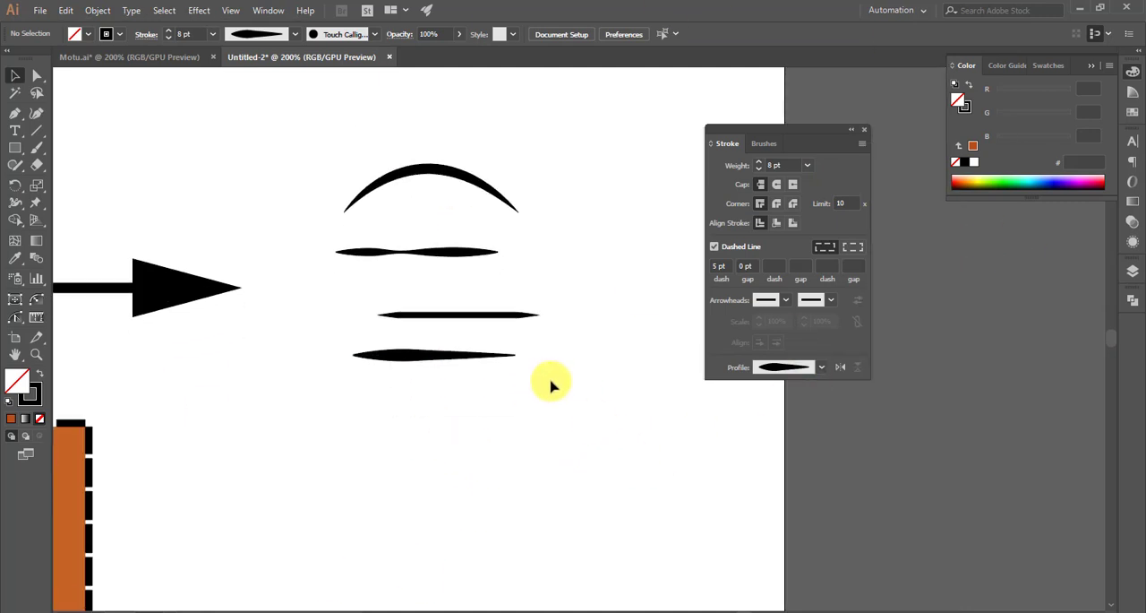
pyautogui.hscroll(2, 555, 388)
pyautogui.scroll(1, 566, 389)
pyautogui.scroll(-1, 605, 389)
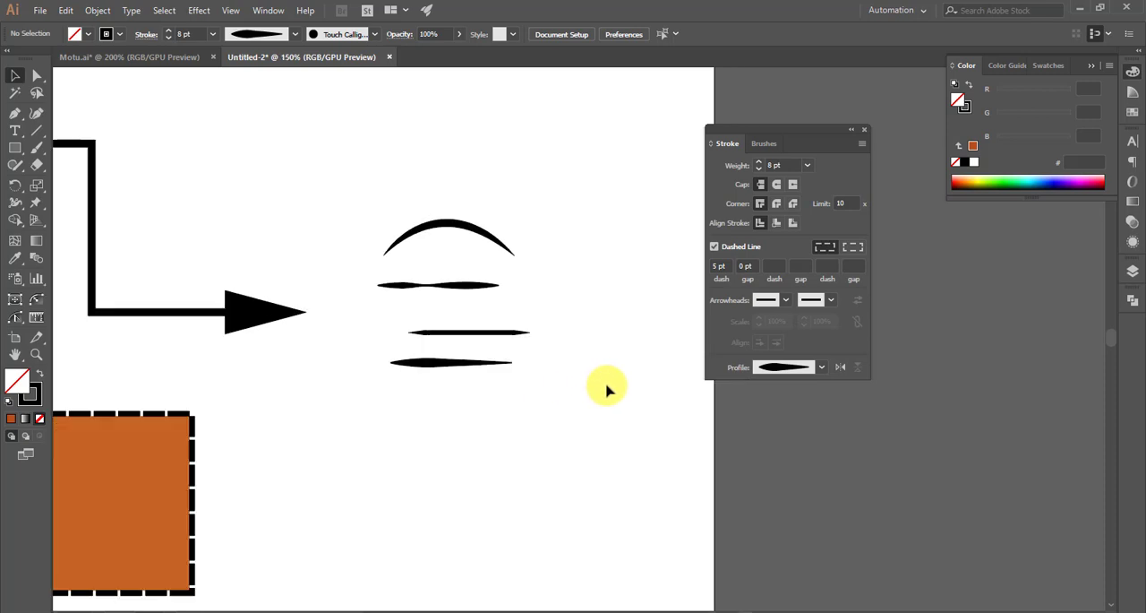
pyautogui.scroll(-1, 607, 389)
pyautogui.scroll(2, 532, 299)
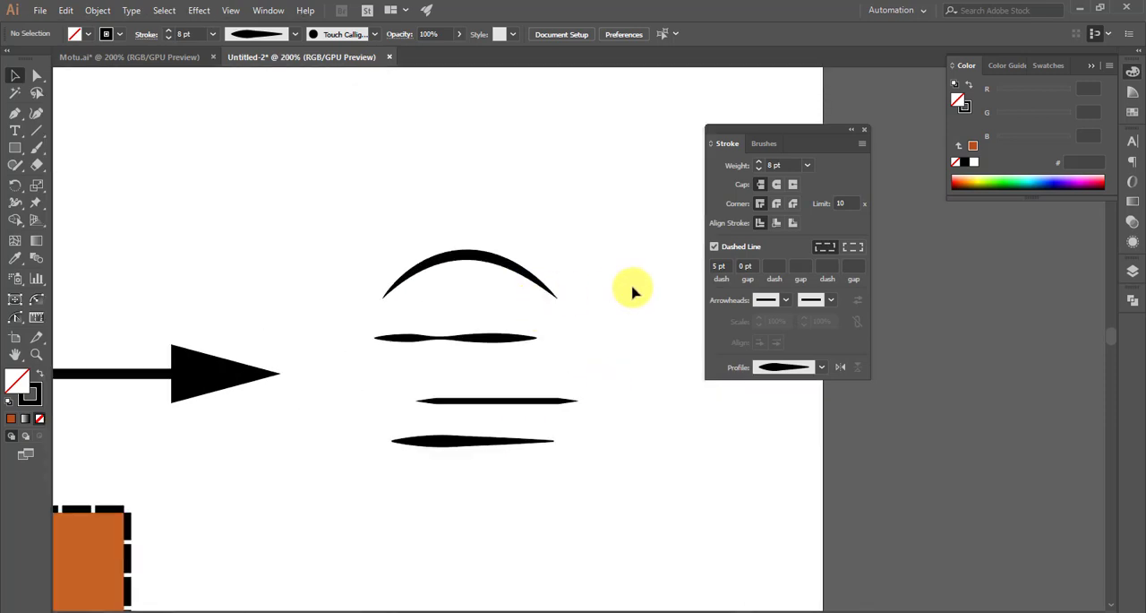
# - Try to expand the appearance of the arc with its dashed stroke still enabled
pyautogui.click(503, 272)
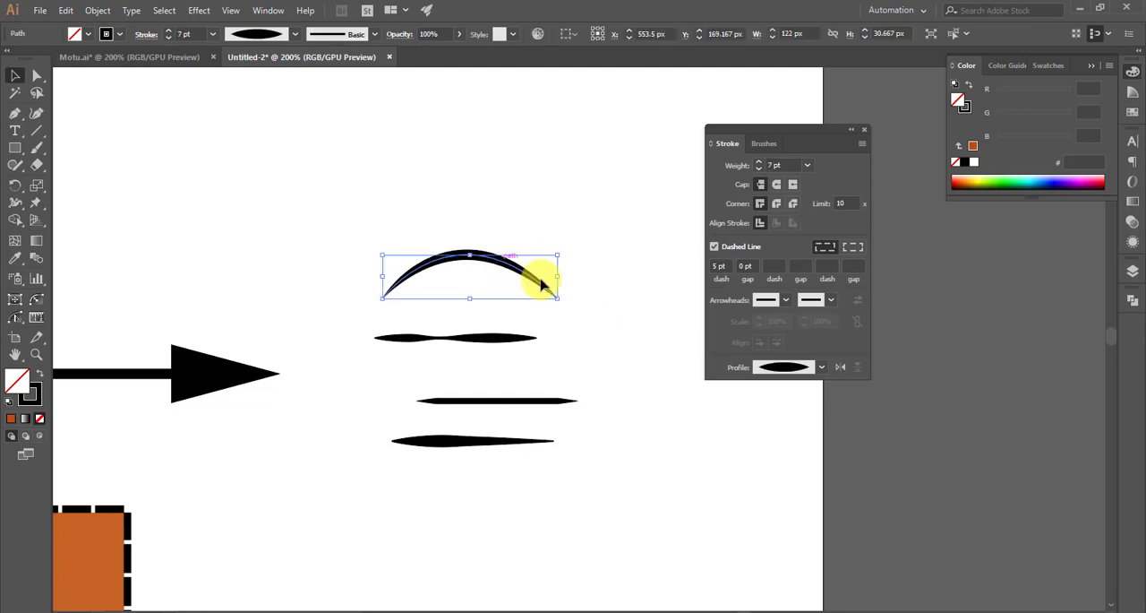
pyautogui.click(39, 401)
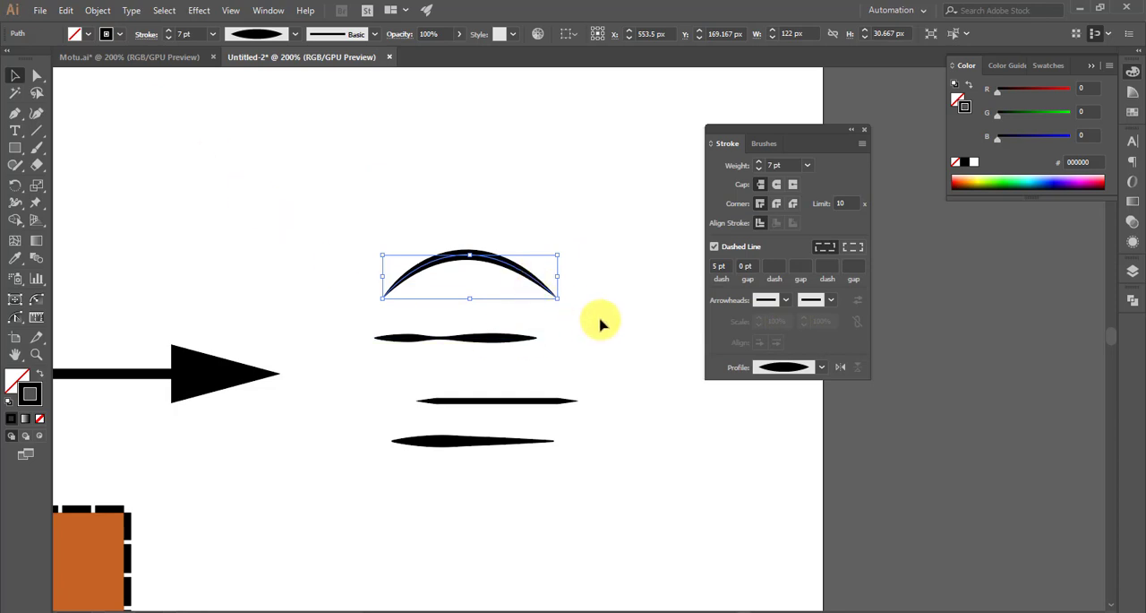
pyautogui.click(100, 11)
pyautogui.click(141, 181)
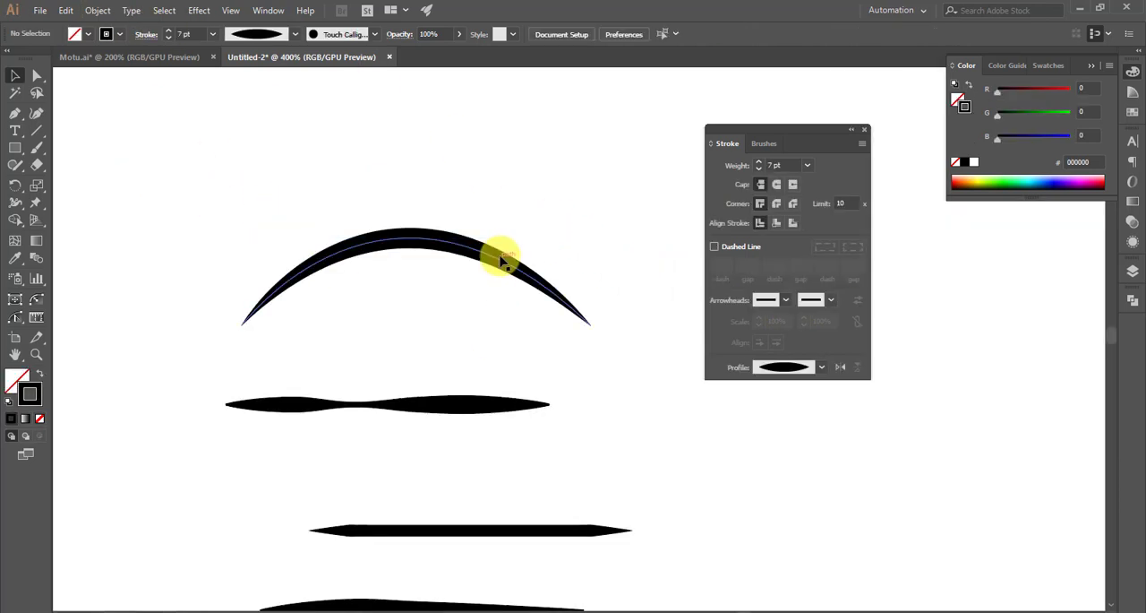
# - Turn off the dashed line on the arc's stroke and expand its appearance into a filled shape
pyautogui.click(501, 259)
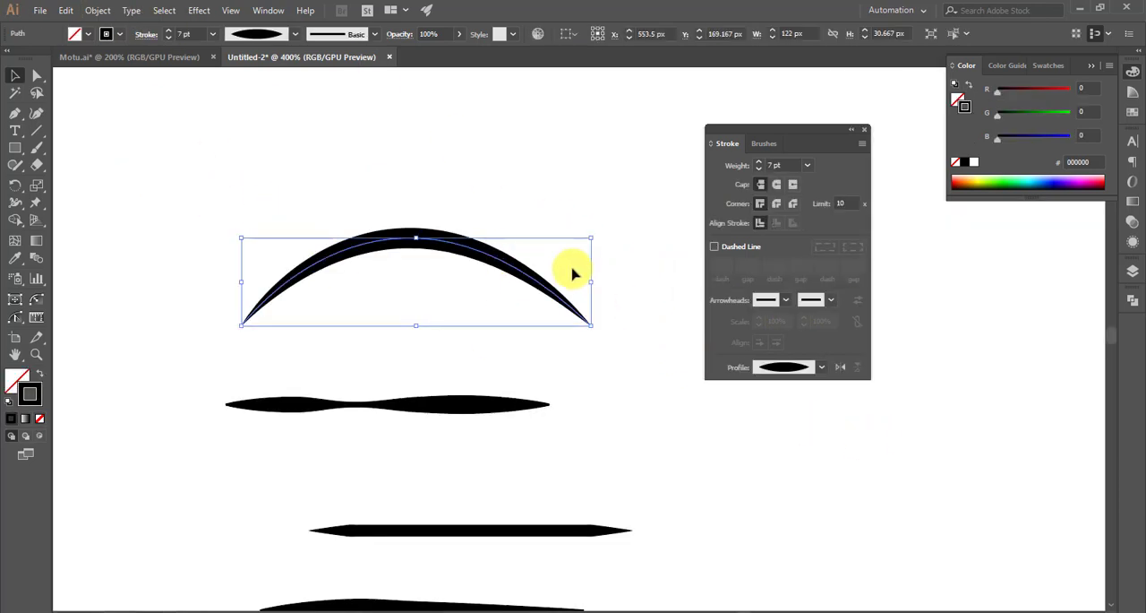
pyautogui.click(95, 12)
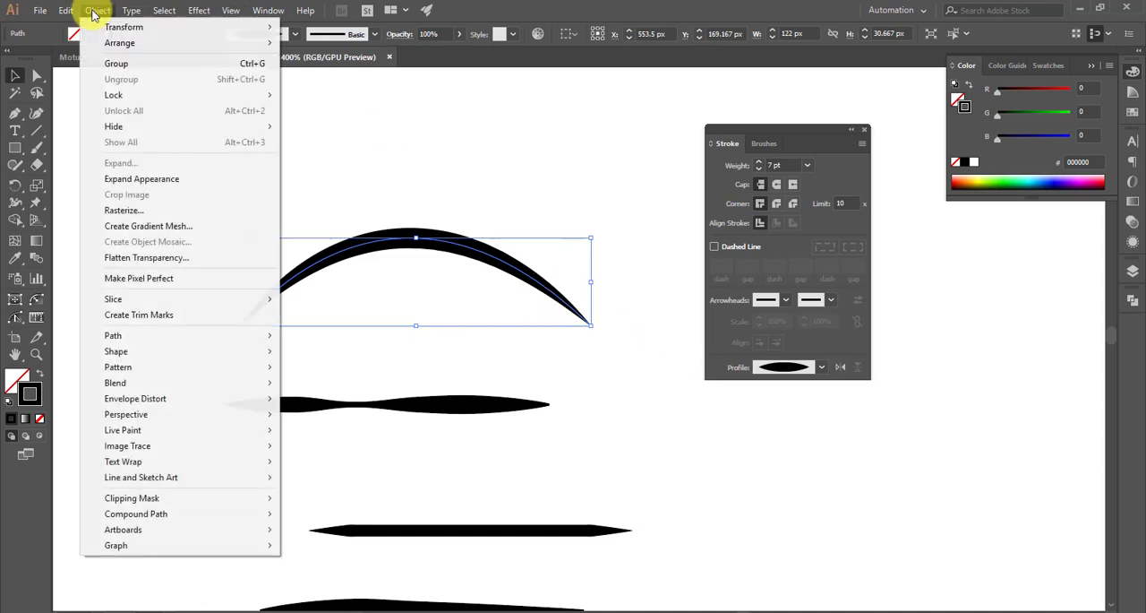
pyautogui.click(145, 184)
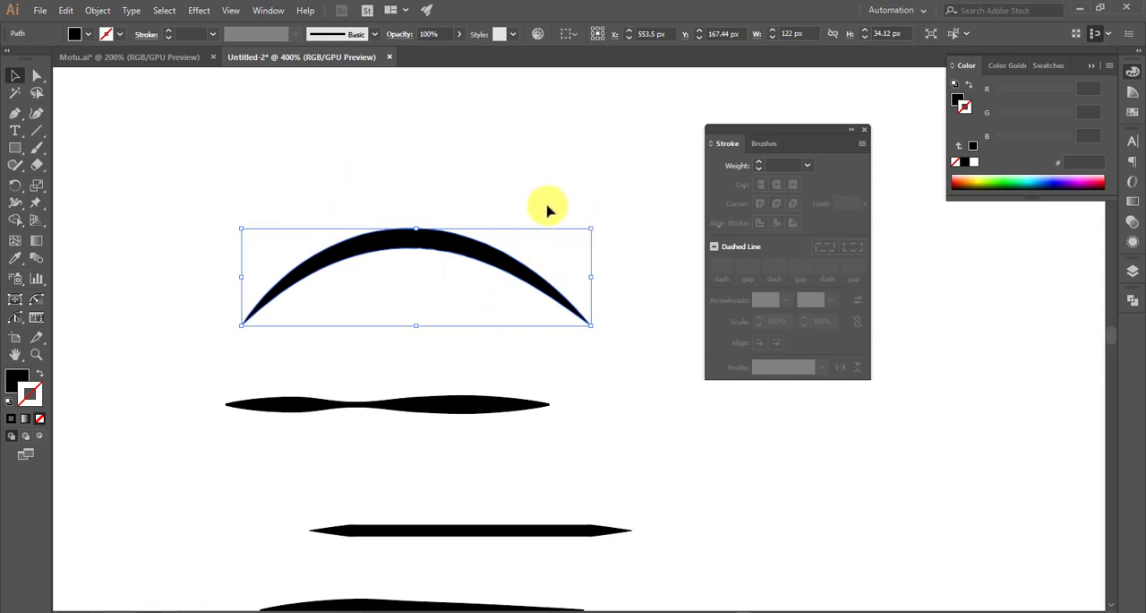
pyautogui.scroll(-1, 597, 359)
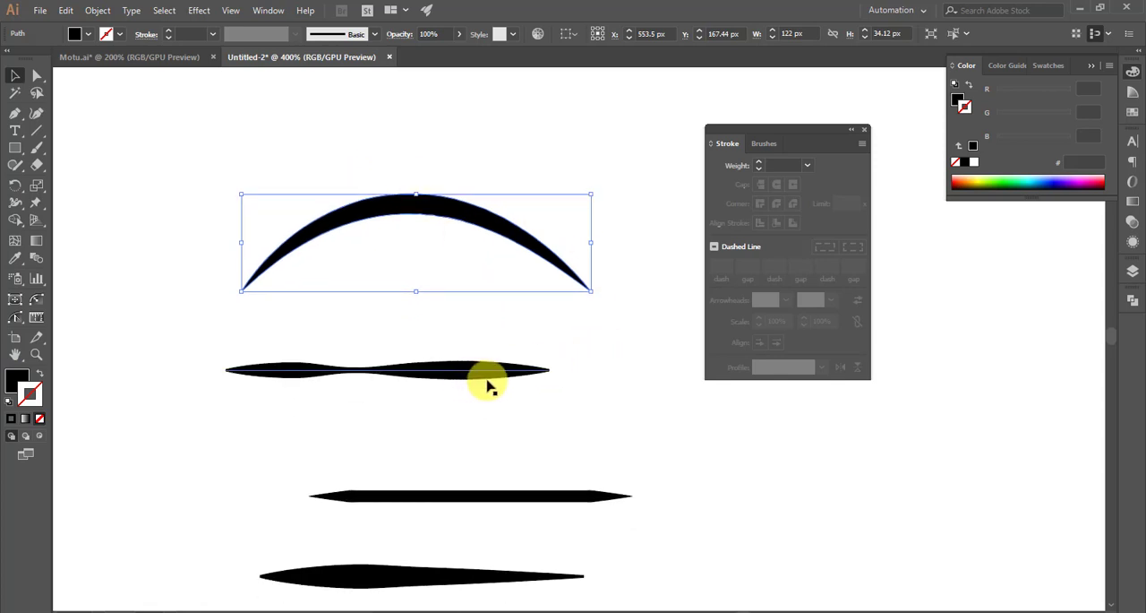
# - Turn off the dashed line on the bent arrow's stroke
pyautogui.click(535, 371)
pyautogui.scroll(-3, 593, 363)
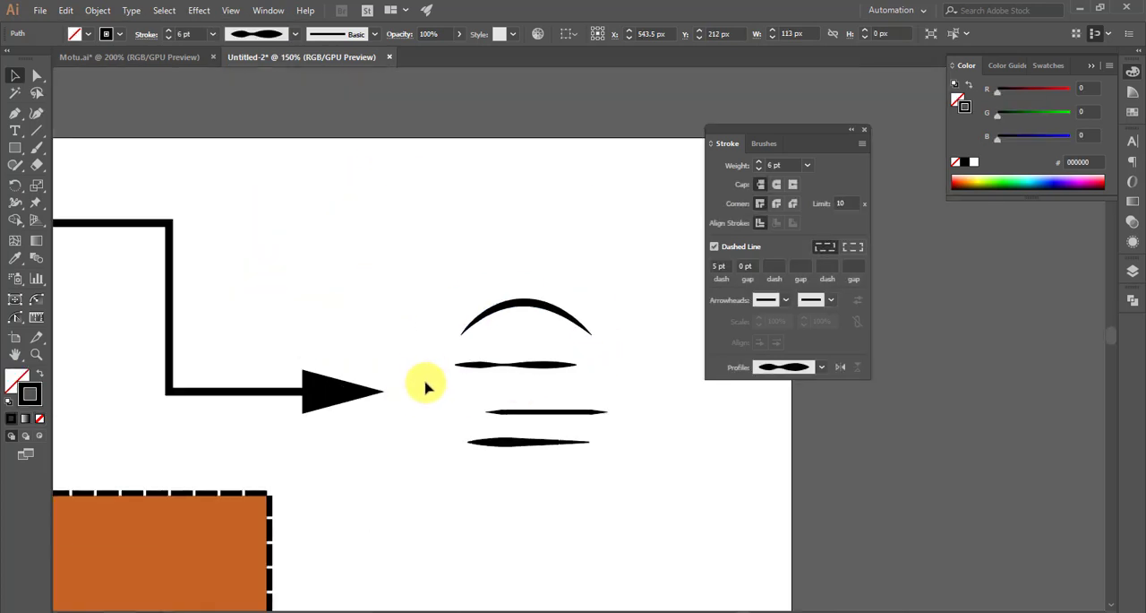
pyautogui.click(426, 386)
pyautogui.scroll(-2, 348, 321)
pyautogui.click(346, 317)
pyautogui.hscroll(-2, 501, 358)
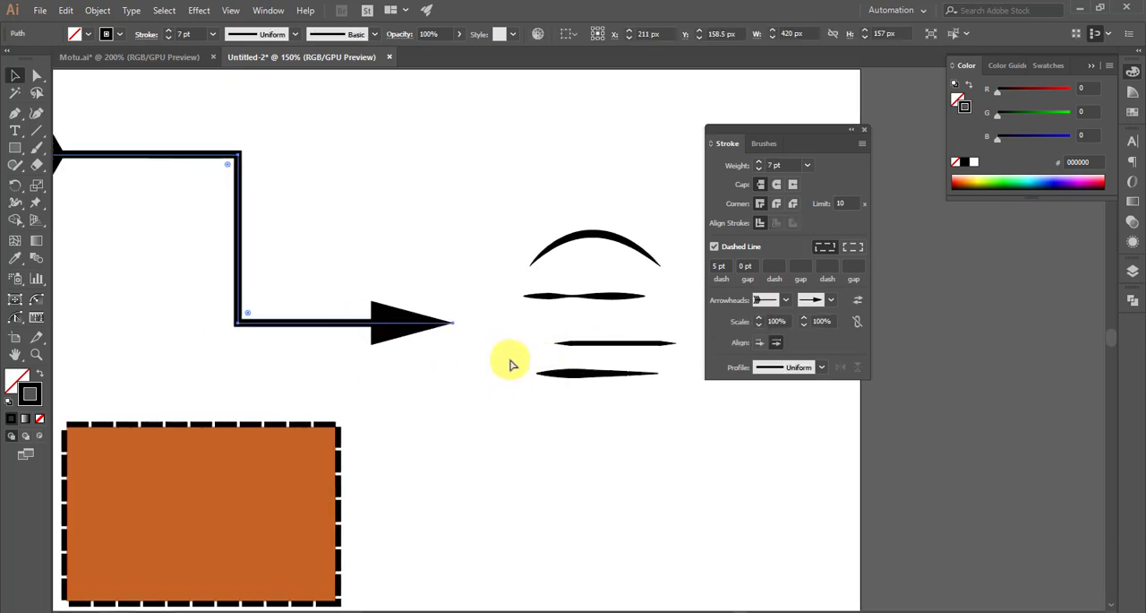
pyautogui.click(714, 247)
# - Expand the appearance of the bent arrow, including its arrowheads
pyautogui.hscroll(-3, 422, 307)
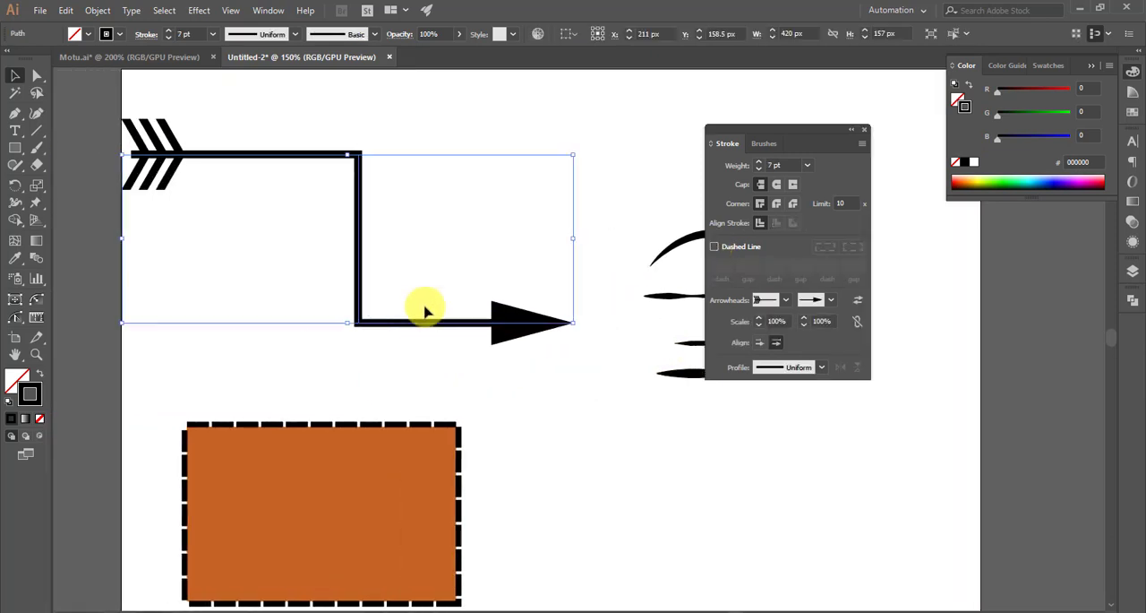
pyautogui.scroll(1, 417, 135)
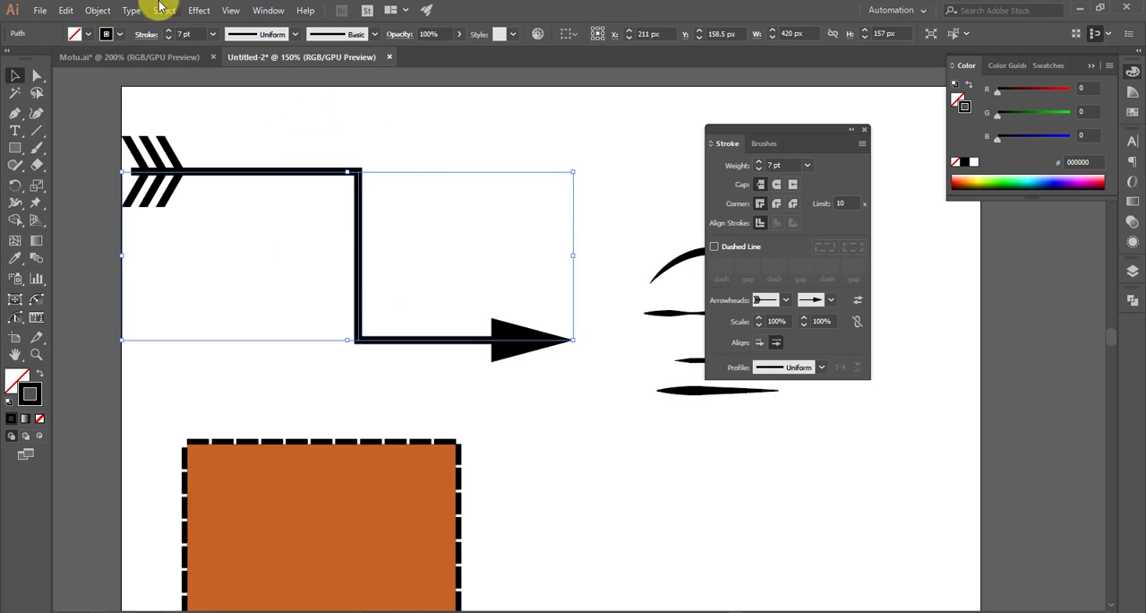
pyautogui.click(99, 11)
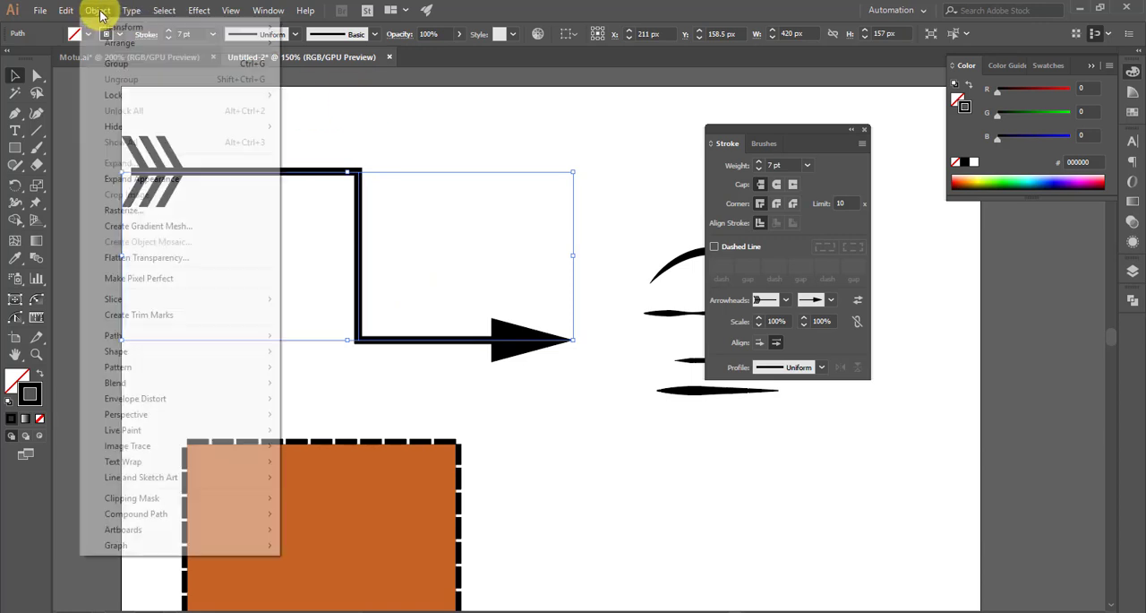
pyautogui.click(126, 181)
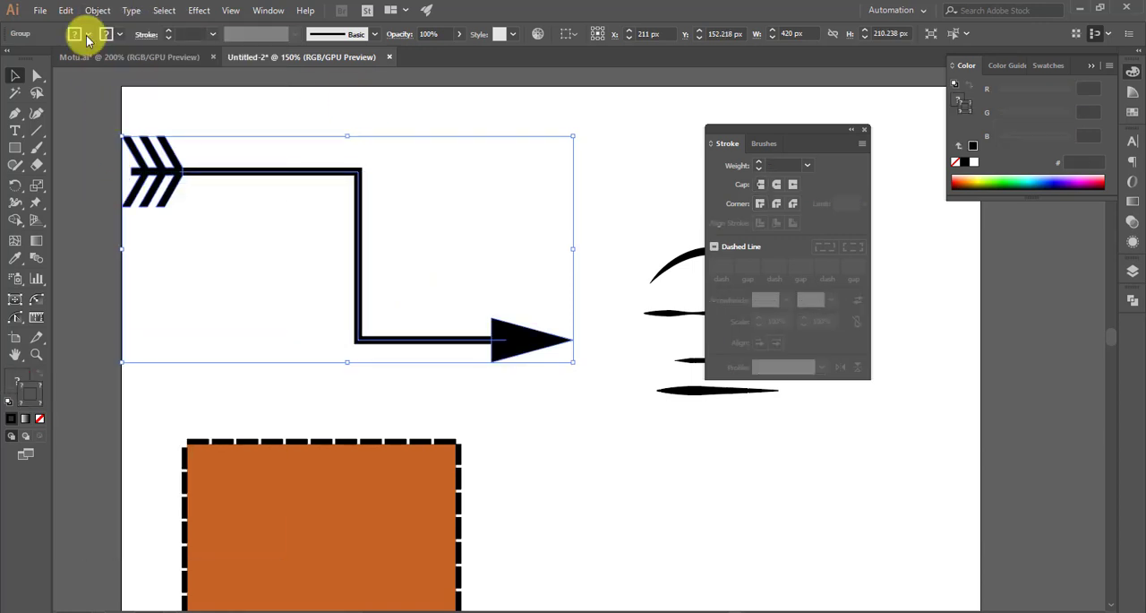
# - Expand the fill and stroke of the bent arrow group and deselect it
pyautogui.click(99, 11)
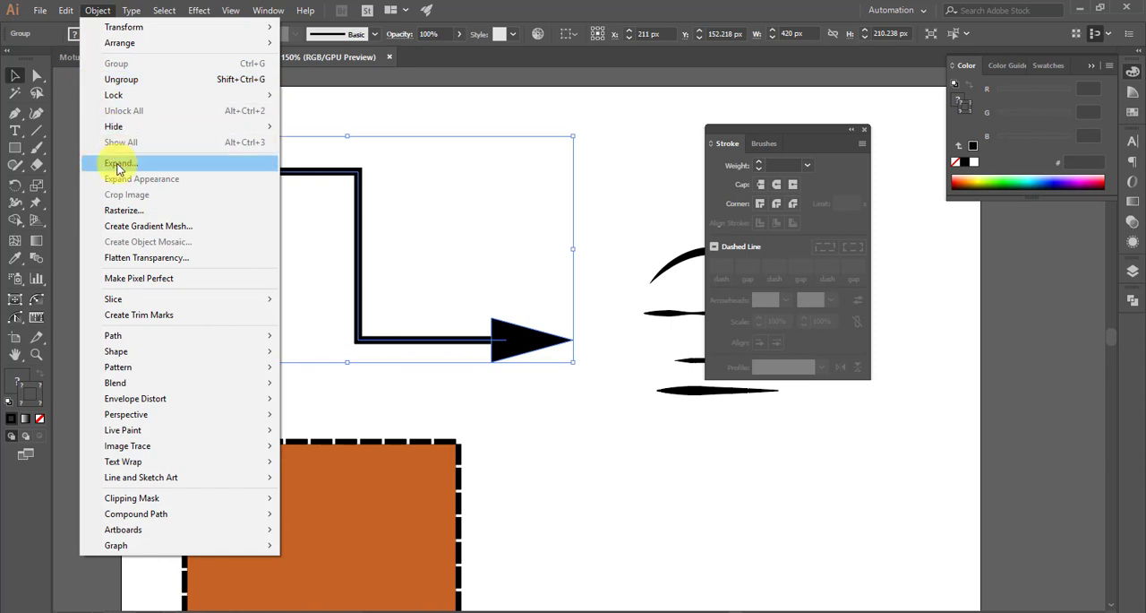
pyautogui.click(119, 165)
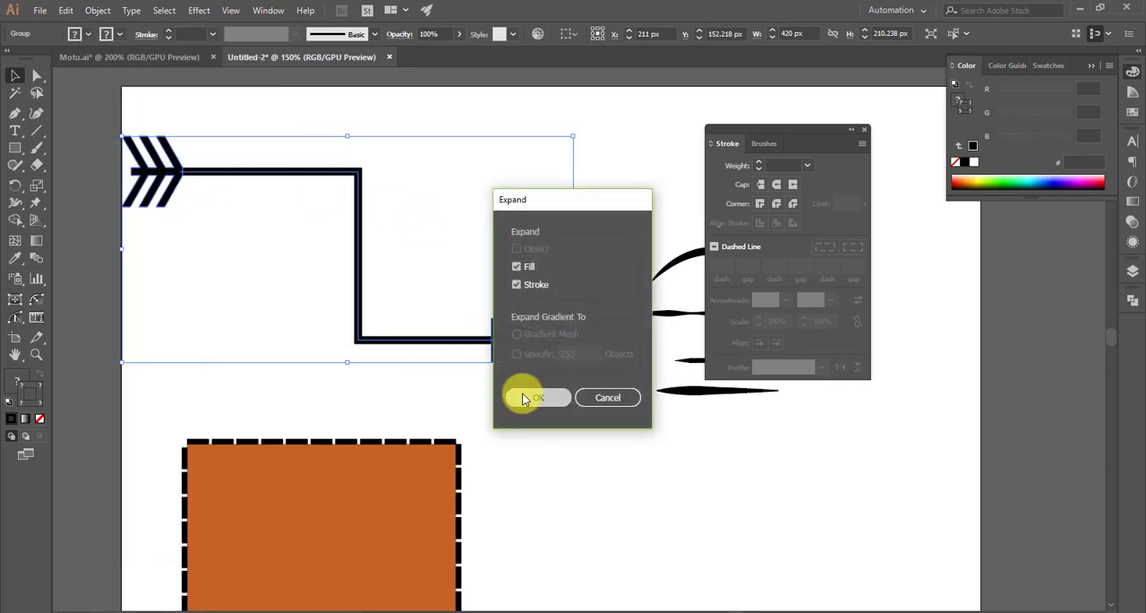
pyautogui.click(525, 399)
pyautogui.click(542, 236)
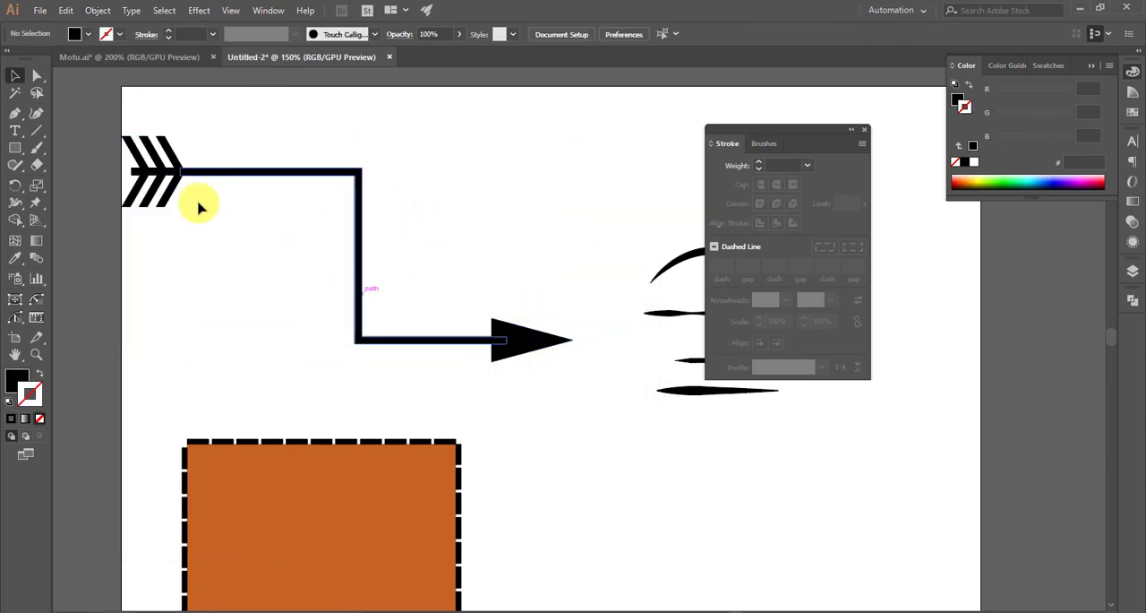
# - Select the expanded arrow group and collapse the floating Stroke panel to icons
pyautogui.click(451, 340)
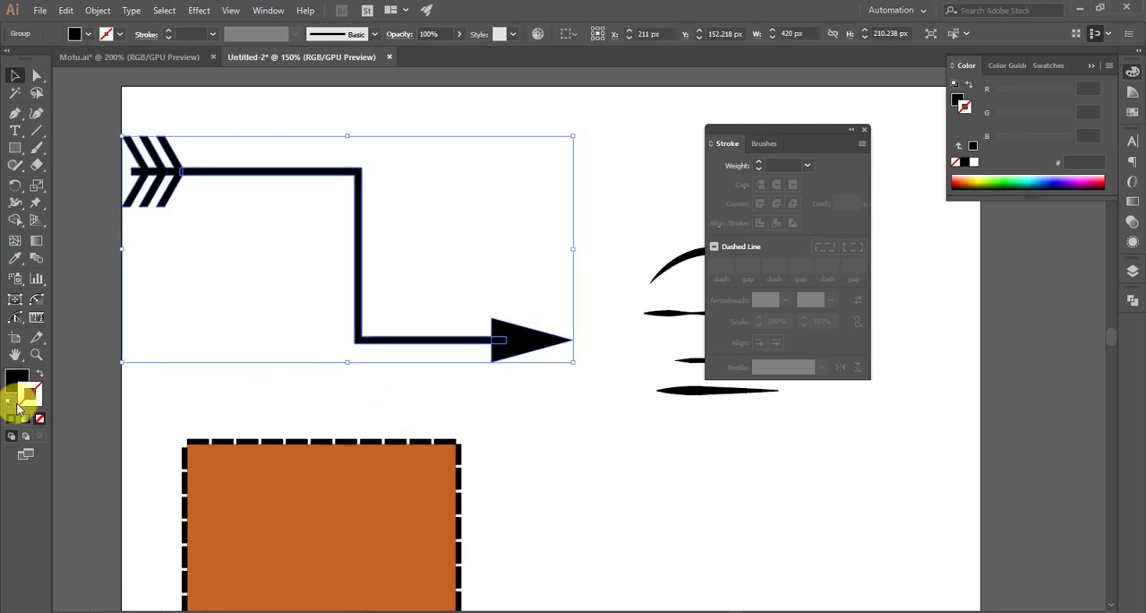
pyautogui.click(854, 134)
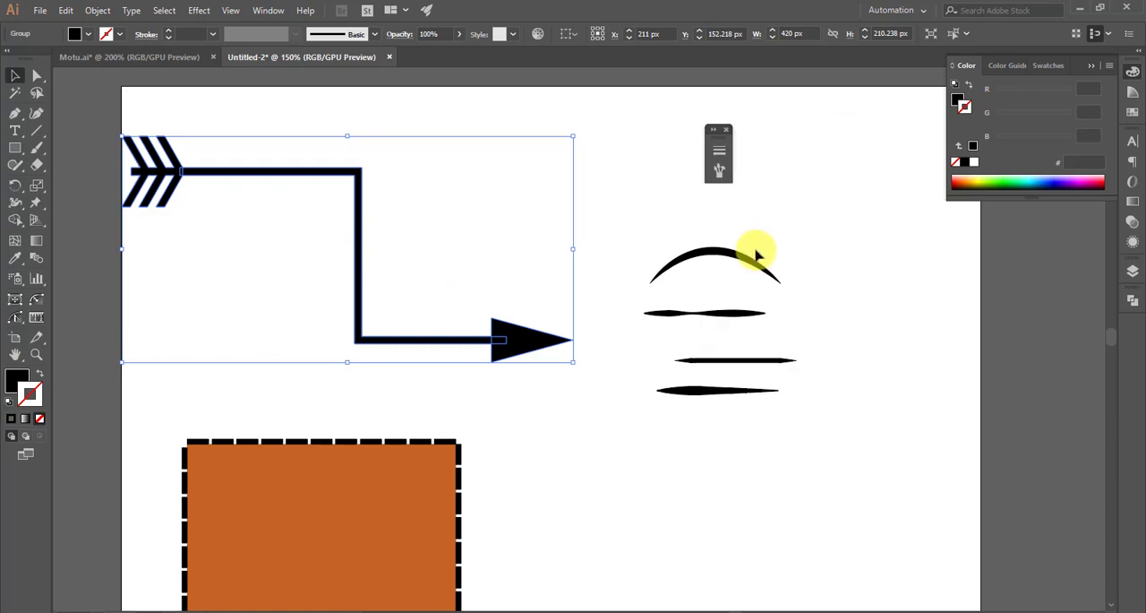
pyautogui.scroll(-1, 755, 248)
pyautogui.scroll(-1, 599, 308)
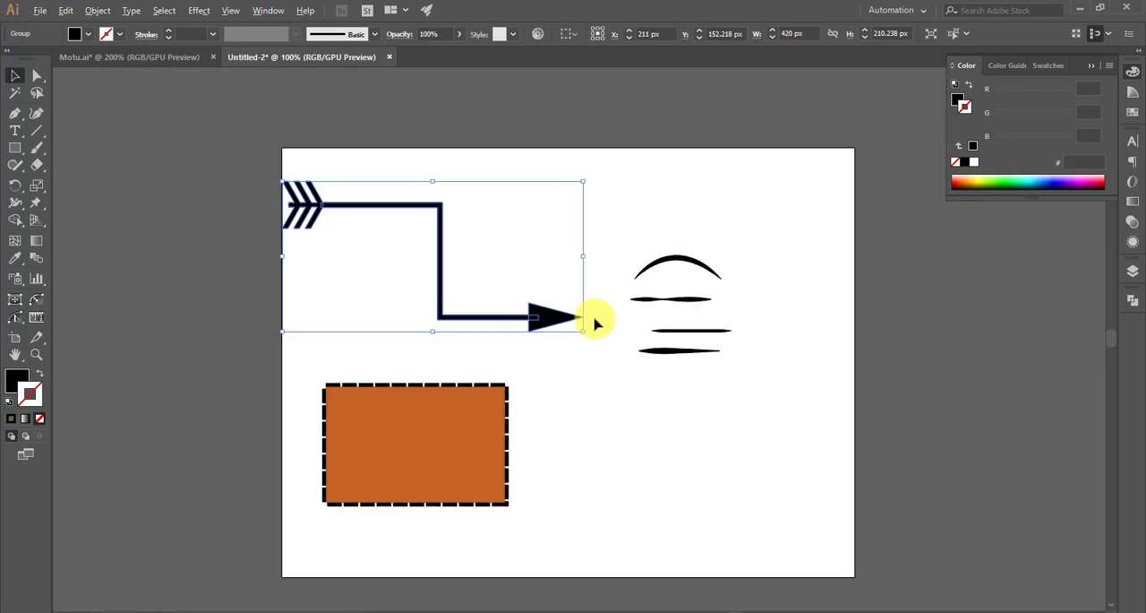
pyautogui.scroll(-2, 622, 402)
pyautogui.hscroll(2, 620, 412)
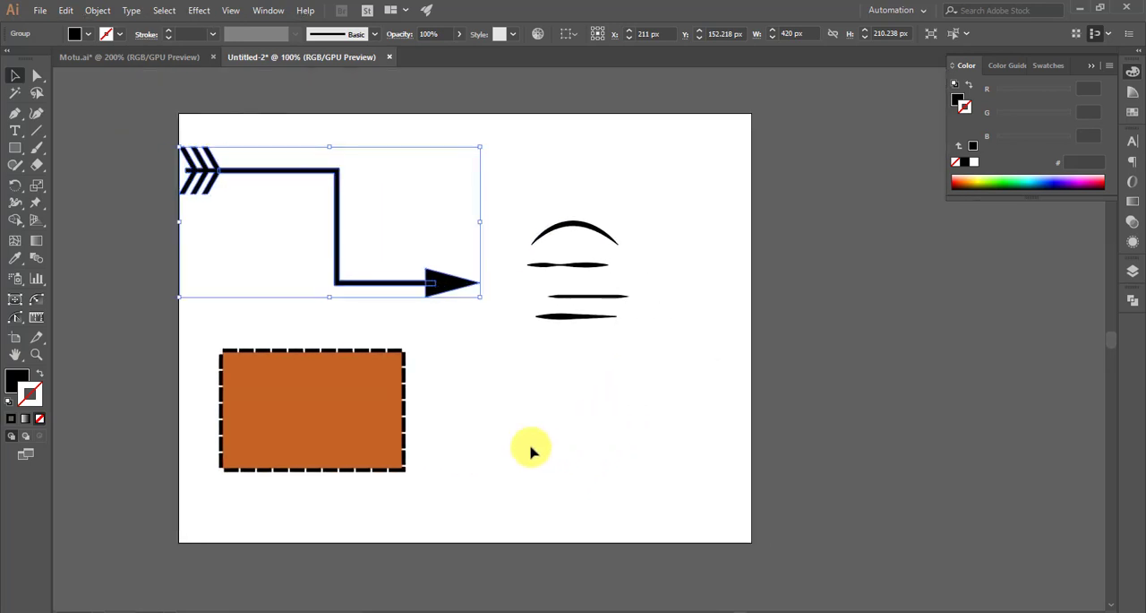